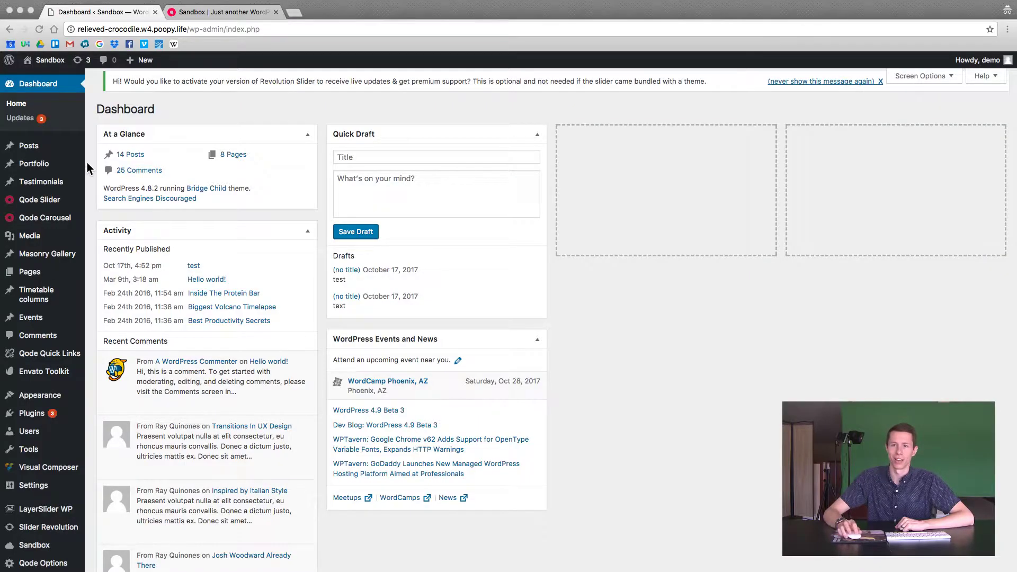
Switch to the live Sandbox homepage and look through its header slider and the sections below it
click(88, 168)
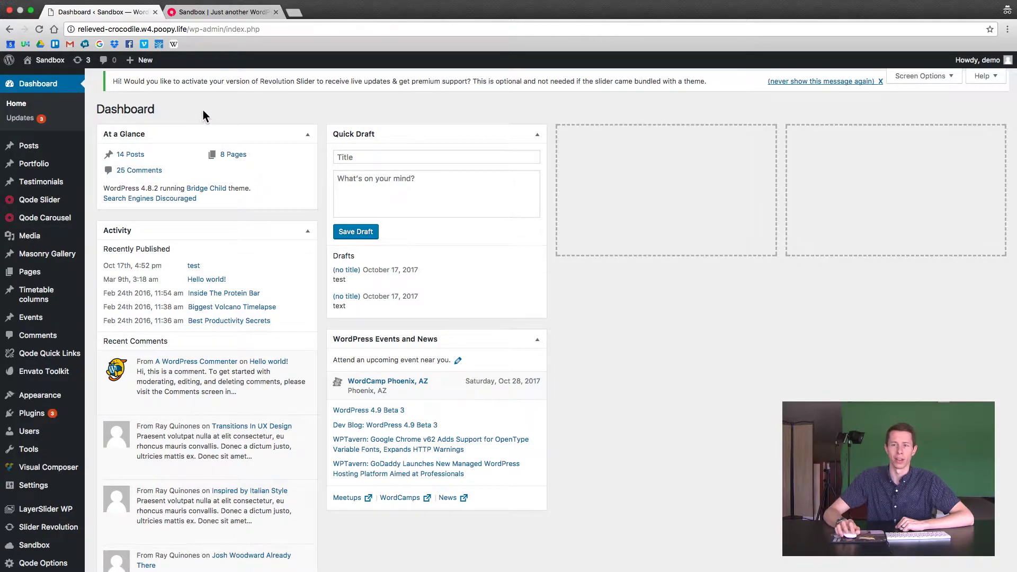
click(197, 12)
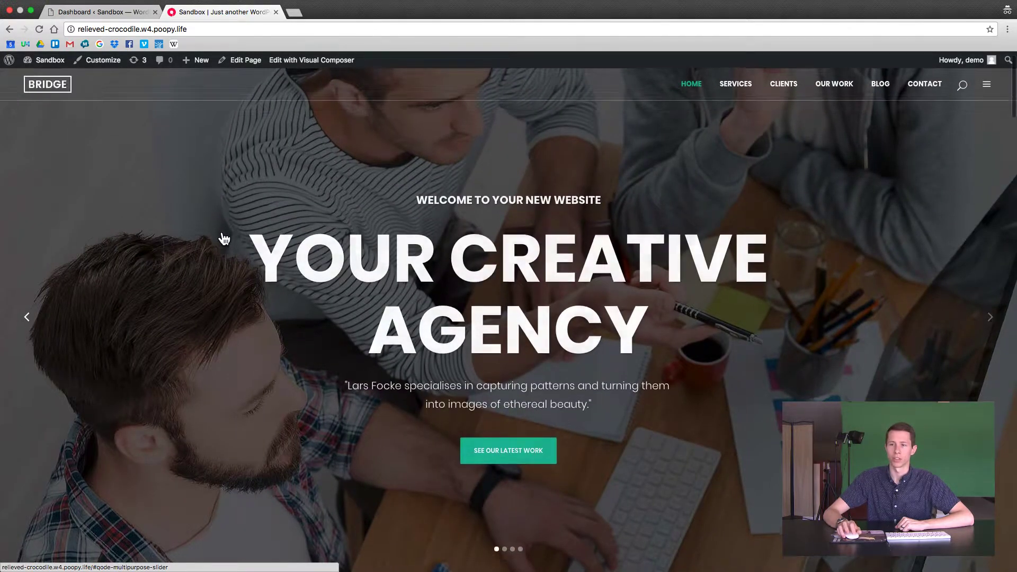
scroll(224, 238, down, 2)
scroll(225, 238, down, 6)
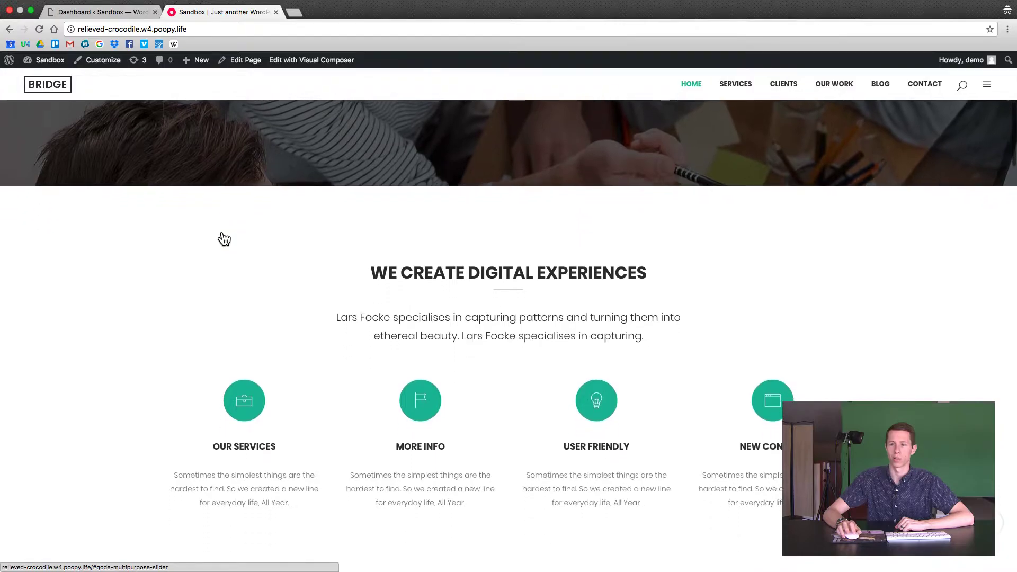
scroll(109, 244, down, 3)
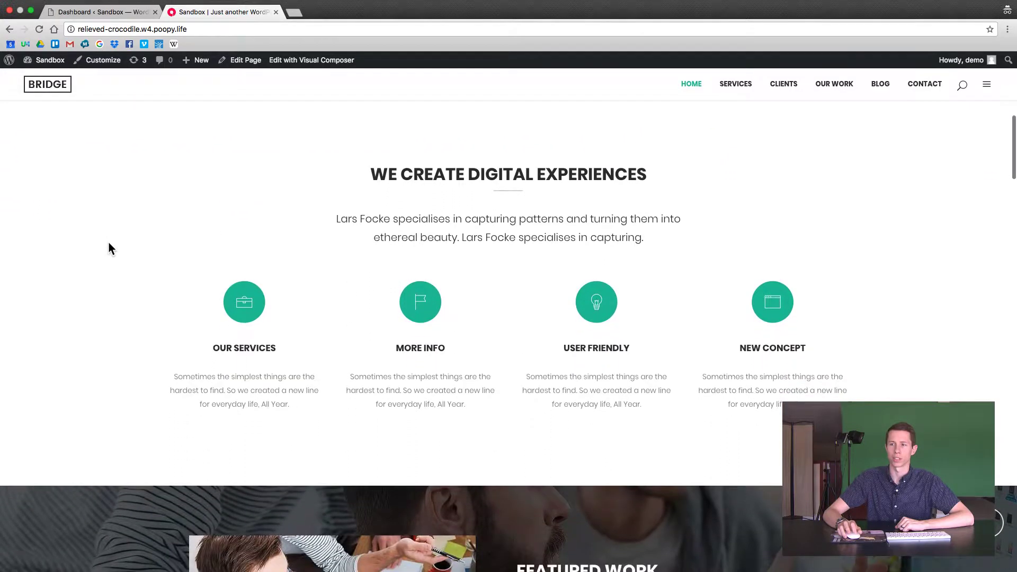
scroll(109, 244, down, 6)
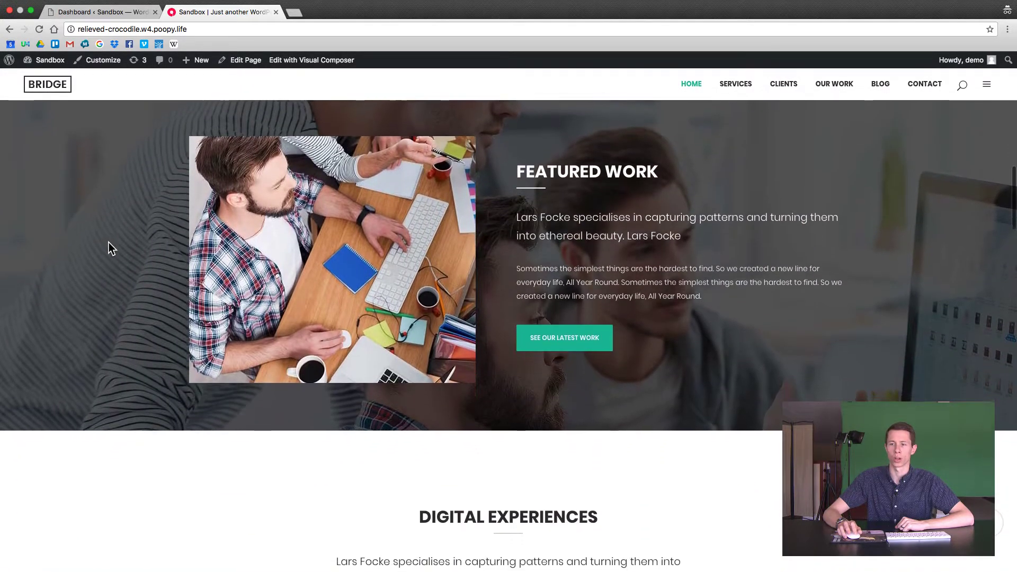
scroll(109, 247, up, 15)
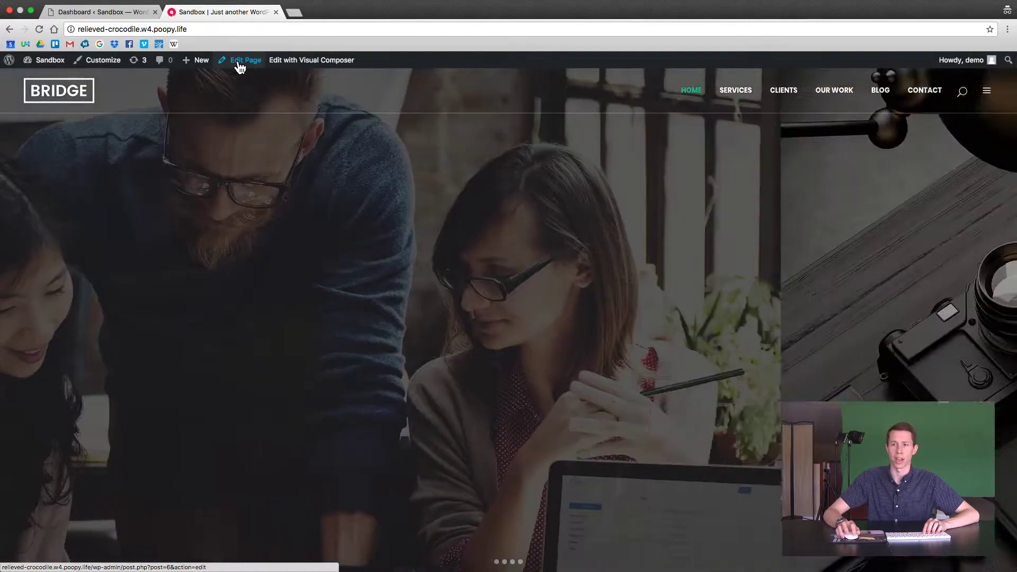
Open the homepage for editing in a new browser tab and place that tab before the live site tab
super+click(239, 62)
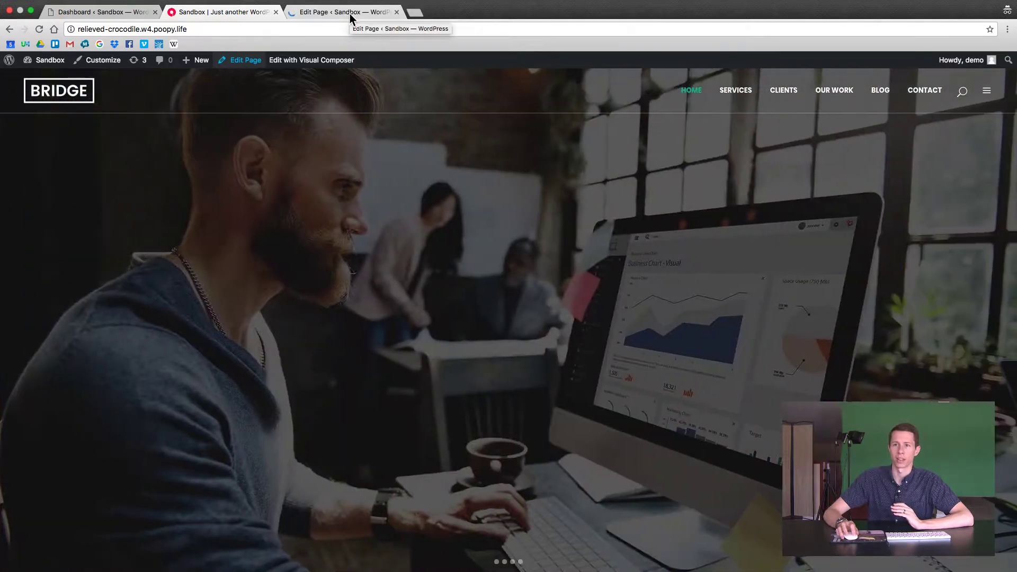
drag(350, 13, 258, 15)
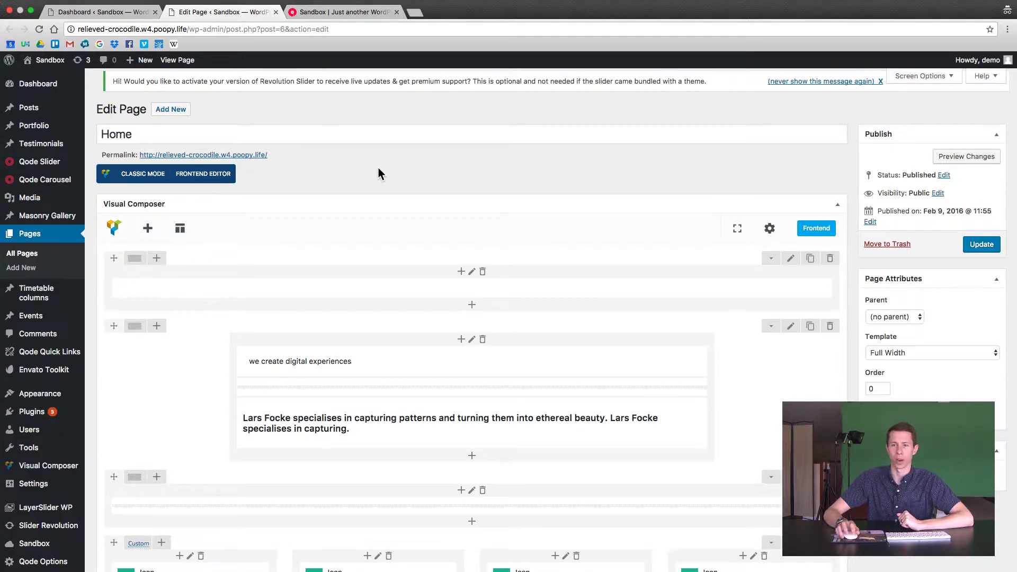
Clear the Layer Slider or Qode Slider Shortcode in the page's Qode General settings and update the page
scroll(374, 172, down, 1)
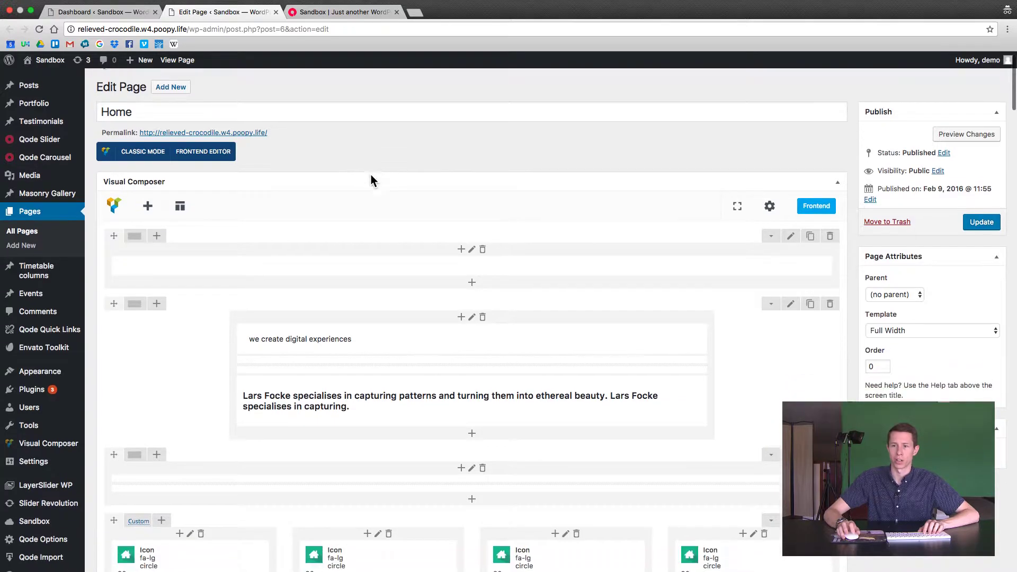
scroll(392, 197, down, 15)
scroll(393, 206, down, 15)
scroll(393, 205, down, 20)
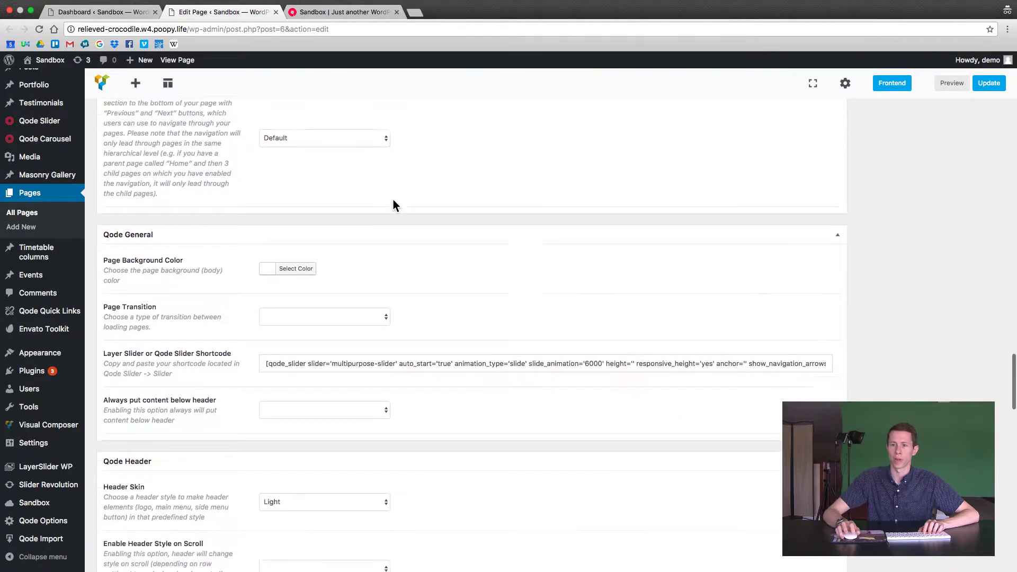
scroll(394, 206, down, 2)
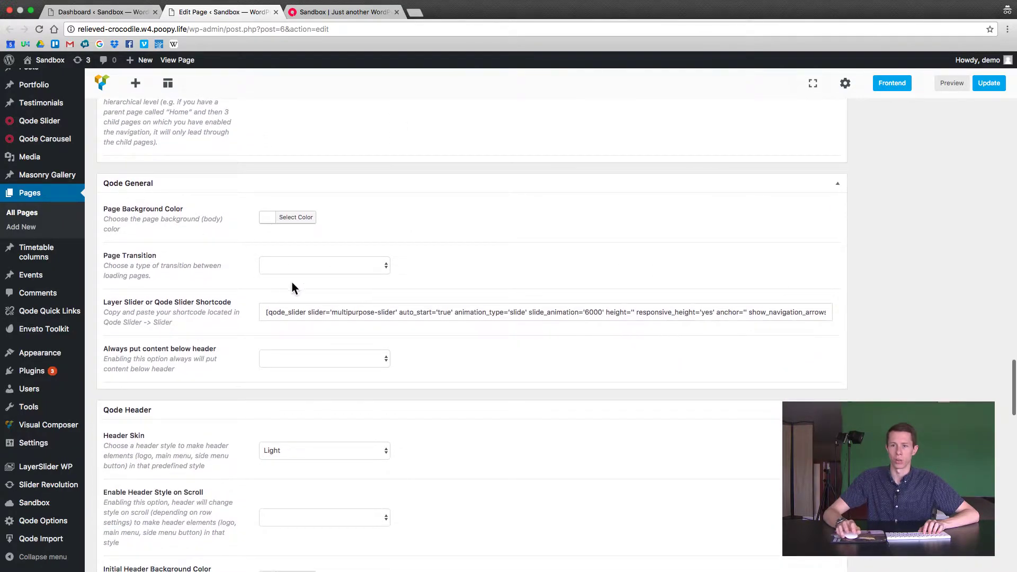
triple_click(296, 308)
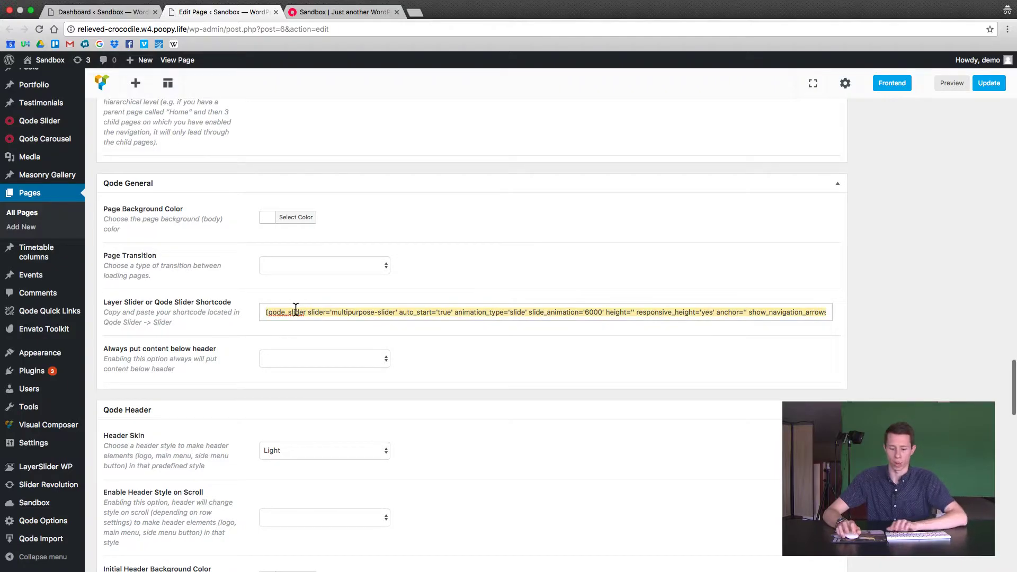
key(BackSpace)
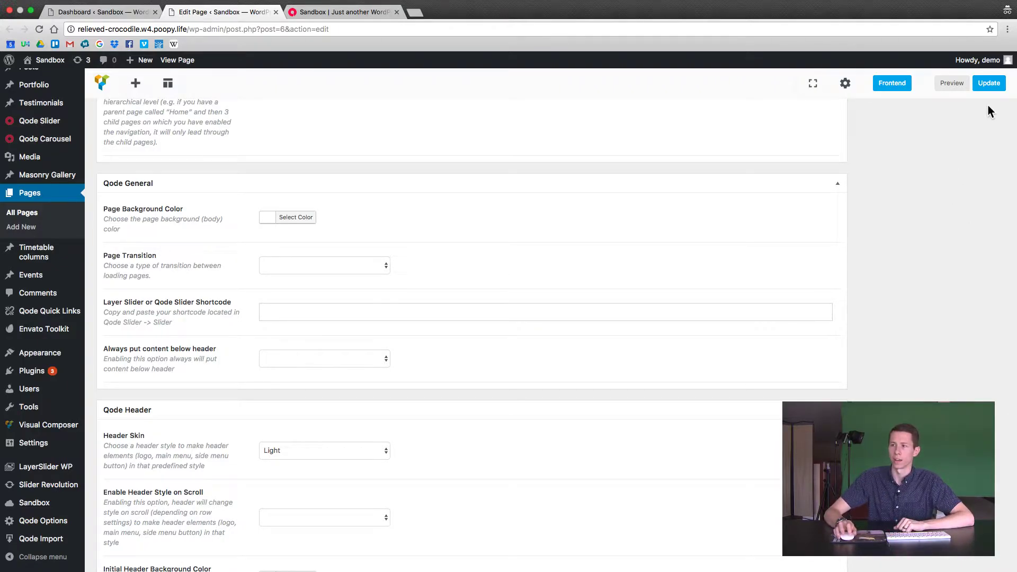
click(984, 88)
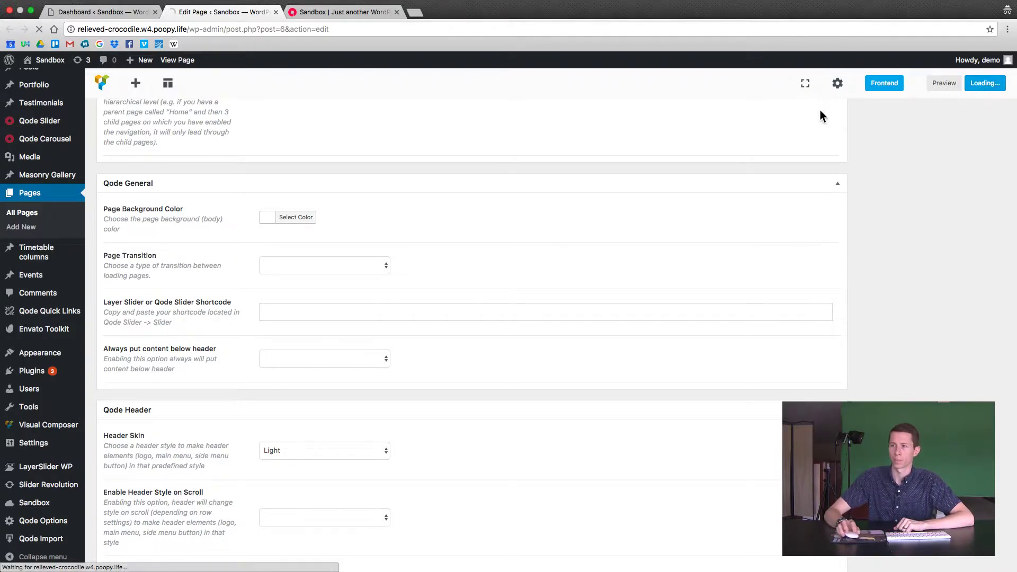
Reload the live homepage and check how the header and upper content look without the slider
click(342, 15)
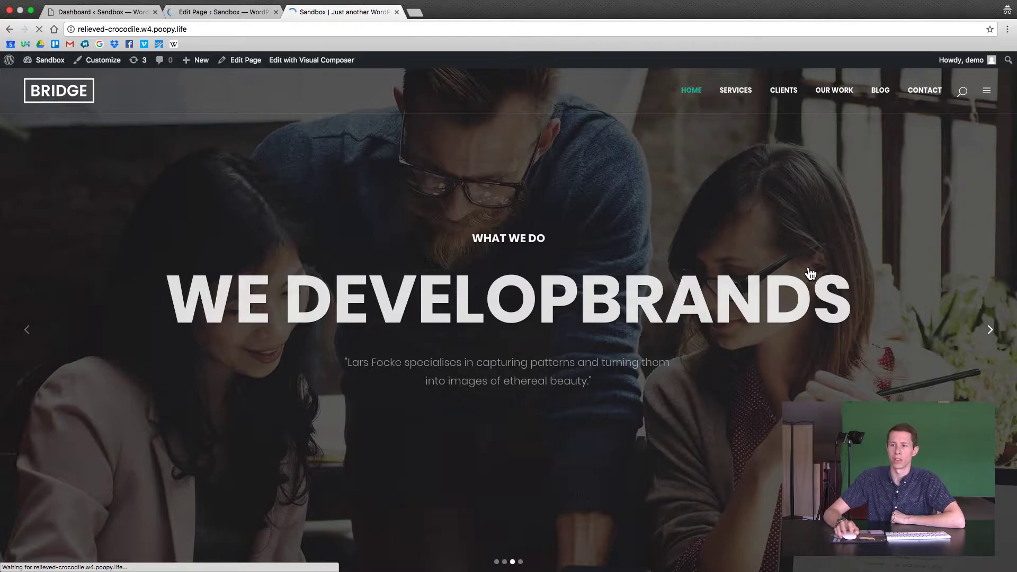
scroll(790, 273, down, 10)
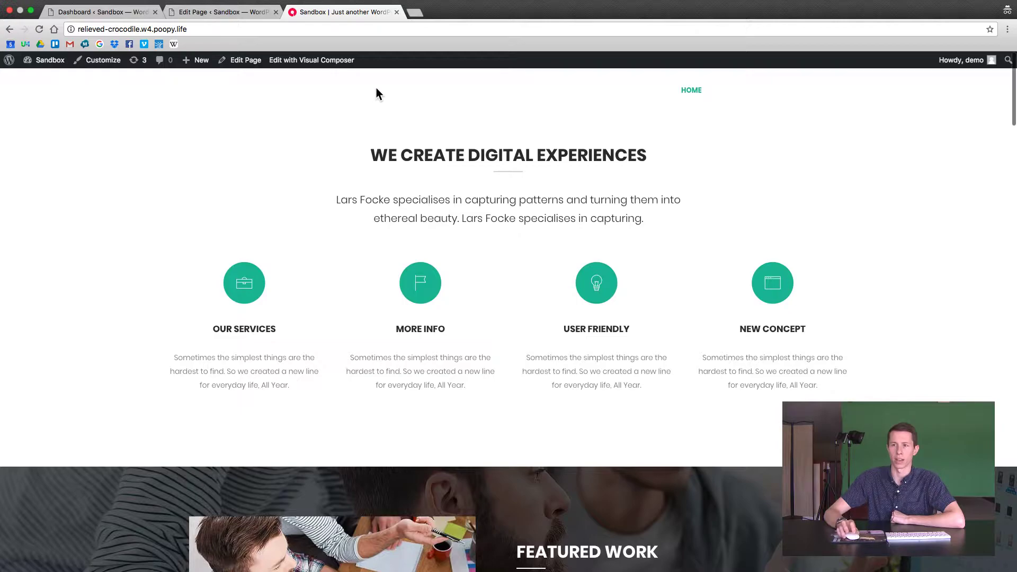
scroll(183, 228, down, 5)
scroll(186, 230, up, 3)
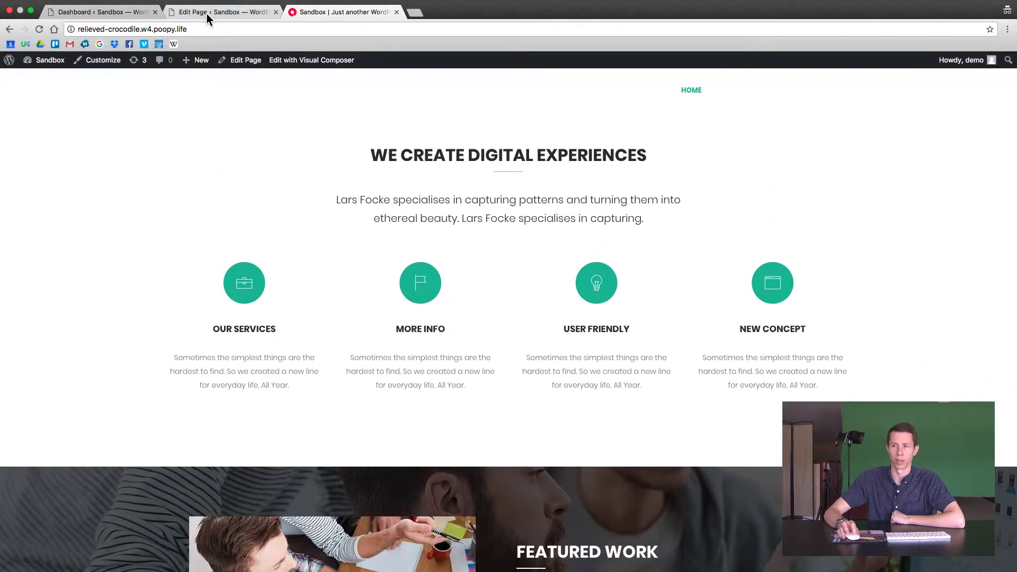
Return to the page editor, find "always" on the page, and set Always put content below header to Yes
click(209, 11)
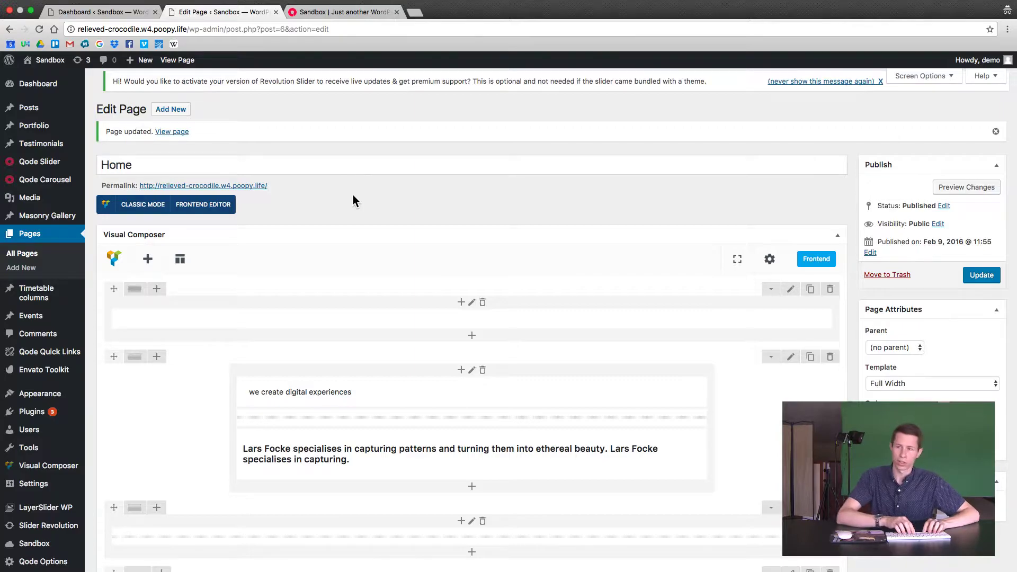
key(super+f)
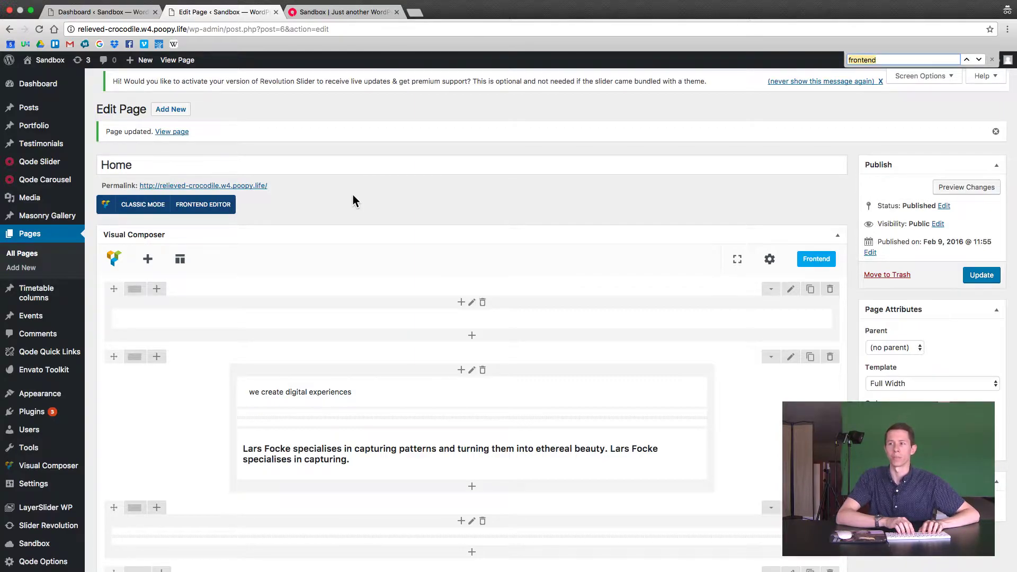
text(always)
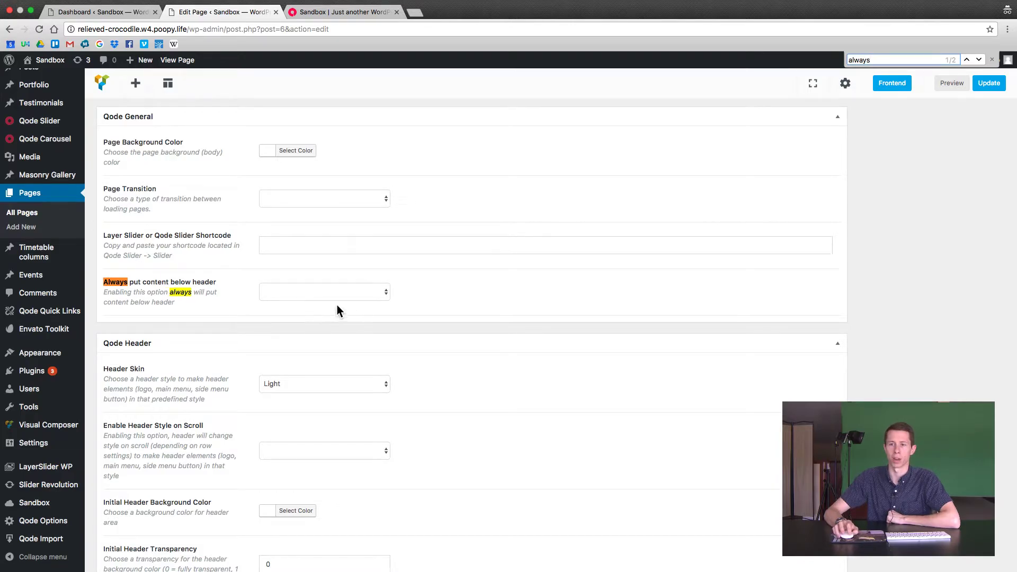
scroll(336, 303, up, 1)
scroll(336, 304, down, 3)
scroll(336, 286, up, 2)
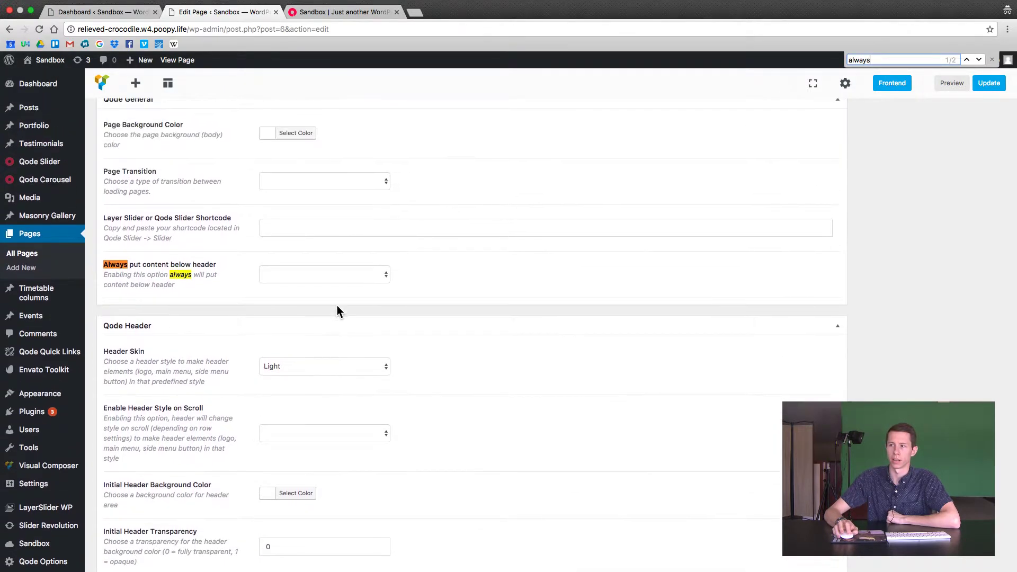
click(333, 273)
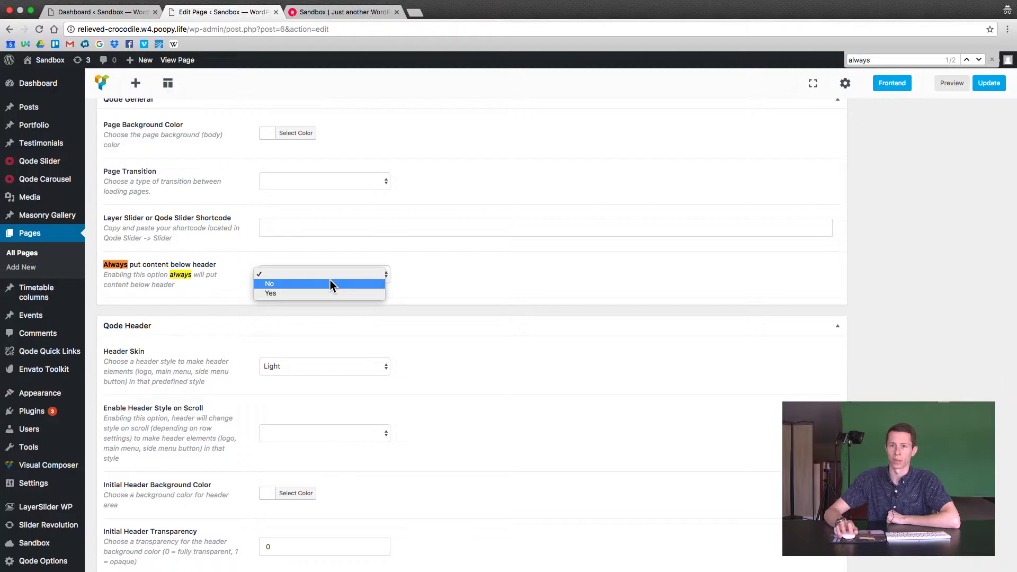
key(Escape)
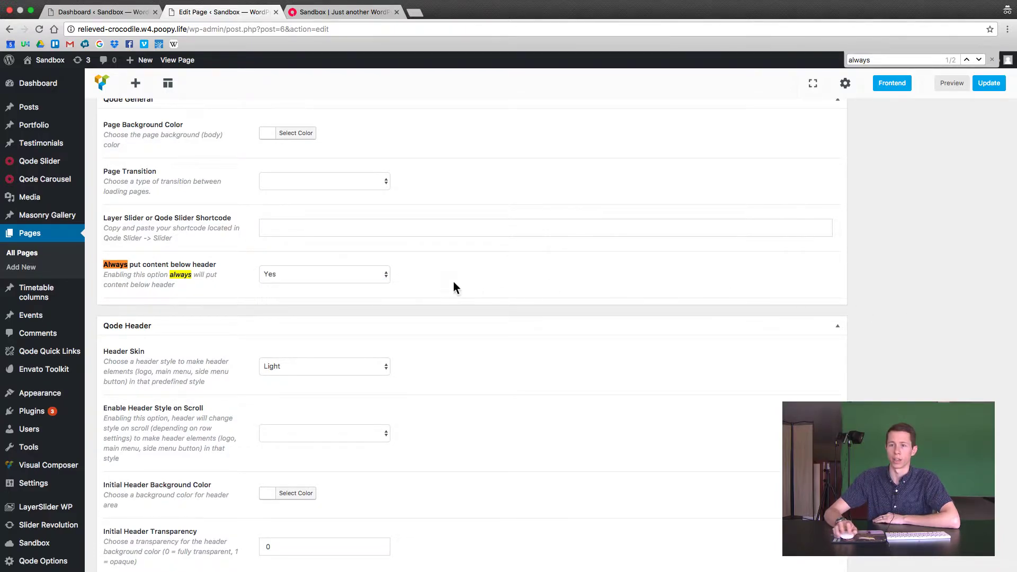
click(360, 277)
key(Escape)
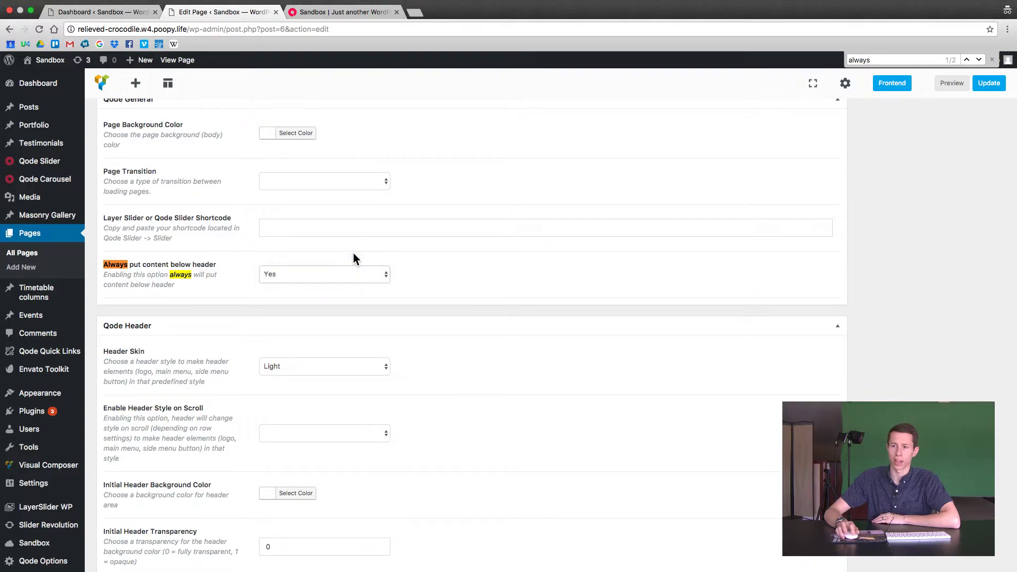
Duplicate the first row of the Home page layout and delete the text block from the top copy
scroll(354, 257, up, 15)
scroll(354, 253, up, 15)
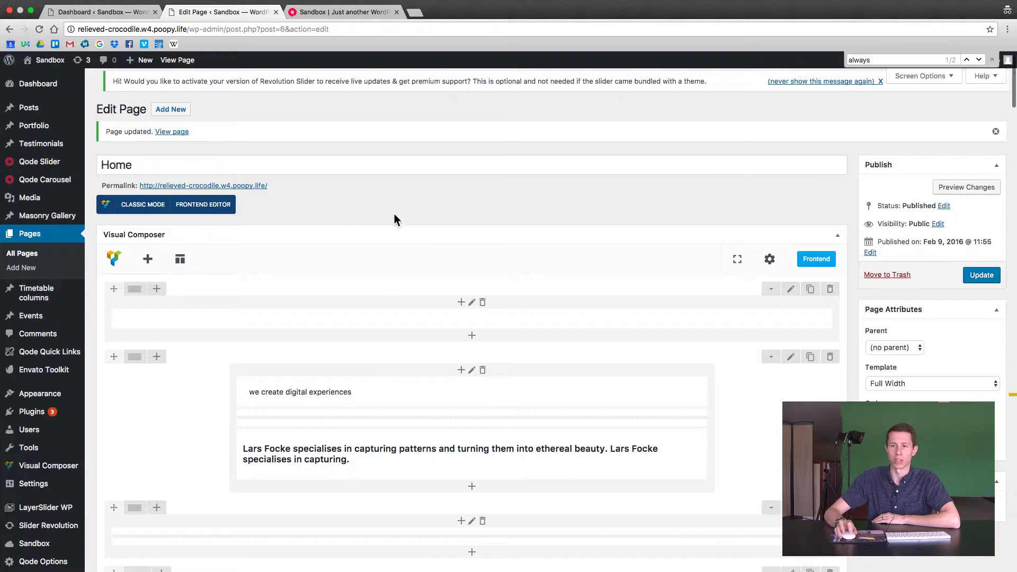
scroll(399, 239, down, 1)
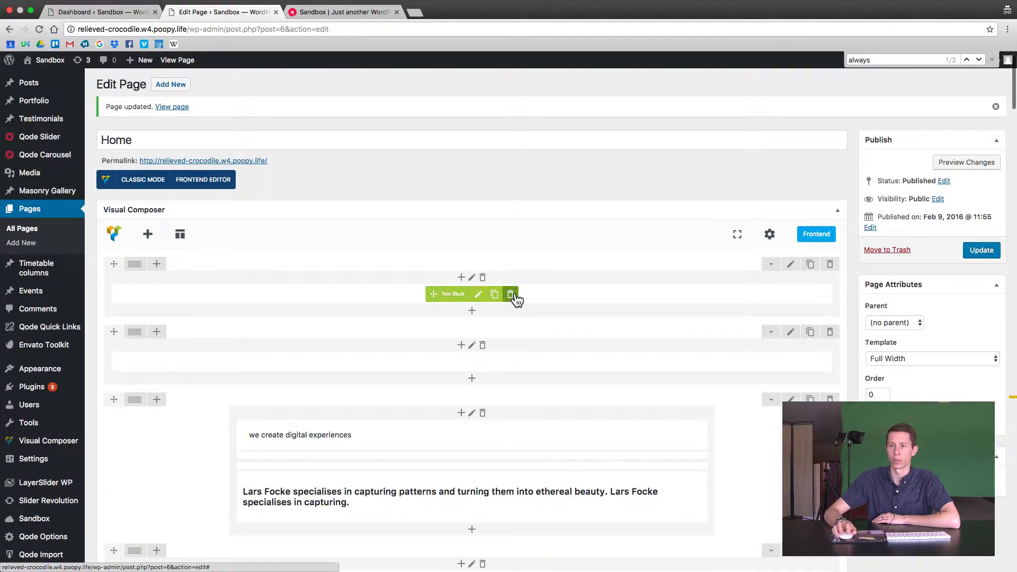
click(511, 295)
click(610, 102)
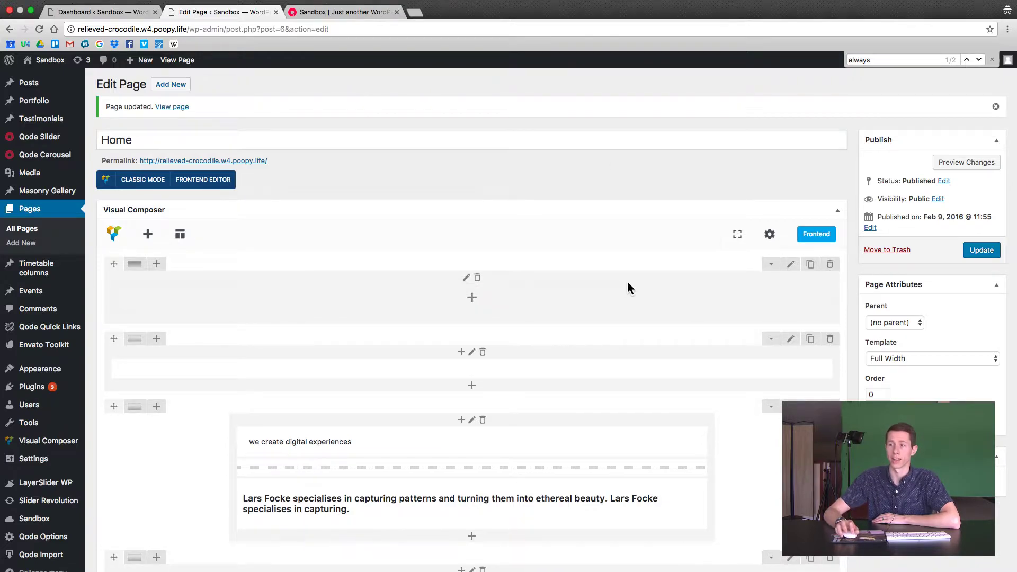
Open the empty top row's settings and examine its Design Options and the background options under General
click(792, 267)
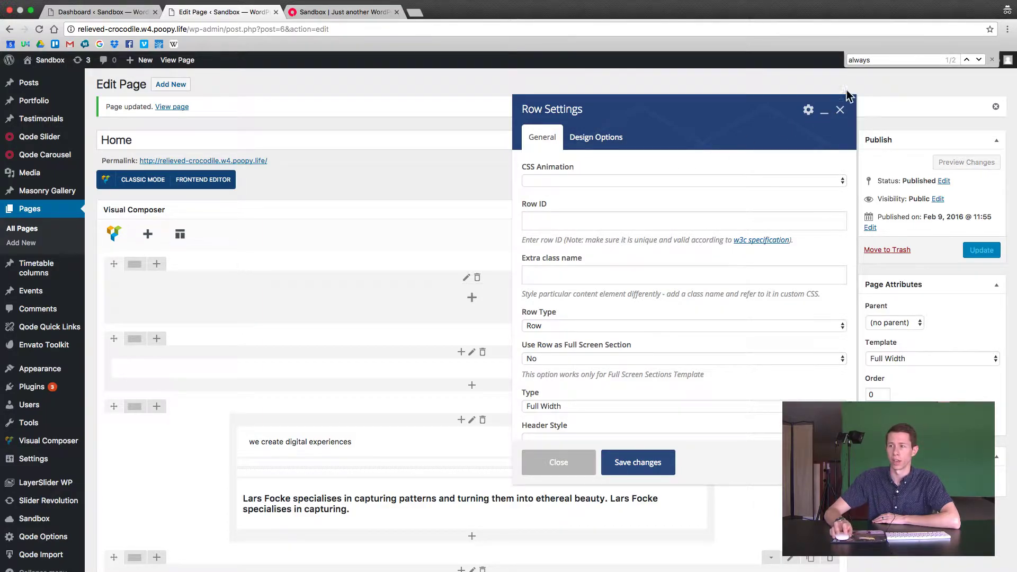
click(841, 110)
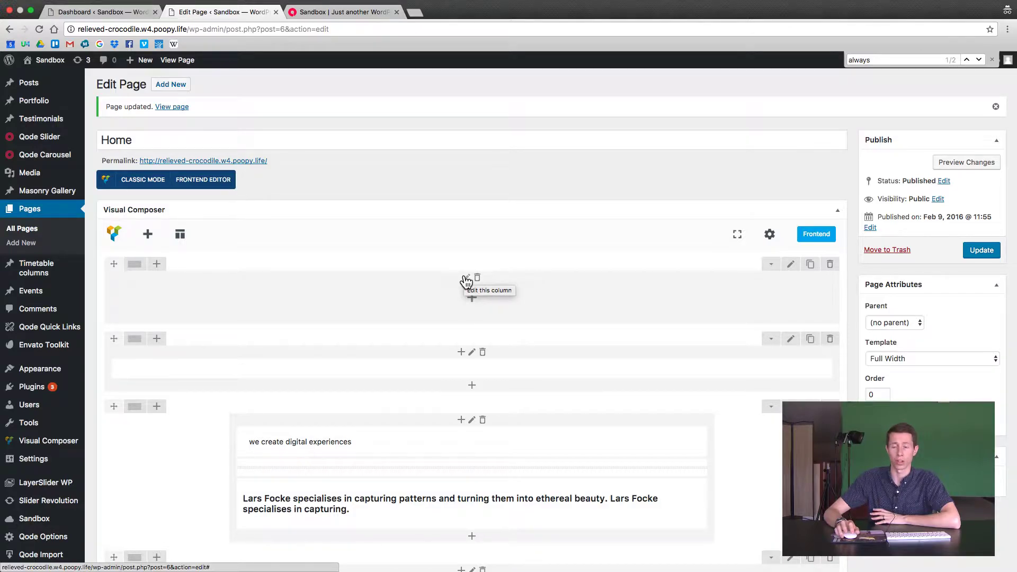
click(791, 265)
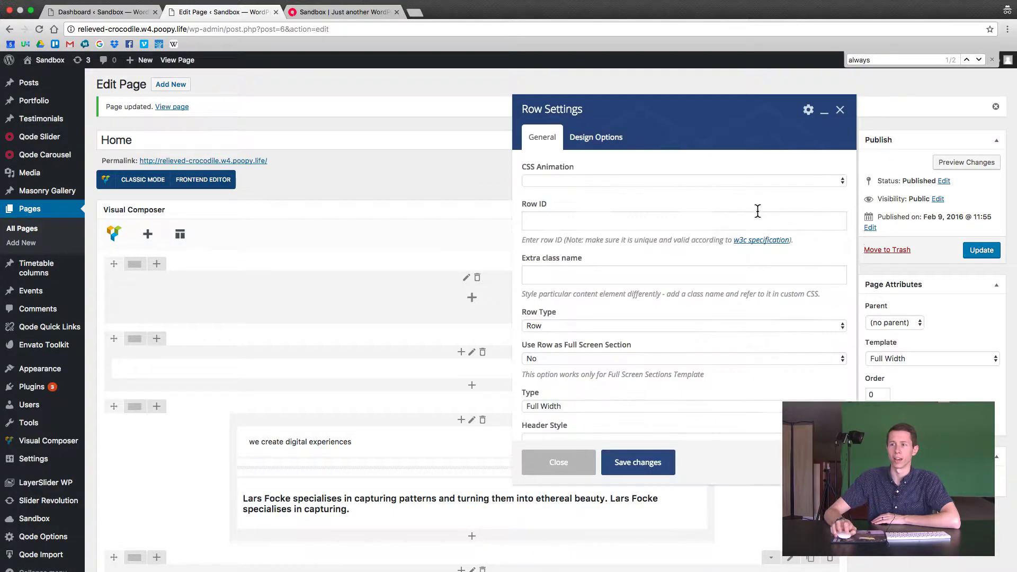
click(594, 143)
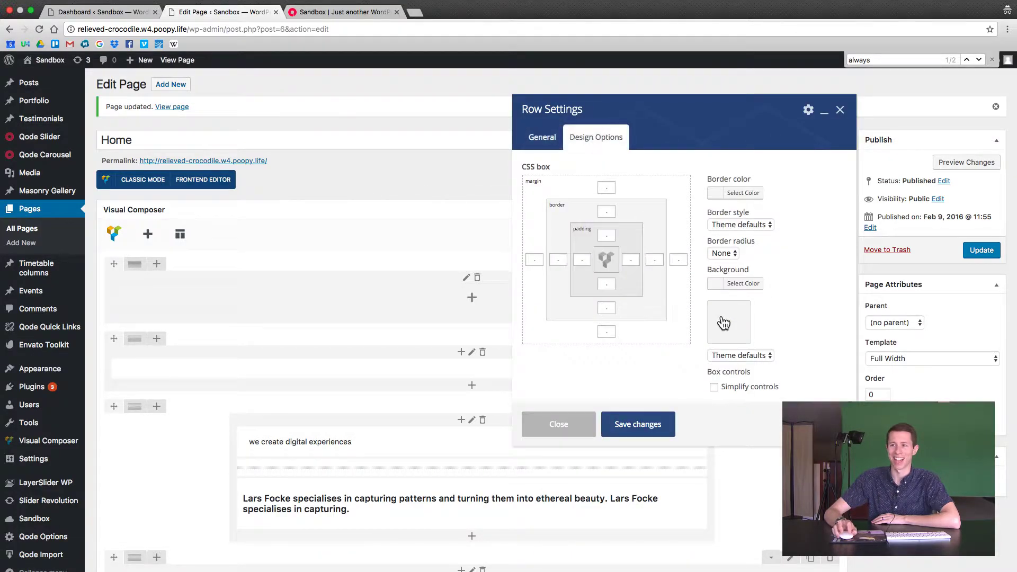
click(543, 148)
scroll(613, 270, down, 1)
scroll(614, 270, down, 5)
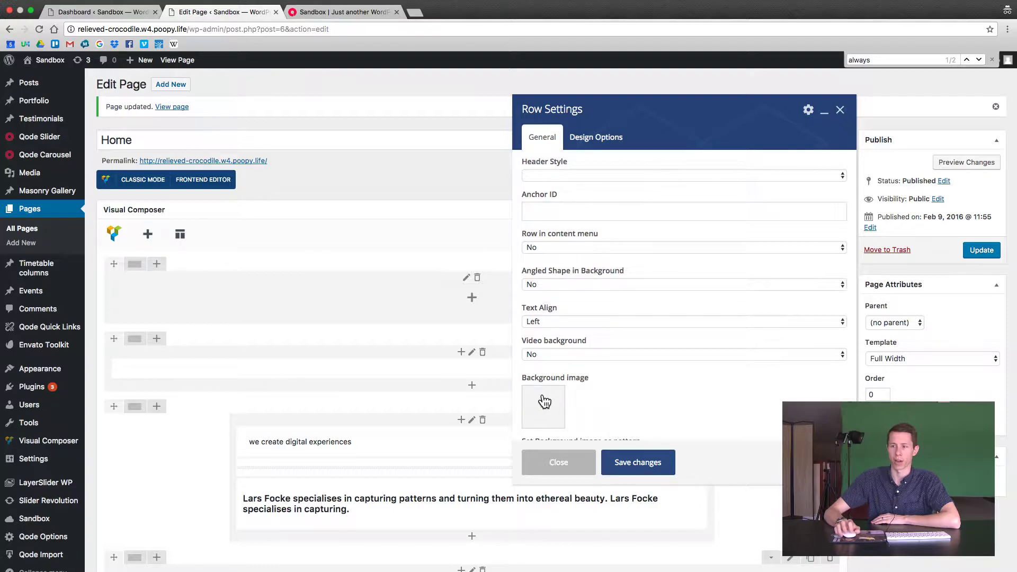
Set the top row's Row Type to Parallax
scroll(579, 311, up, 3)
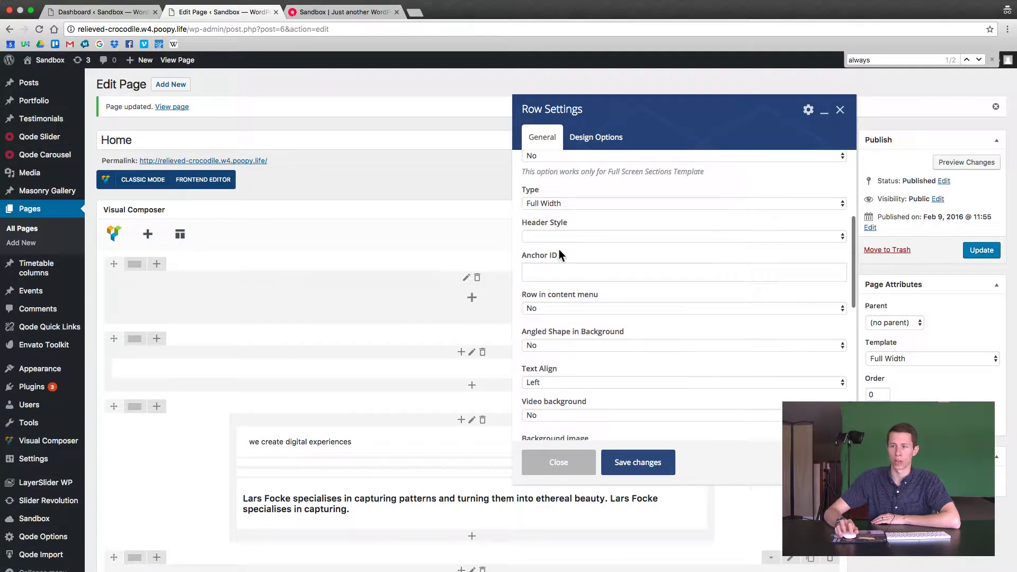
scroll(580, 317, up, 3)
scroll(569, 270, up, 3)
click(548, 280)
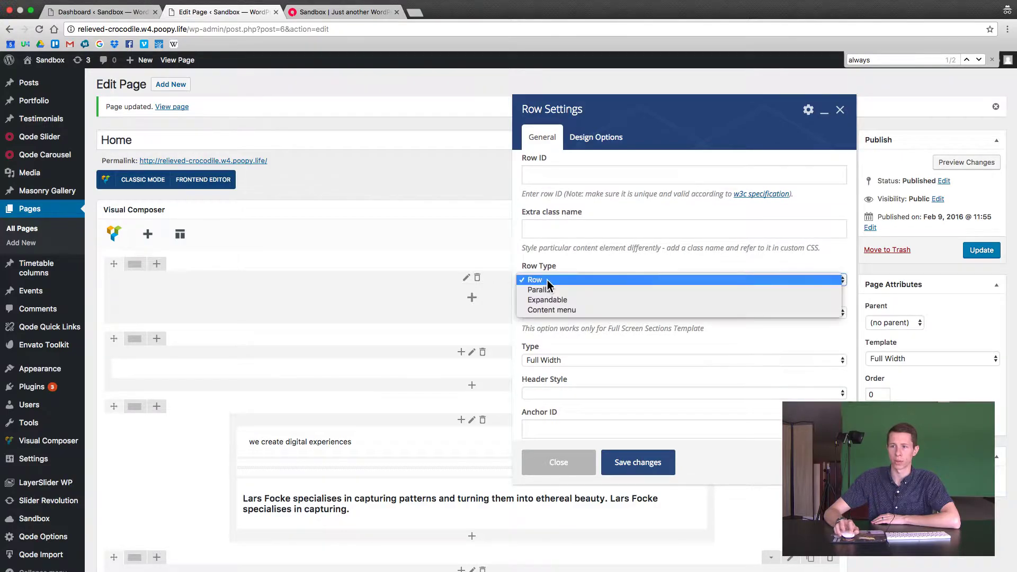
click(555, 289)
scroll(571, 294, down, 3)
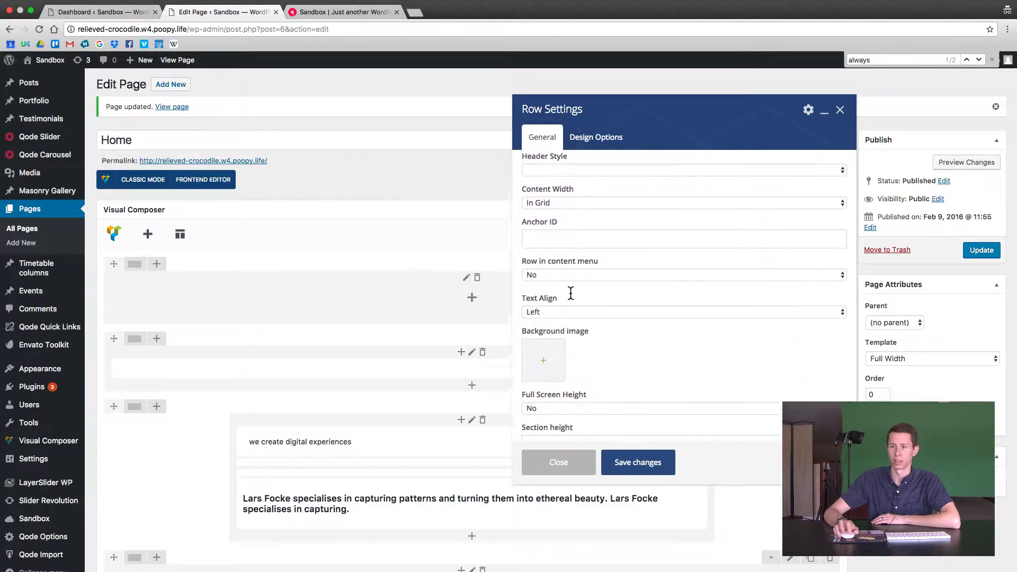
Set slide2.jpg from the media library as the top row's background image
scroll(571, 292, down, 2)
click(545, 319)
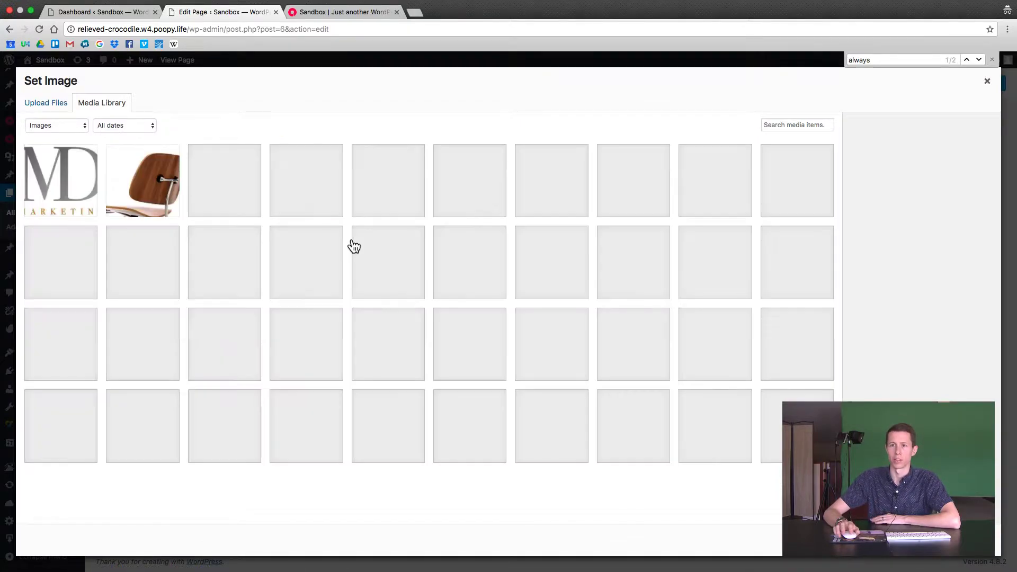
scroll(405, 277, down, 1)
click(779, 246)
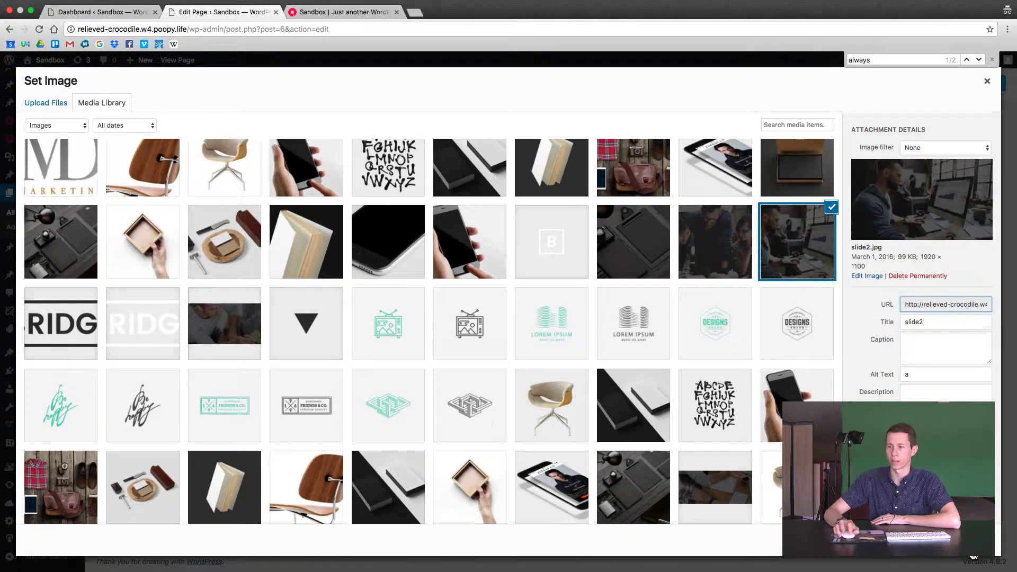
click(832, 207)
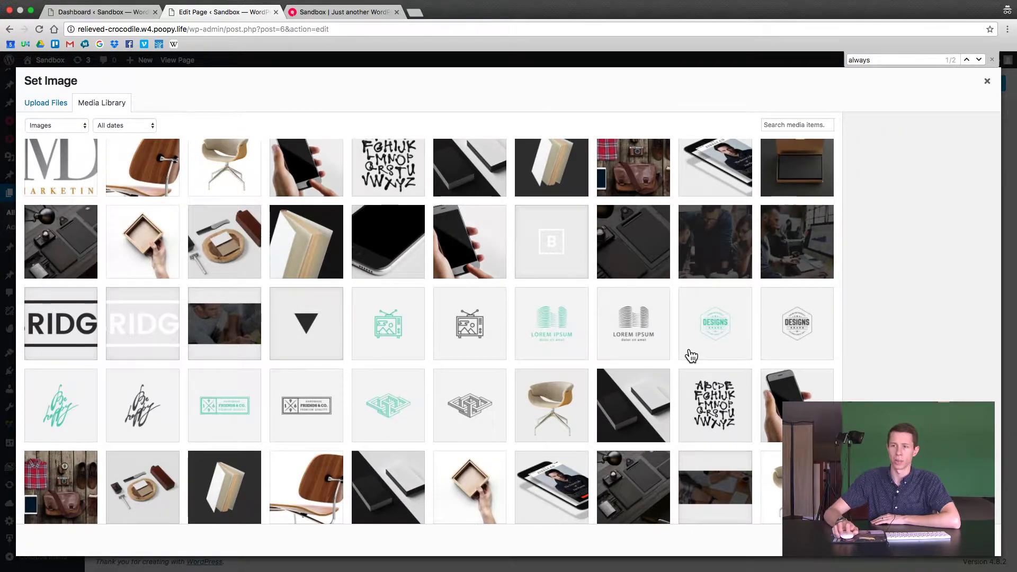
key(Escape)
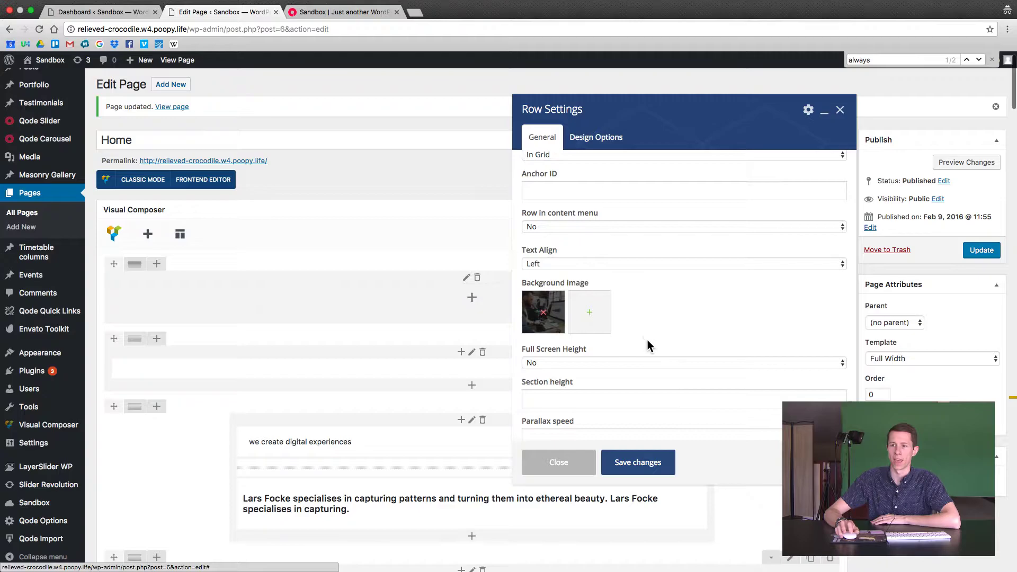
Set the top row's Content Width to Full Width and save the row settings
scroll(647, 339, down, 1)
scroll(647, 340, down, 2)
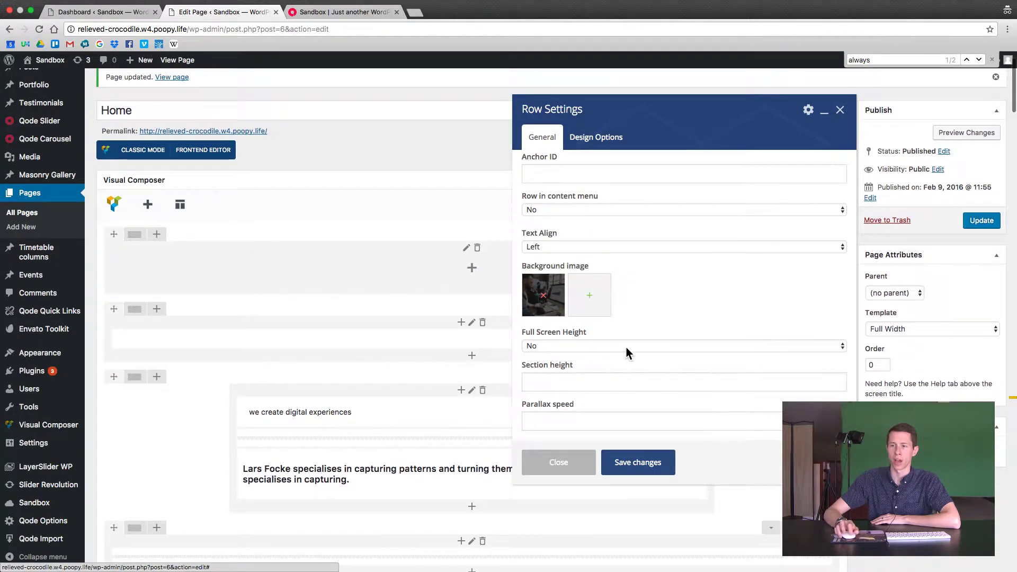
scroll(626, 347, up, 2)
scroll(625, 345, up, 4)
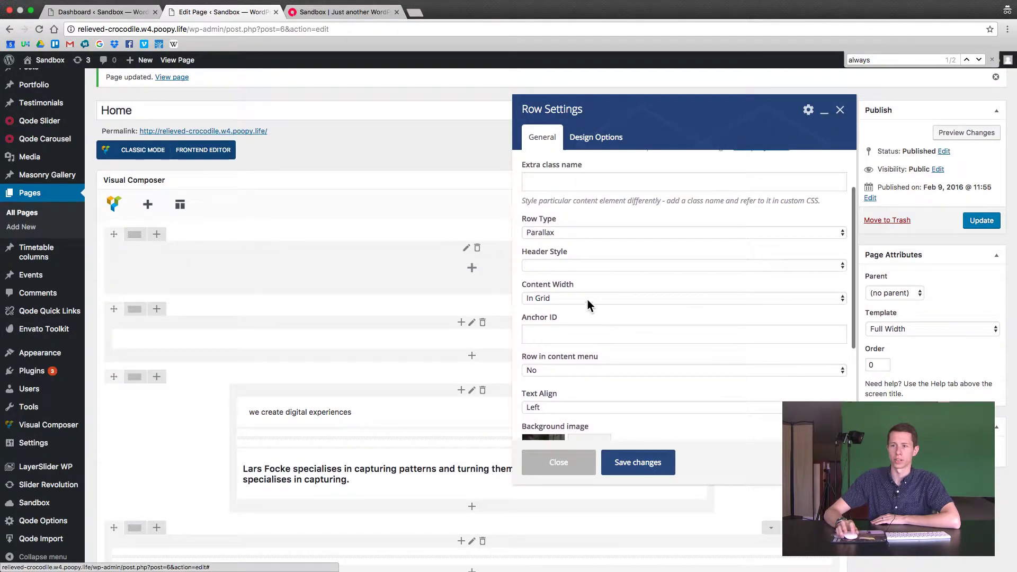
click(551, 298)
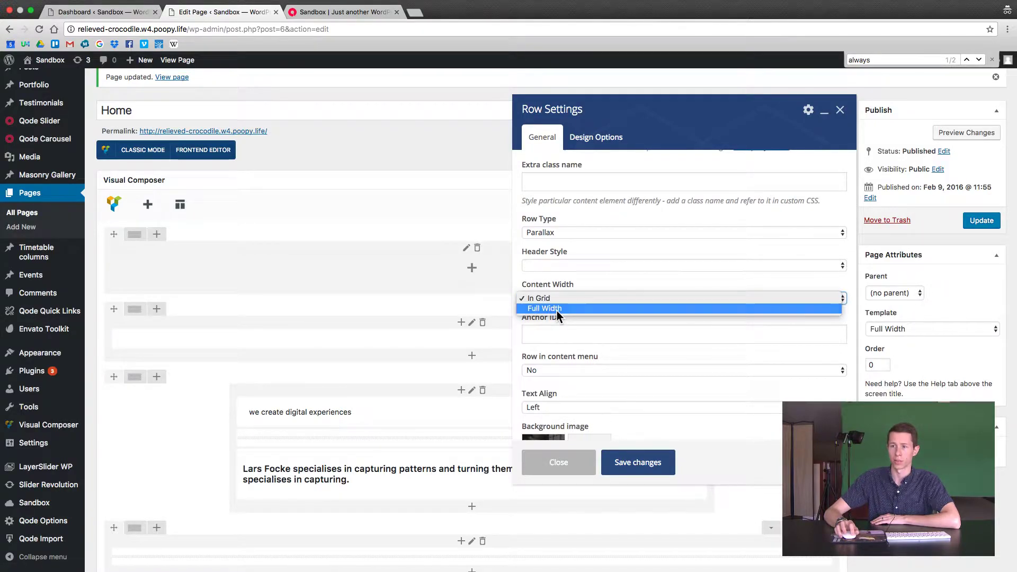
click(557, 309)
click(646, 463)
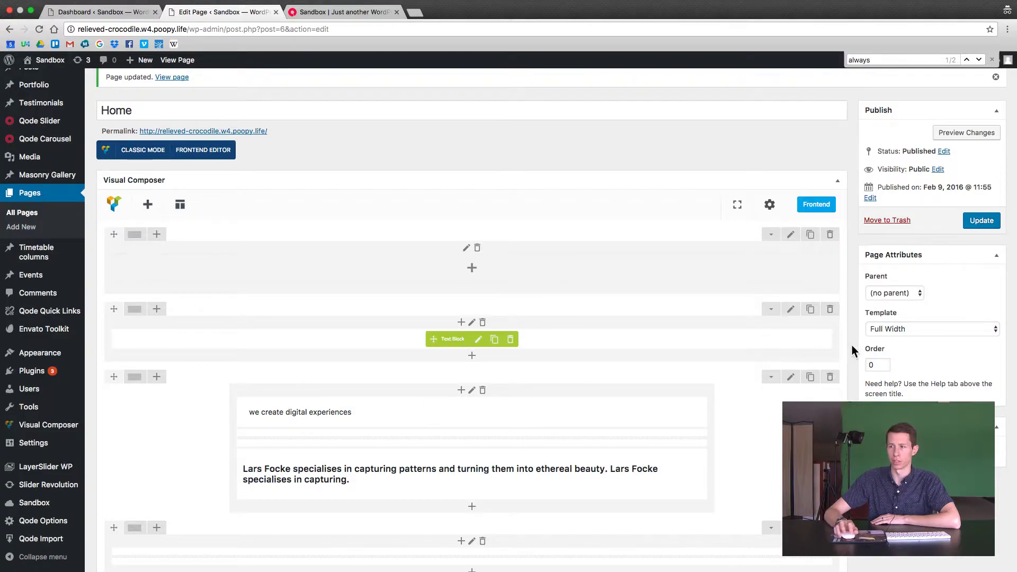
click(902, 328)
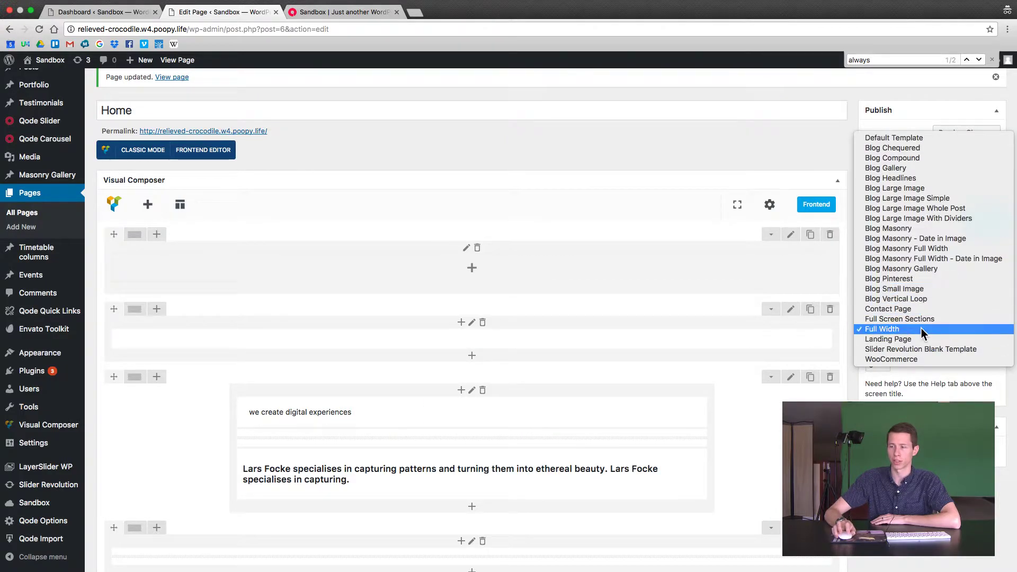
click(854, 399)
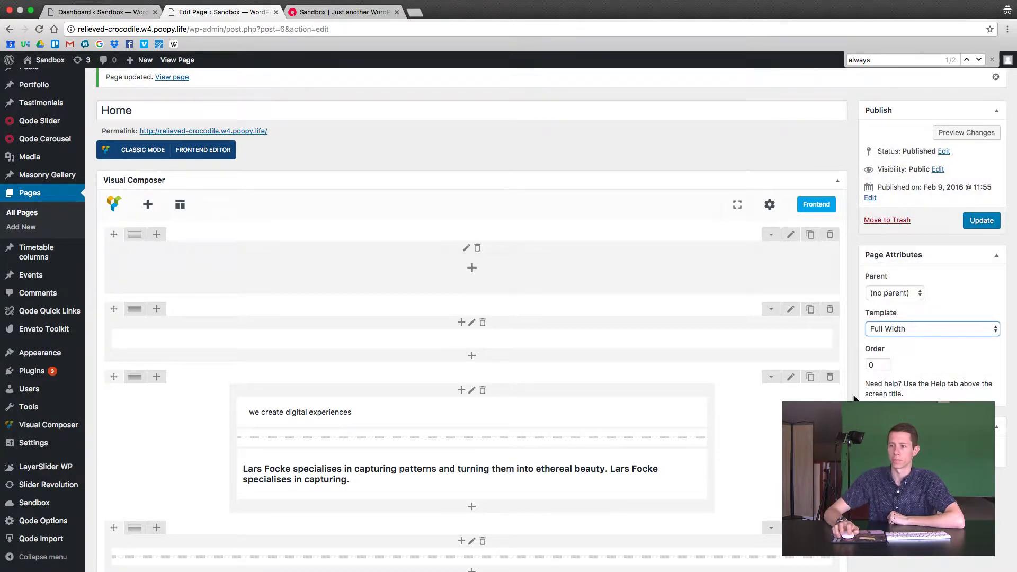
click(607, 163)
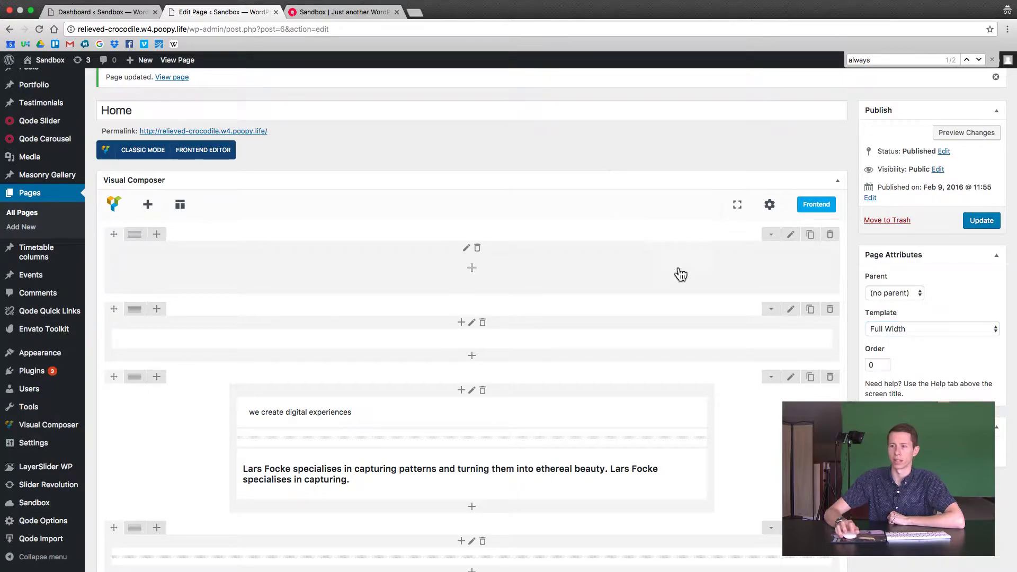
click(472, 270)
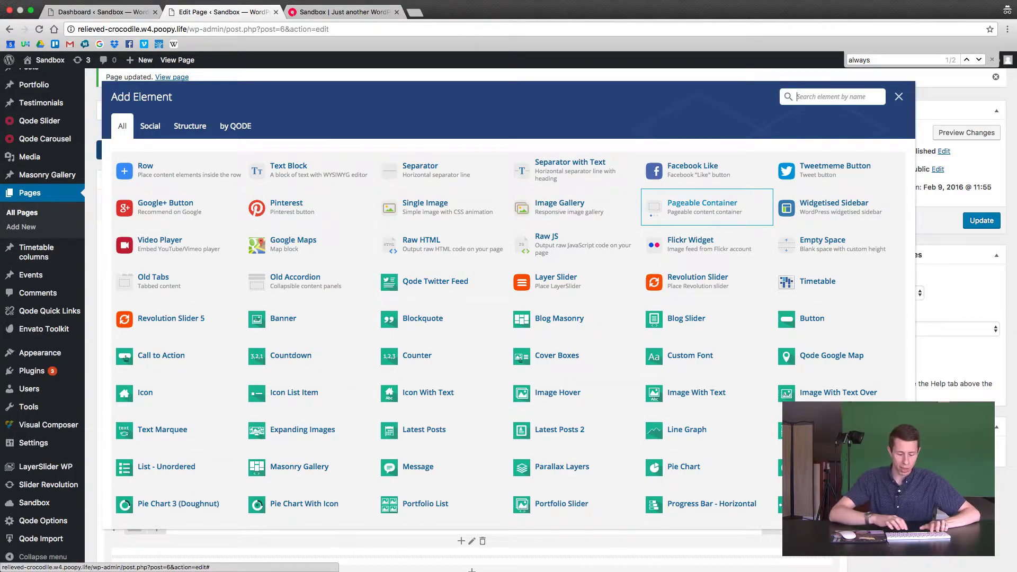
text(em)
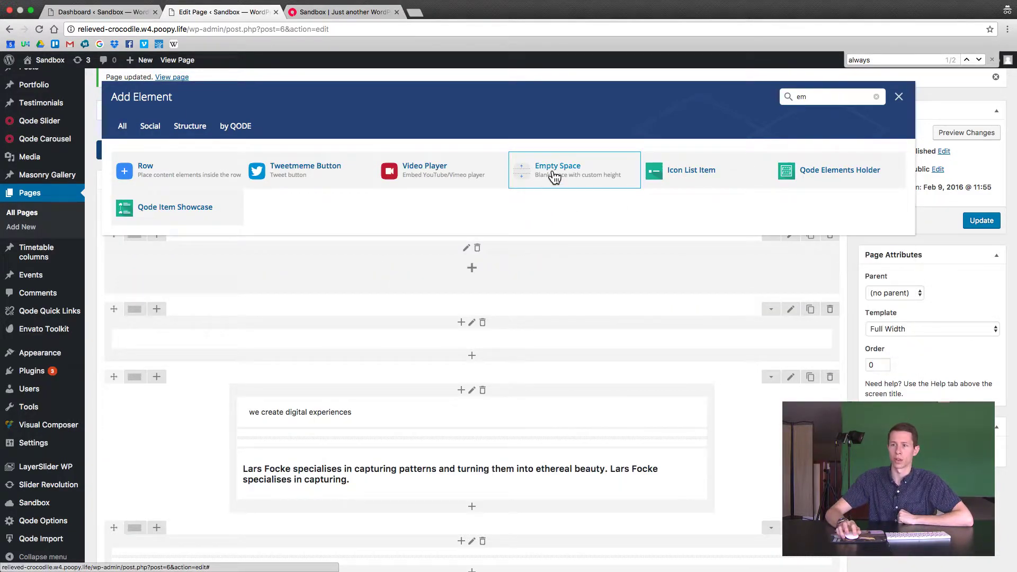
click(899, 97)
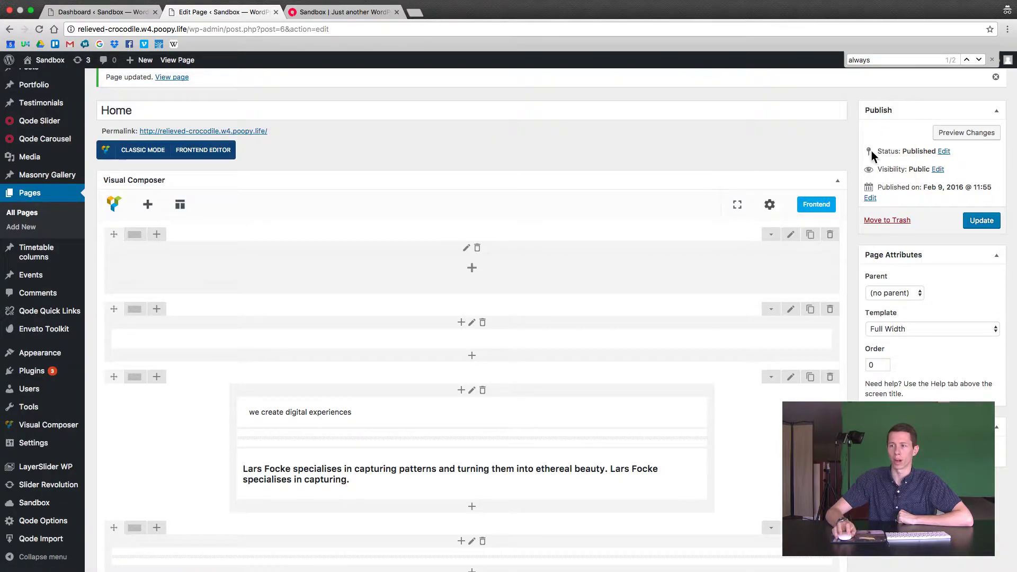
Give the top row a top padding of 150px and a bottom padding of 60px, and save the row settings
click(793, 237)
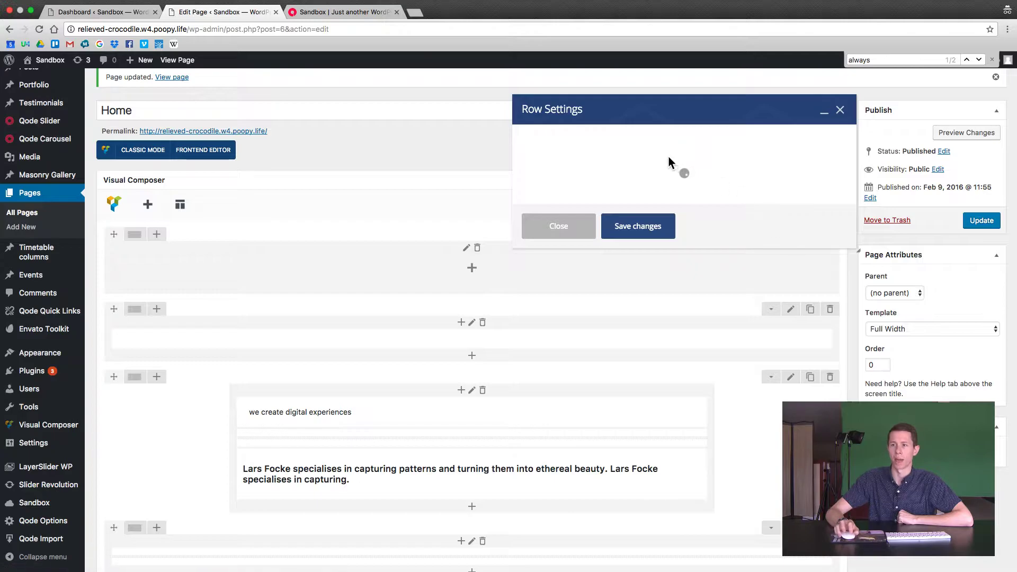
click(603, 139)
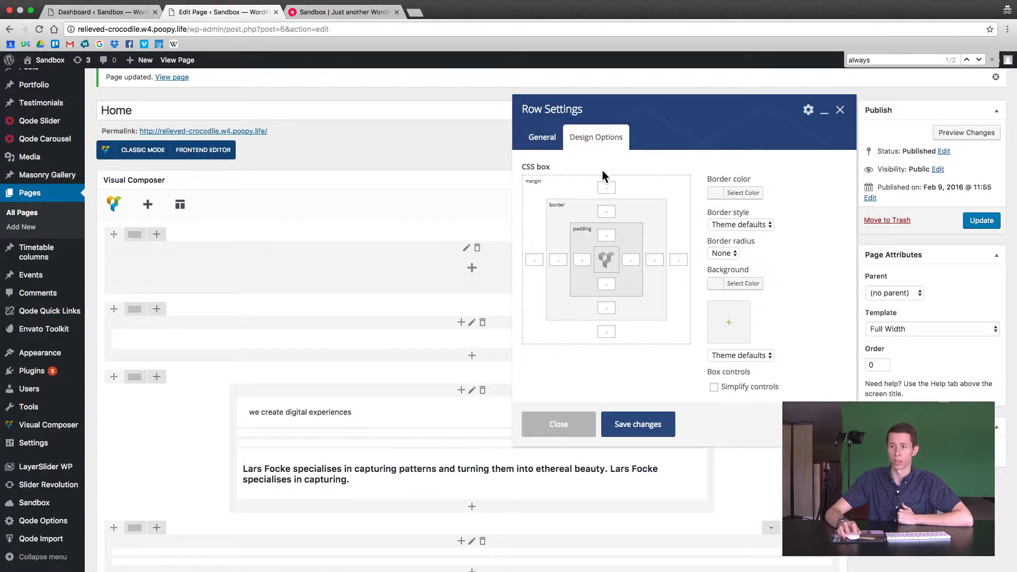
click(612, 234)
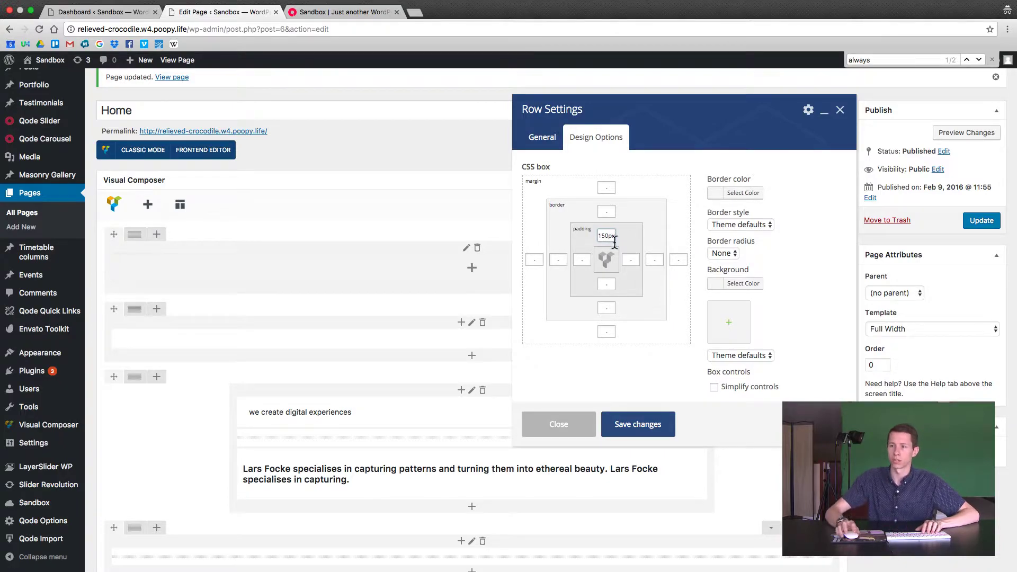
text(60px)
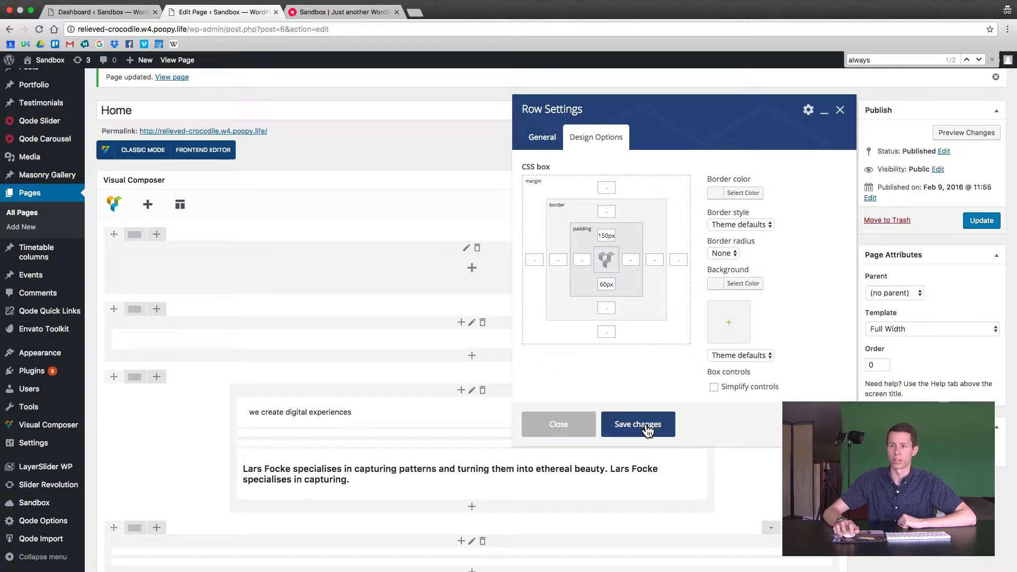
Add a text block with the default placeholder text to the empty top row
click(471, 268)
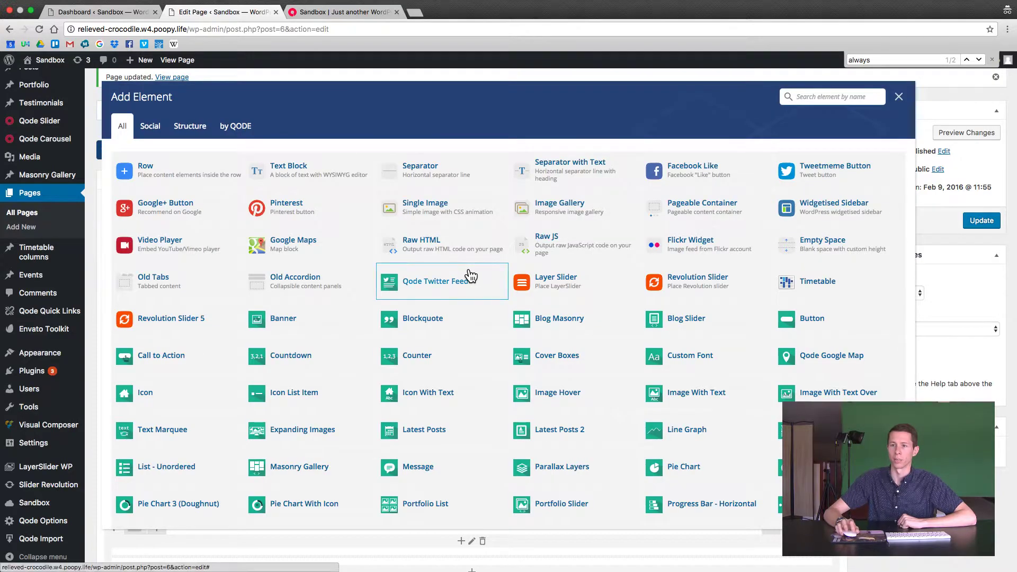
click(293, 173)
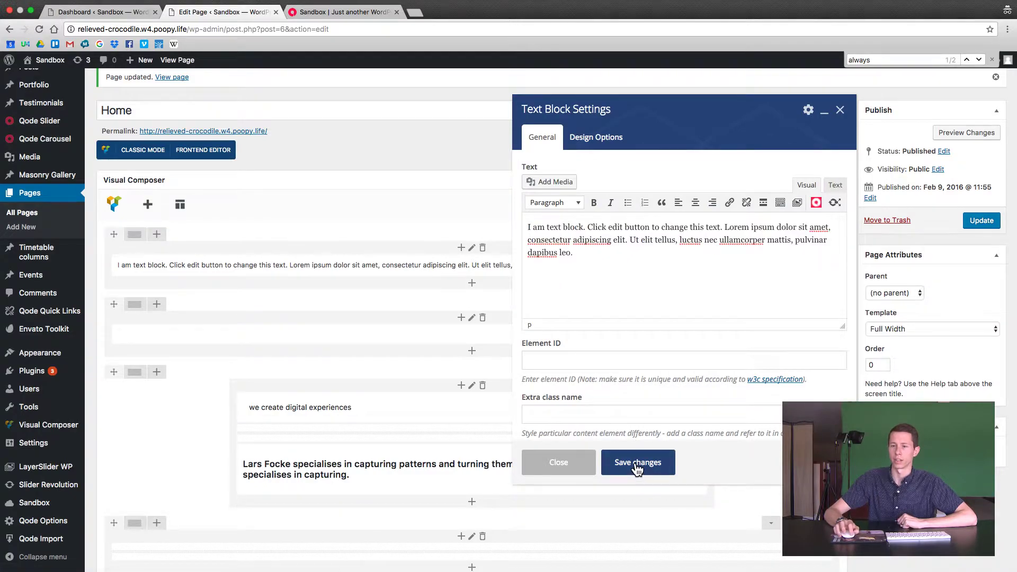
key(Escape)
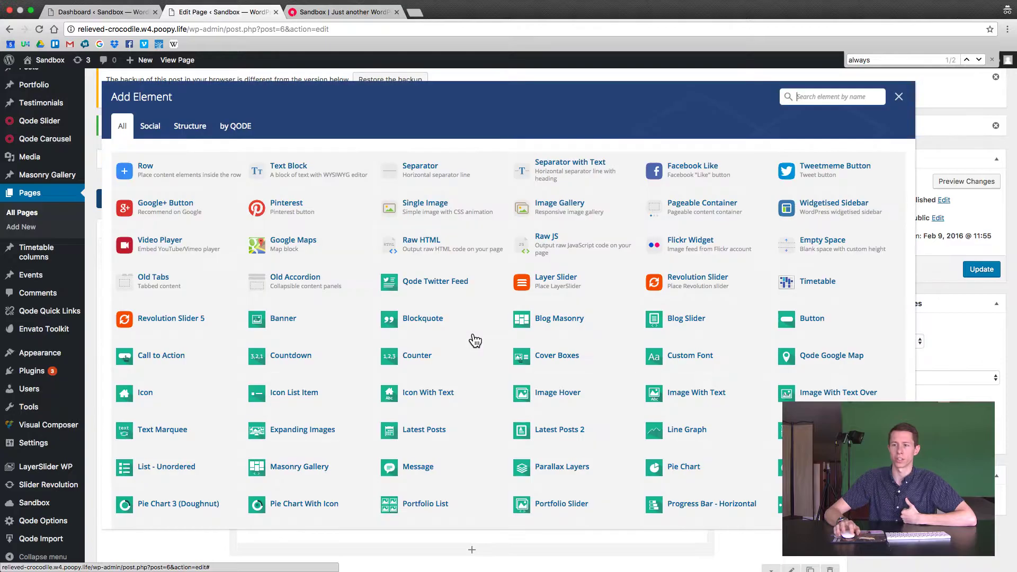
Add an inner row below the text block in the top row and move the text block into it
click(472, 333)
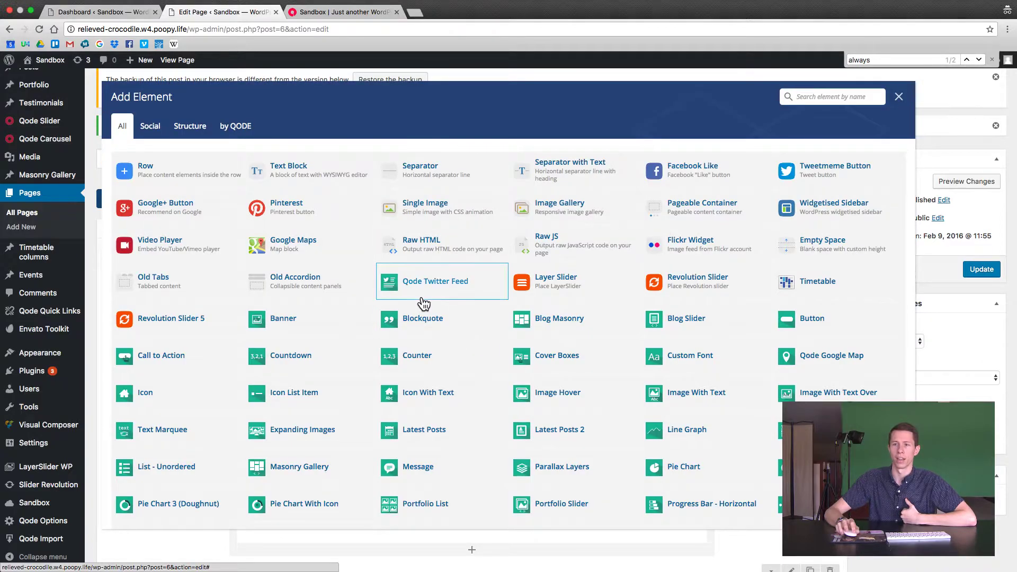
click(174, 180)
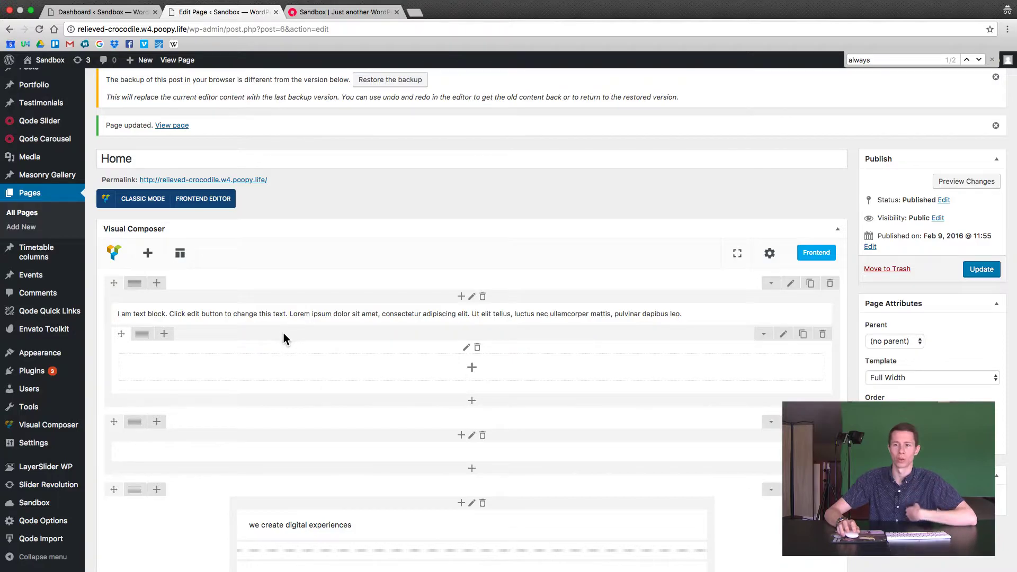
mouse_move(164, 320)
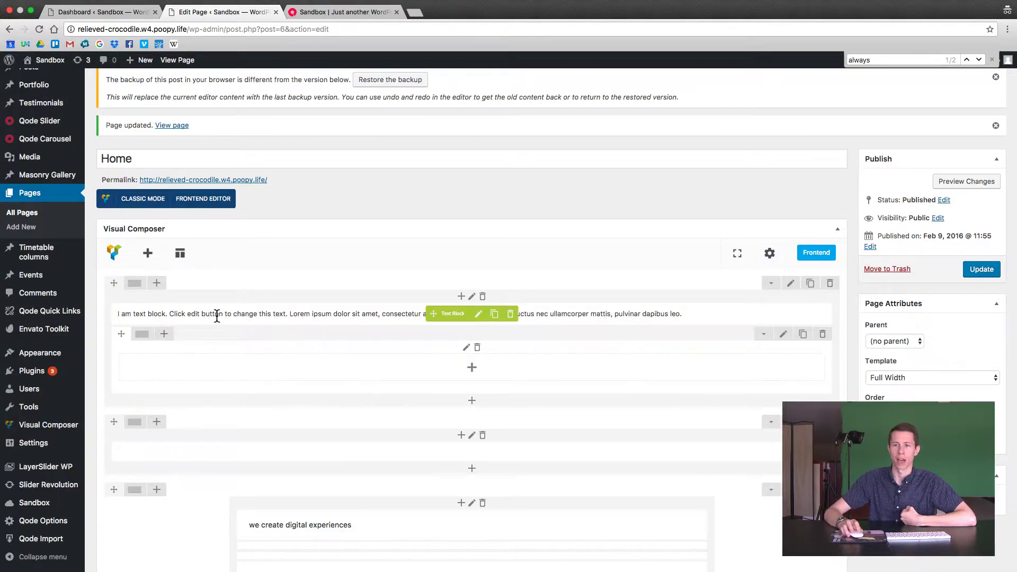
drag(439, 330, 442, 352)
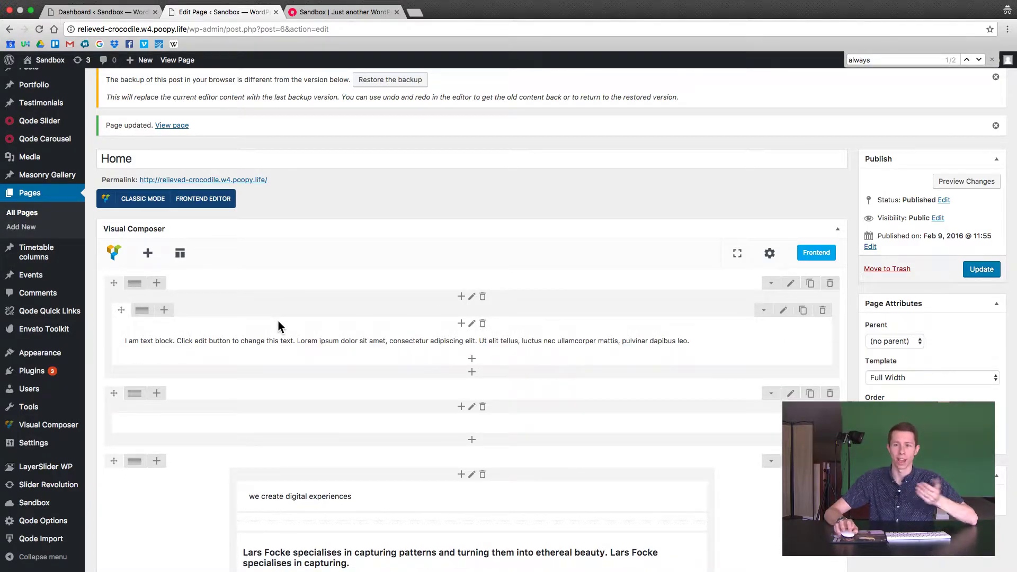
Split the inner row into narrow, wide and narrow columns (1/6 + 2/3 + 1/6) and move the text block into the middle one
mouse_move(142, 320)
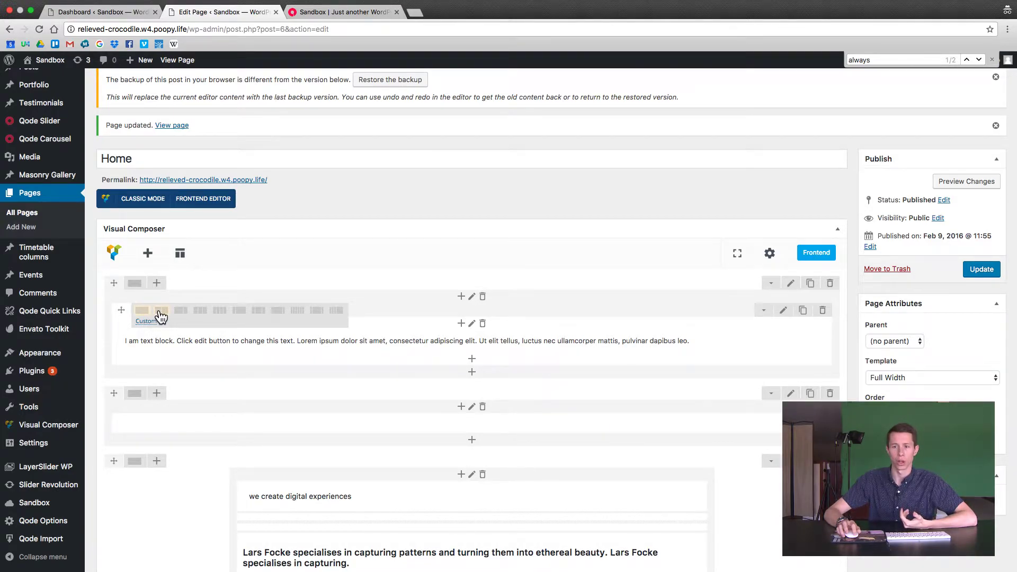
click(321, 317)
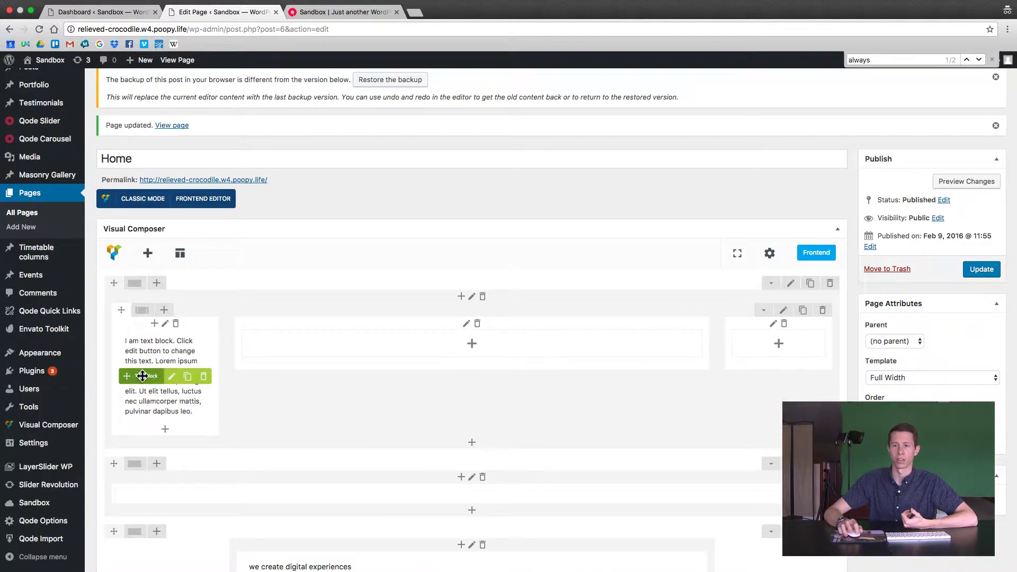
drag(324, 345, 327, 349)
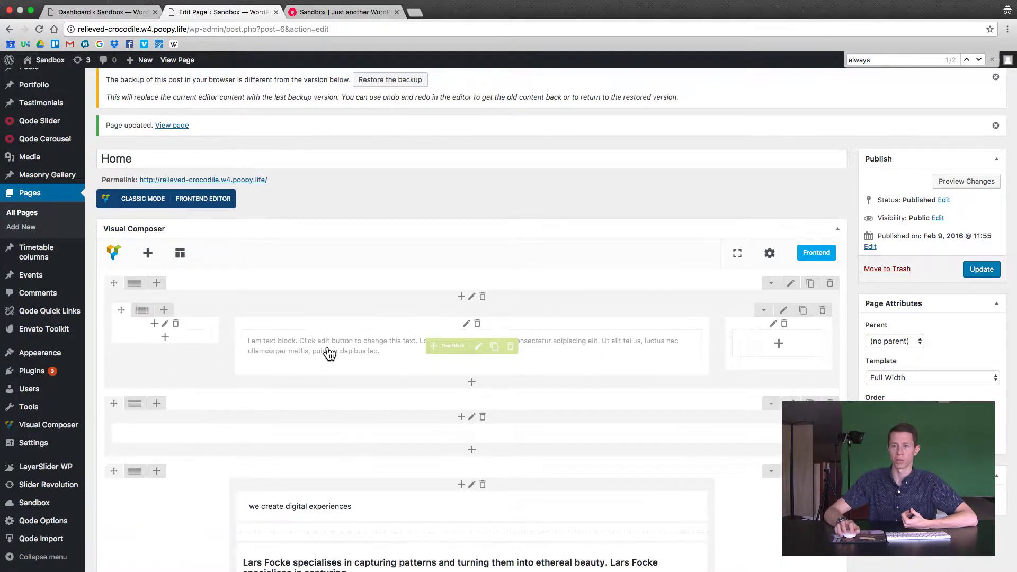
Open the text block for editing and color all of its placeholder text white
click(480, 348)
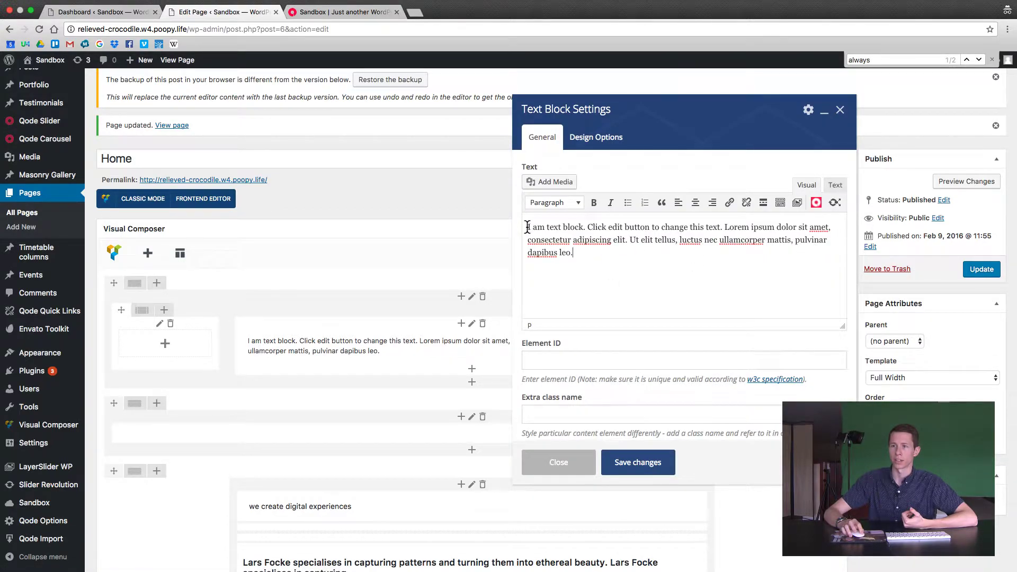
drag(528, 228, 562, 247)
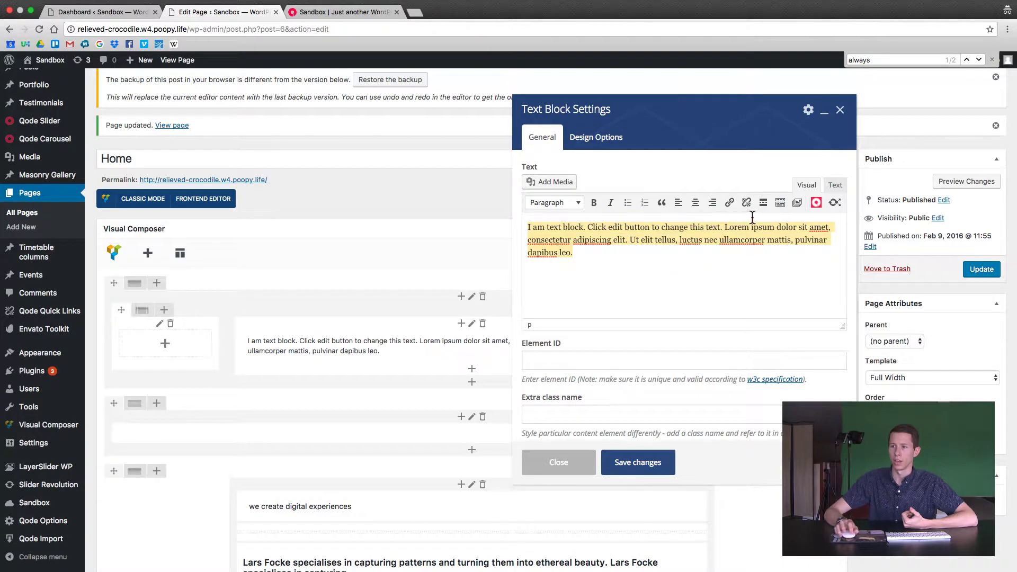
click(780, 205)
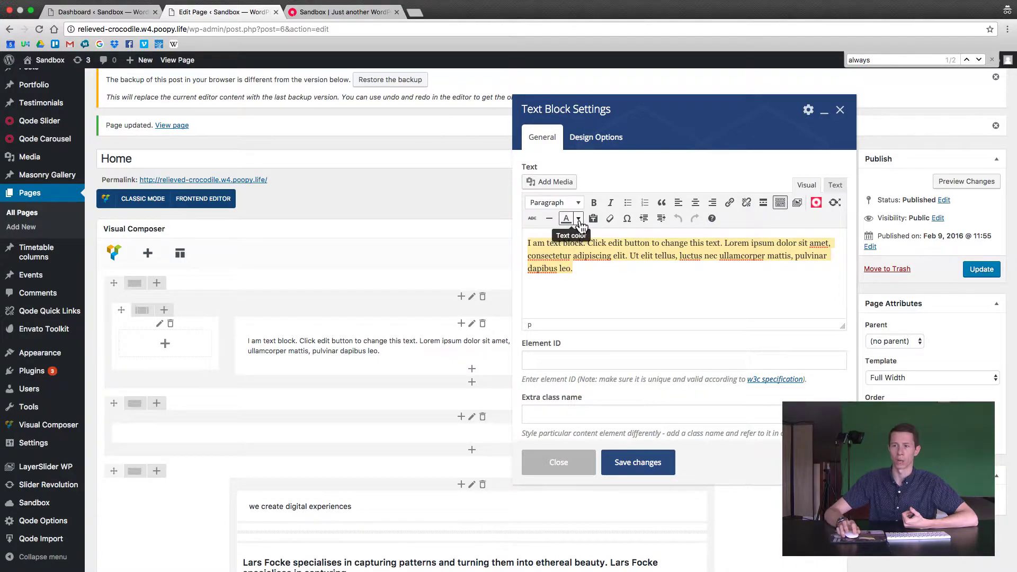
click(579, 219)
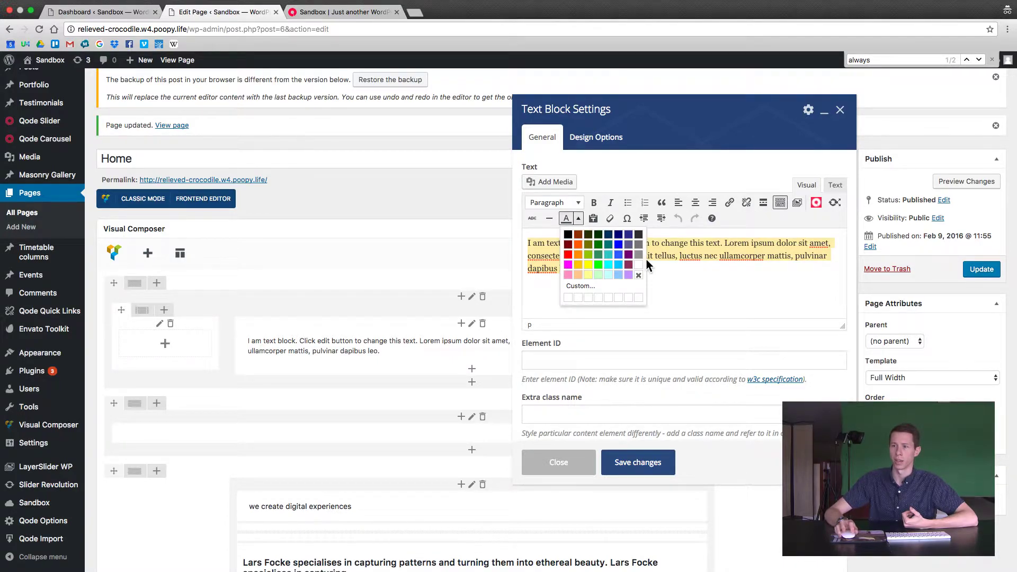
click(639, 265)
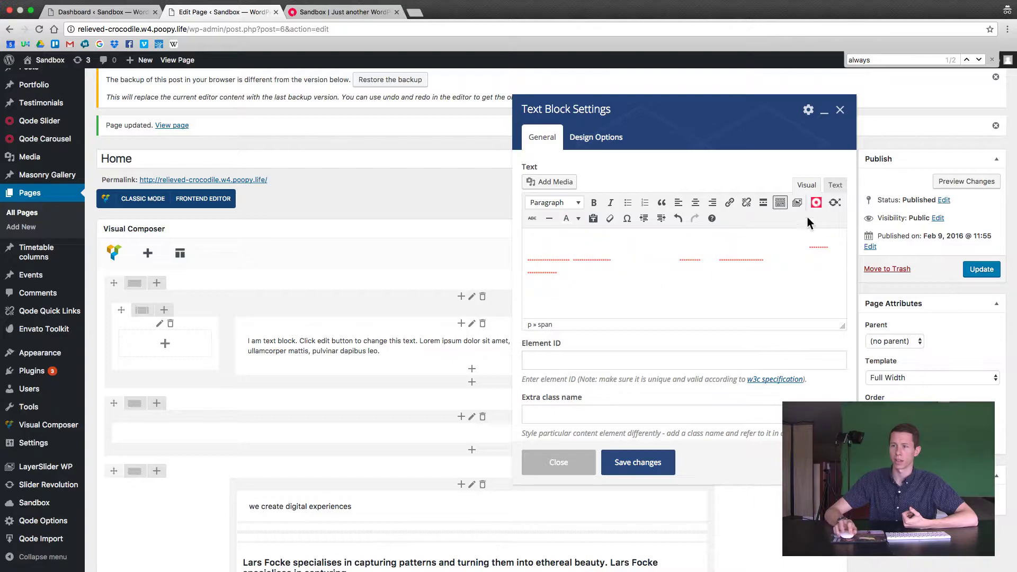
Check the white color span around the placeholder text in the text block's HTML source, then save the text block
click(836, 187)
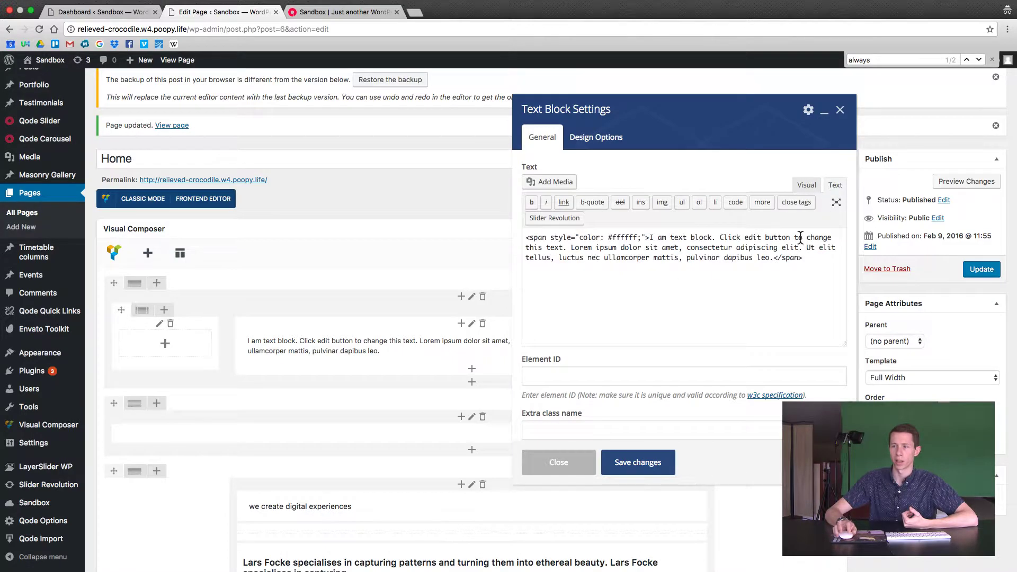
click(666, 243)
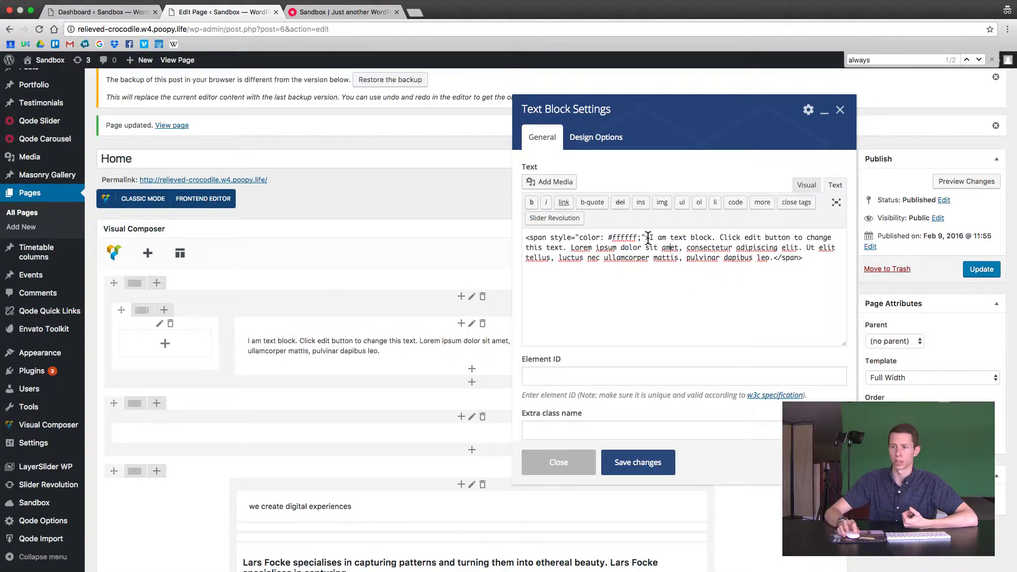
drag(650, 238, 778, 260)
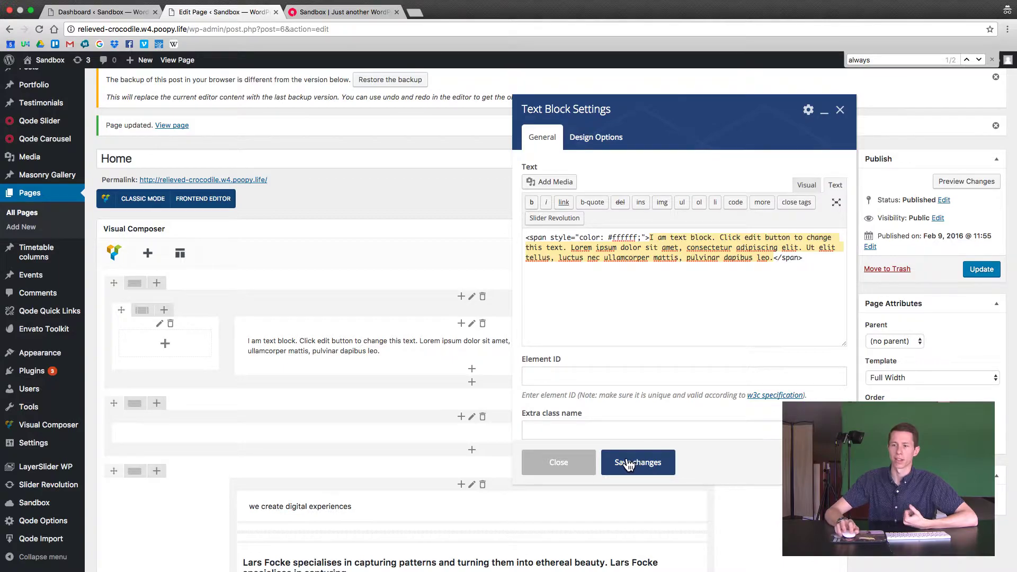
click(805, 185)
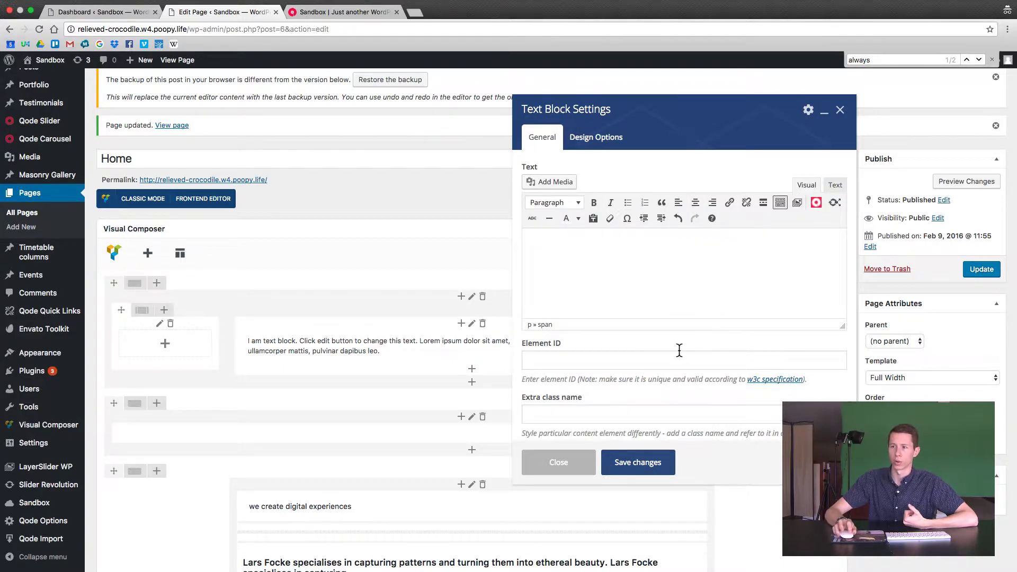
click(636, 464)
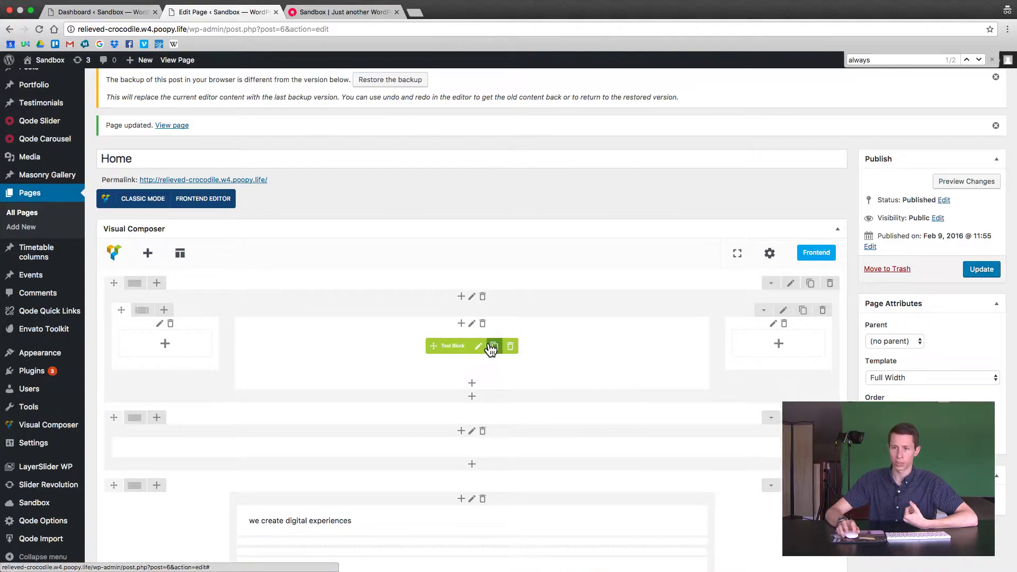
Duplicate the white text block in the middle column and format all text of the upper one as Heading 1
click(480, 347)
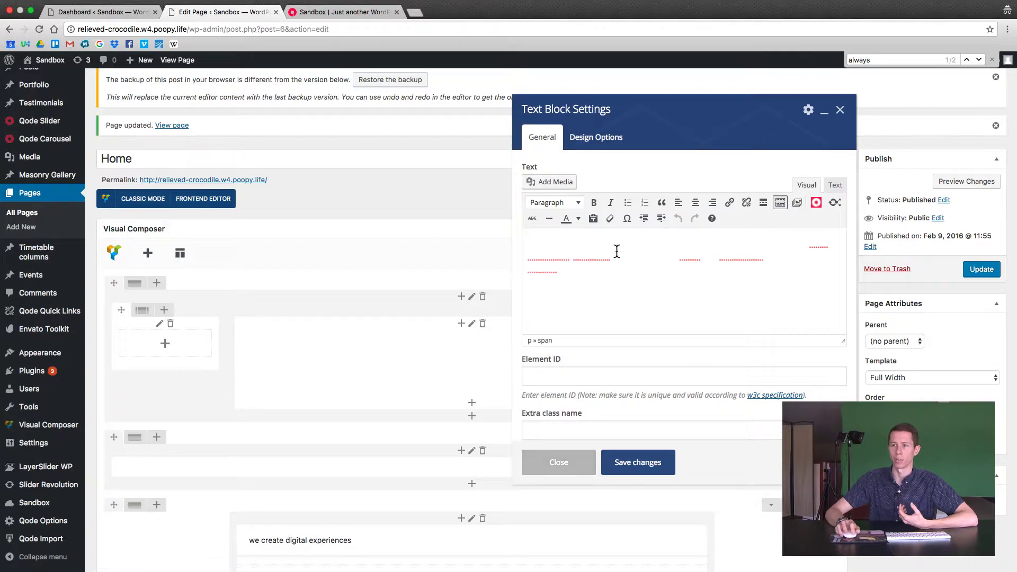
triple_click(707, 245)
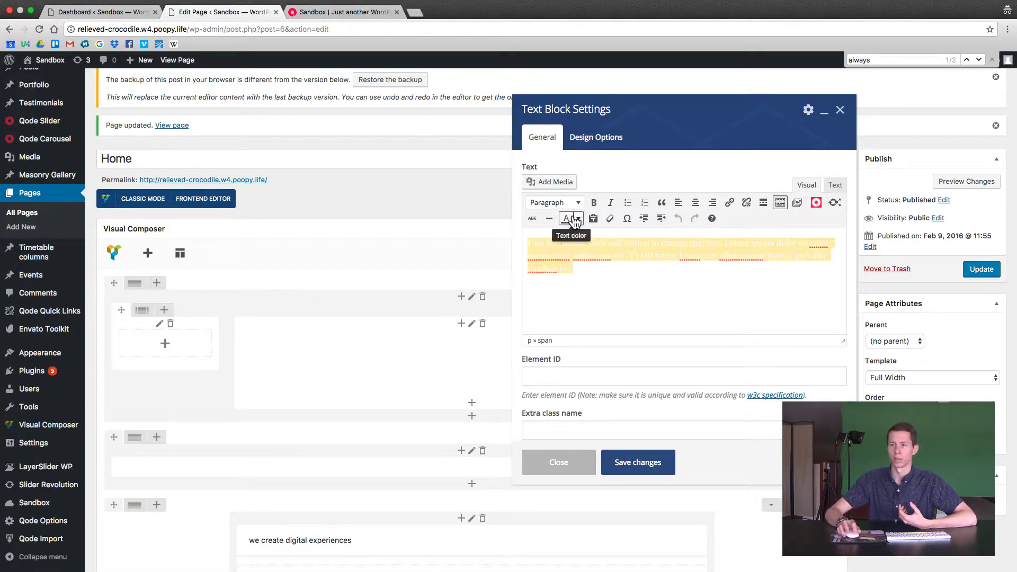
click(572, 203)
click(589, 269)
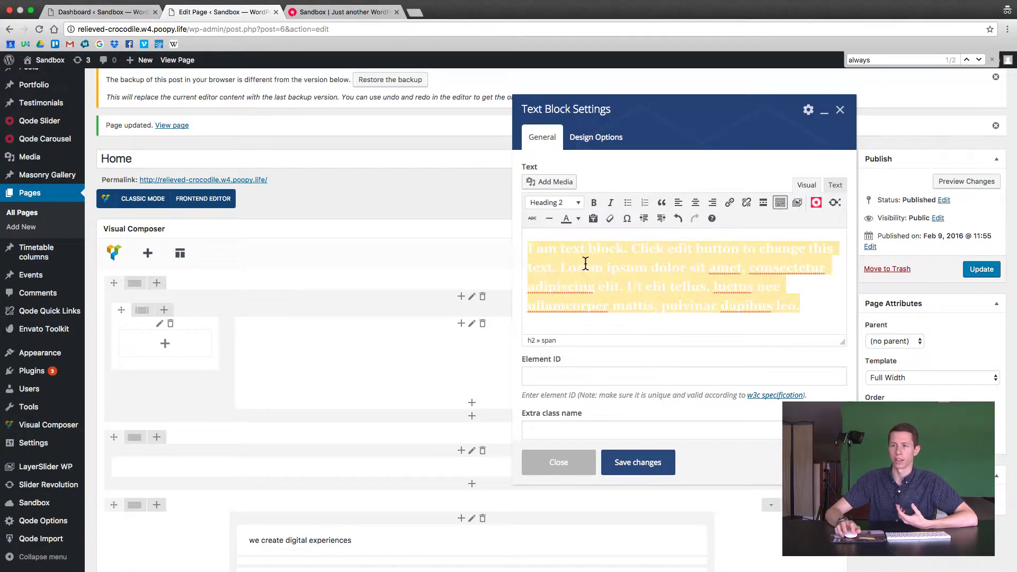
click(558, 201)
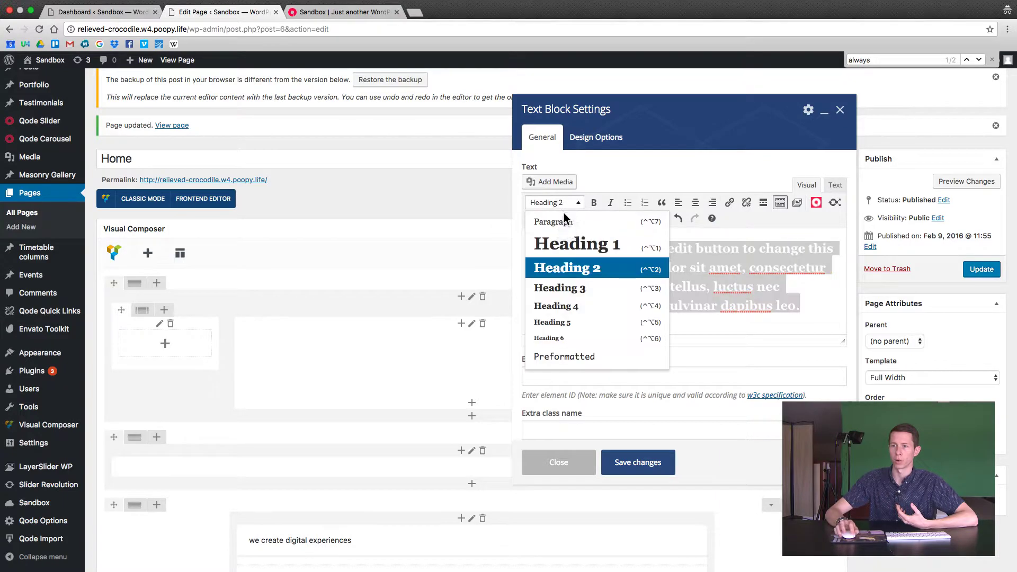
click(569, 240)
Replace the placeholder text inside the heading's white span with "I Am A Title" in the HTML source and save the text block
click(836, 187)
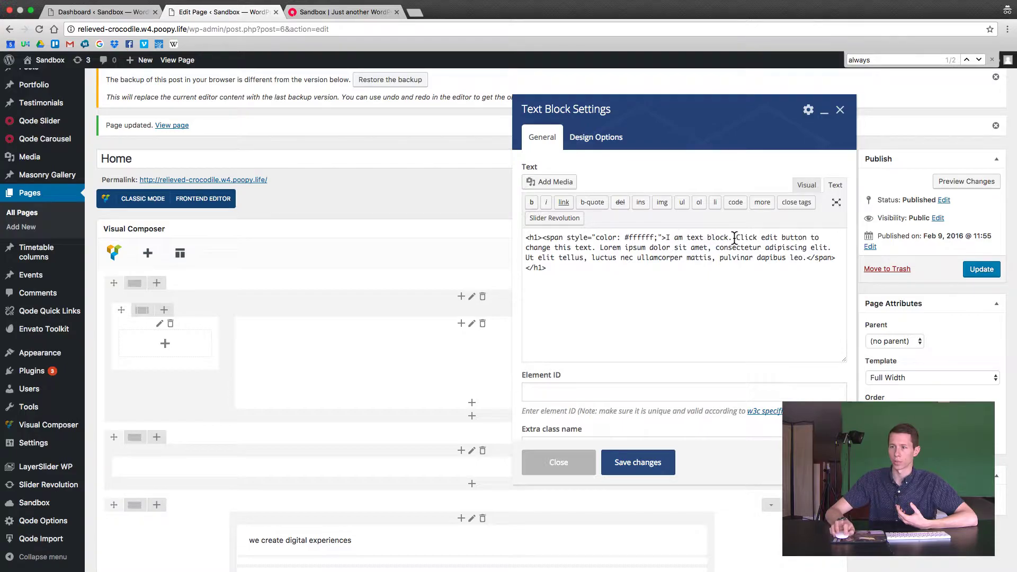
drag(669, 237, 793, 261)
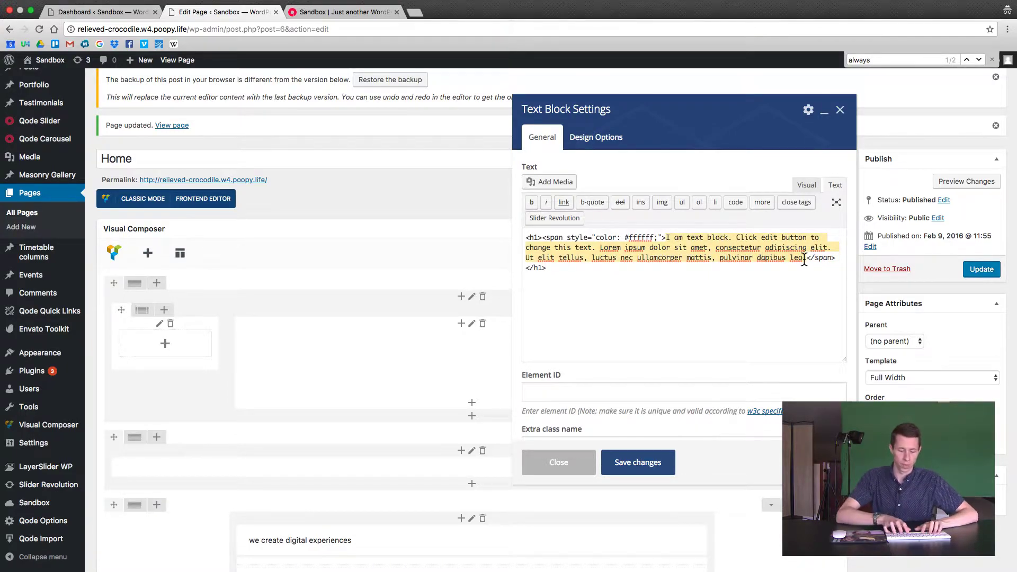
text(I Am )
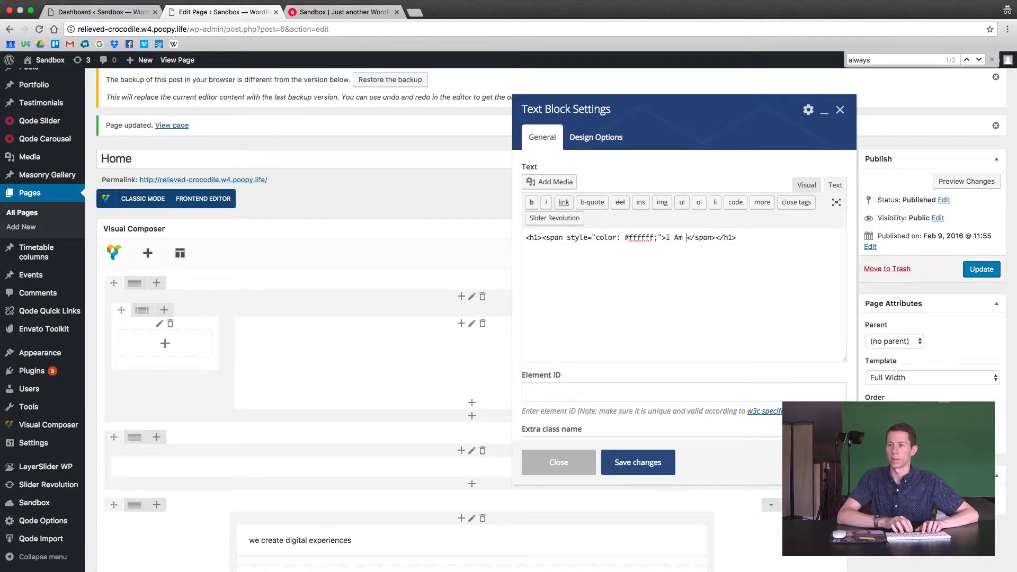
text(A Title)
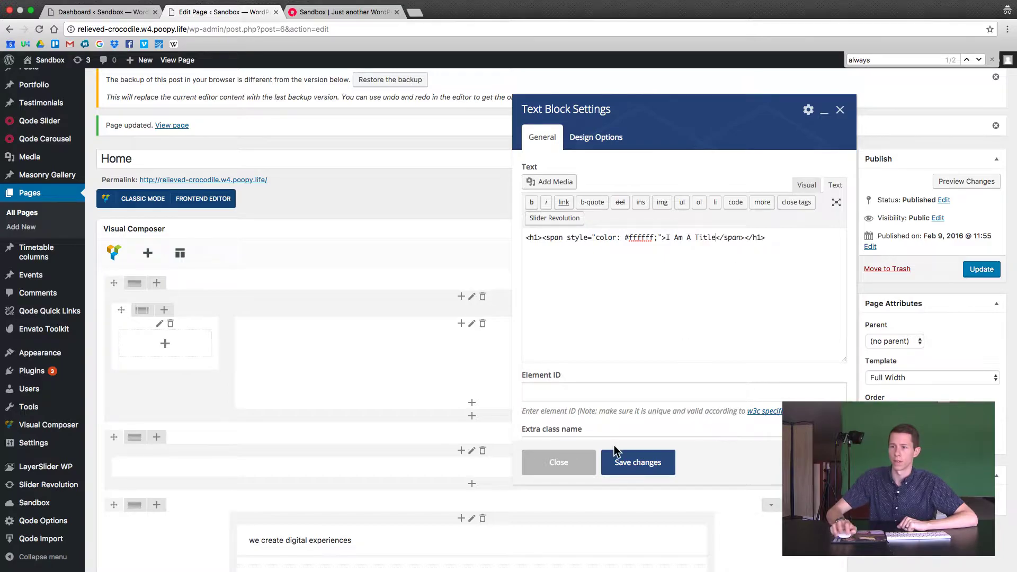
click(631, 462)
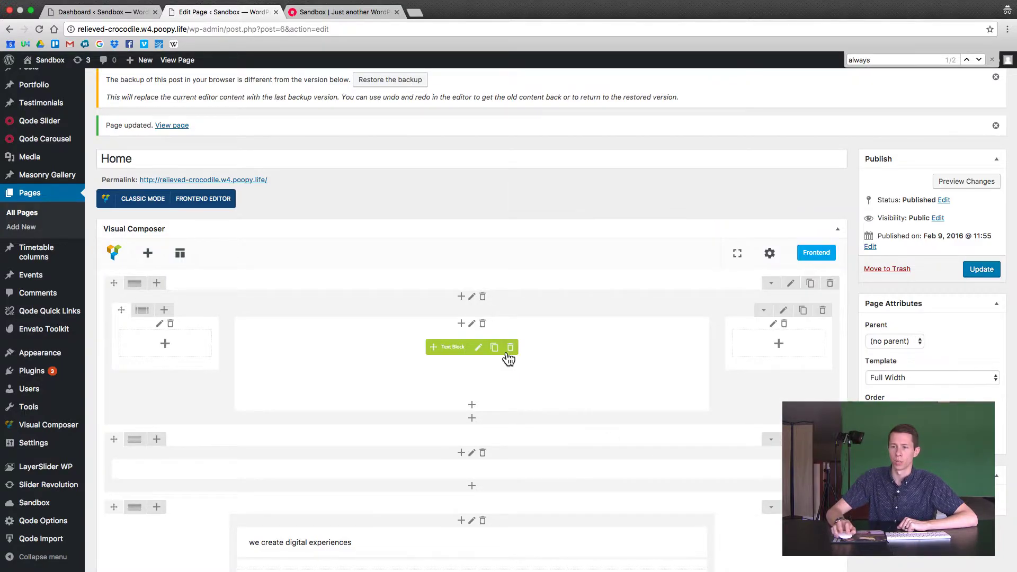
Insert a 32px Empty Space between the title and the paragraph text block in the middle column, and update the page
click(472, 408)
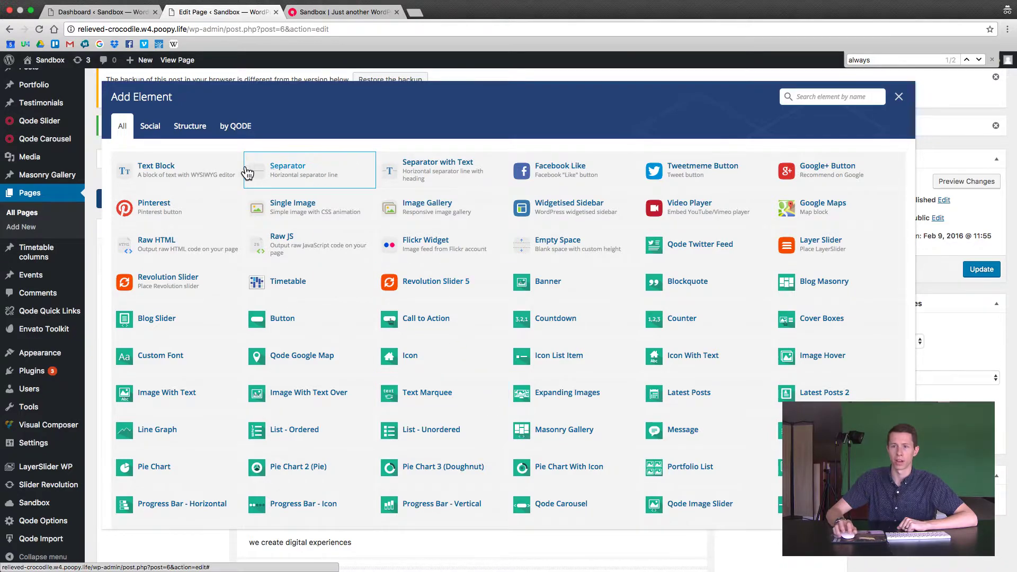
text(em)
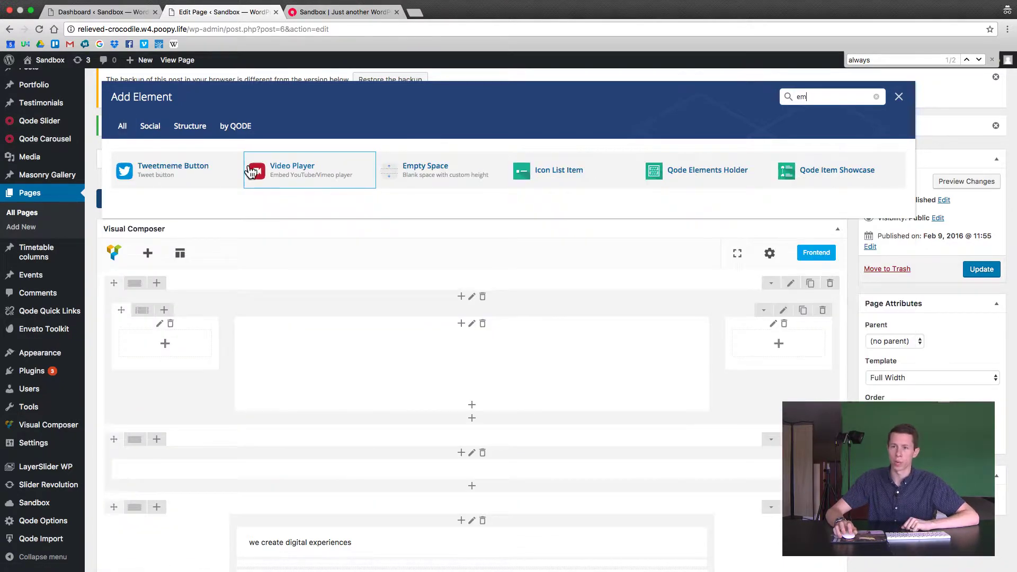
click(408, 174)
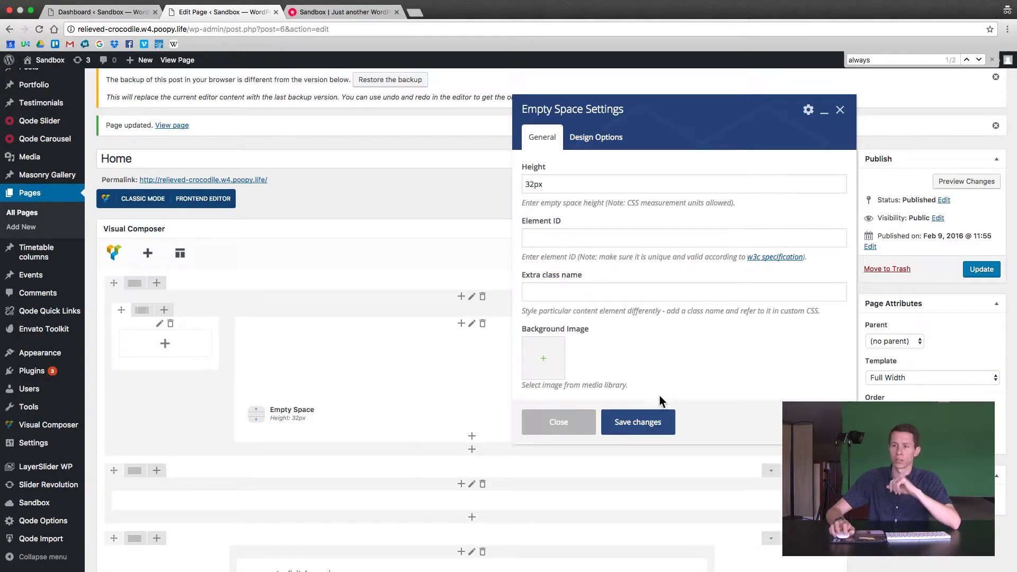
click(657, 424)
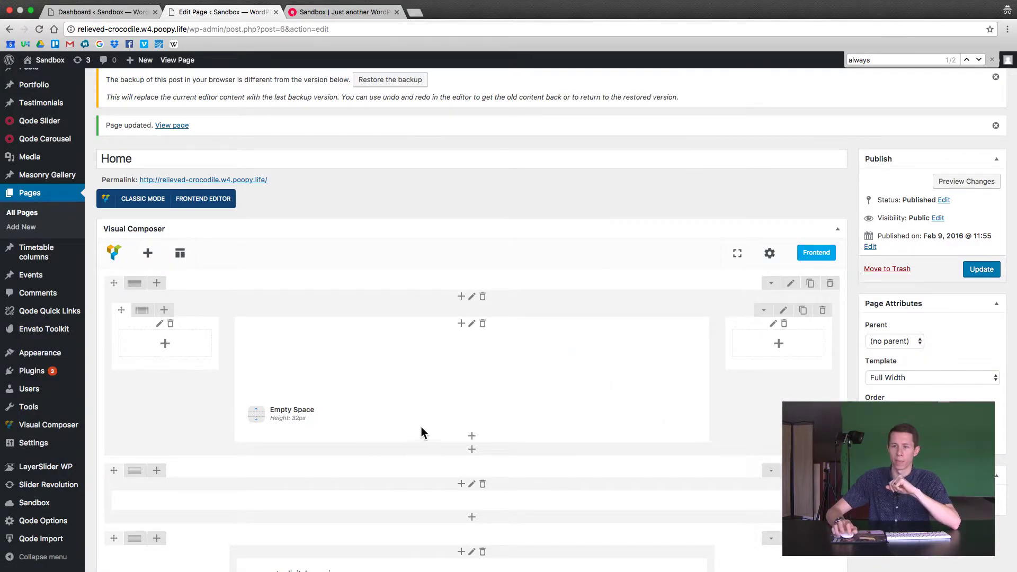
mouse_move(435, 378)
mouse_down()
mouse_move(436, 346)
mouse_move(434, 398)
mouse_up()
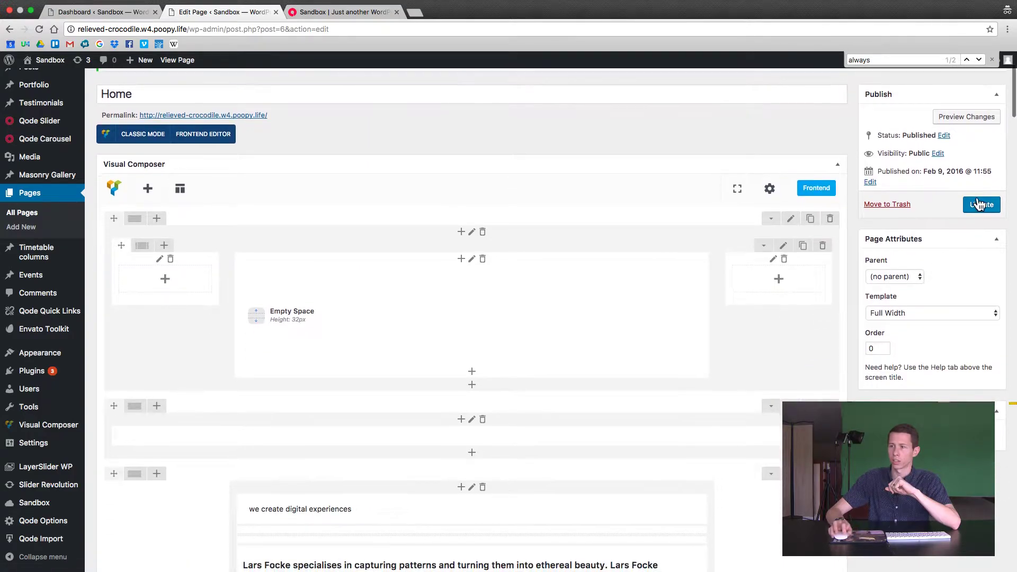
click(980, 204)
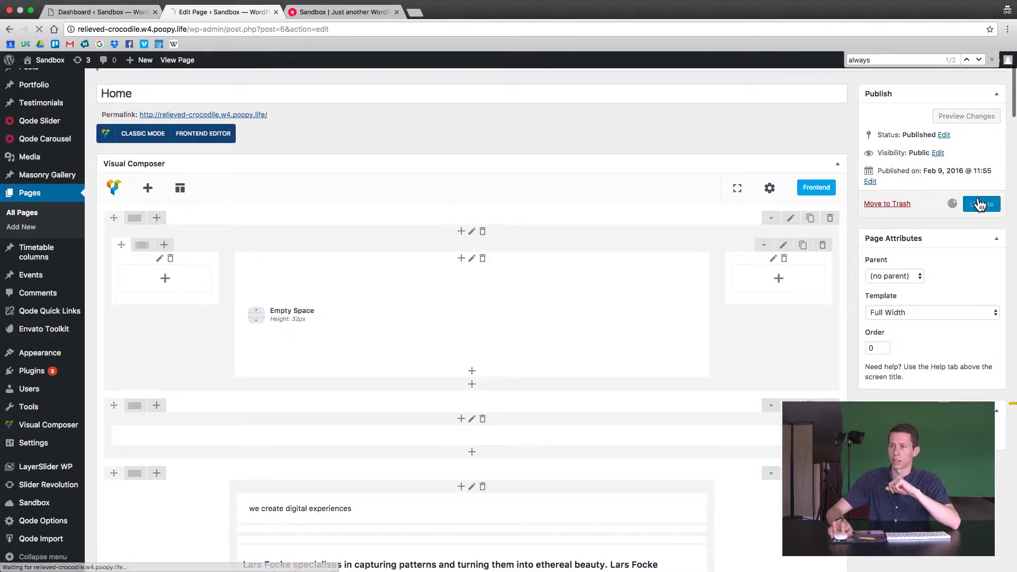
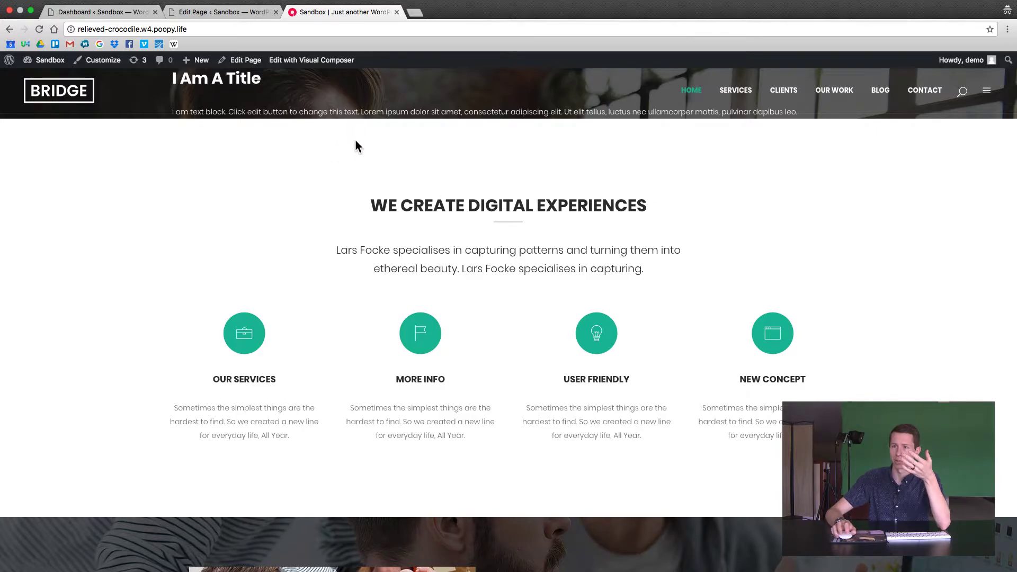
Return to the page editor and add an Empty Space with a height of 100px below the inner row in the top row
click(229, 16)
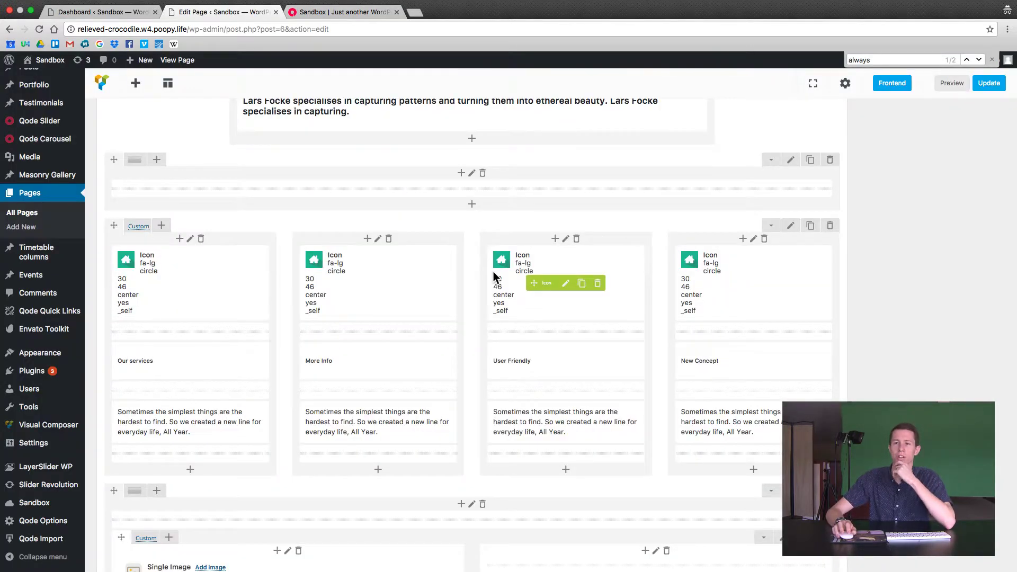
scroll(424, 286, up, 5)
scroll(411, 292, up, 4)
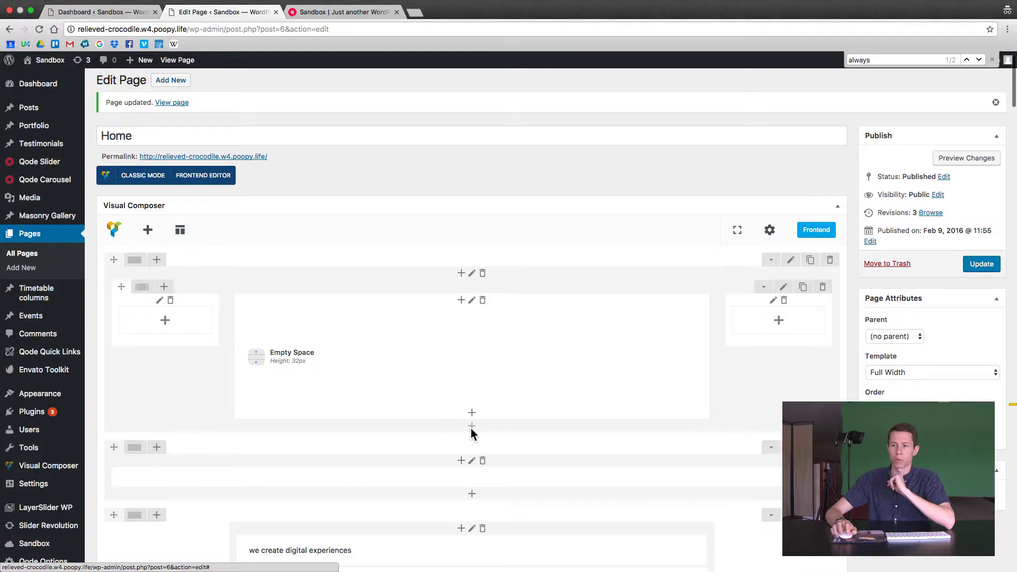
click(472, 427)
text(em)
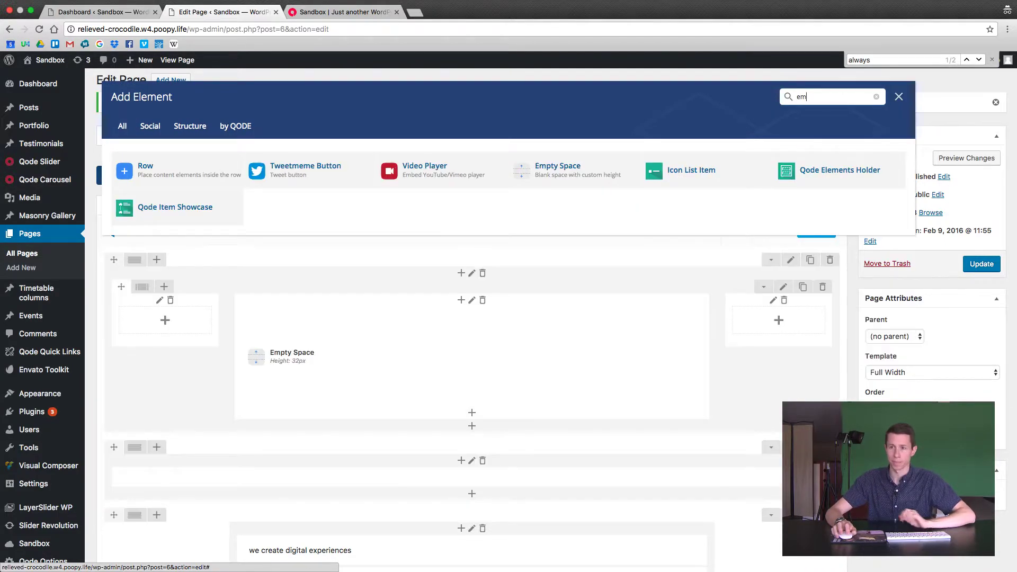
click(590, 177)
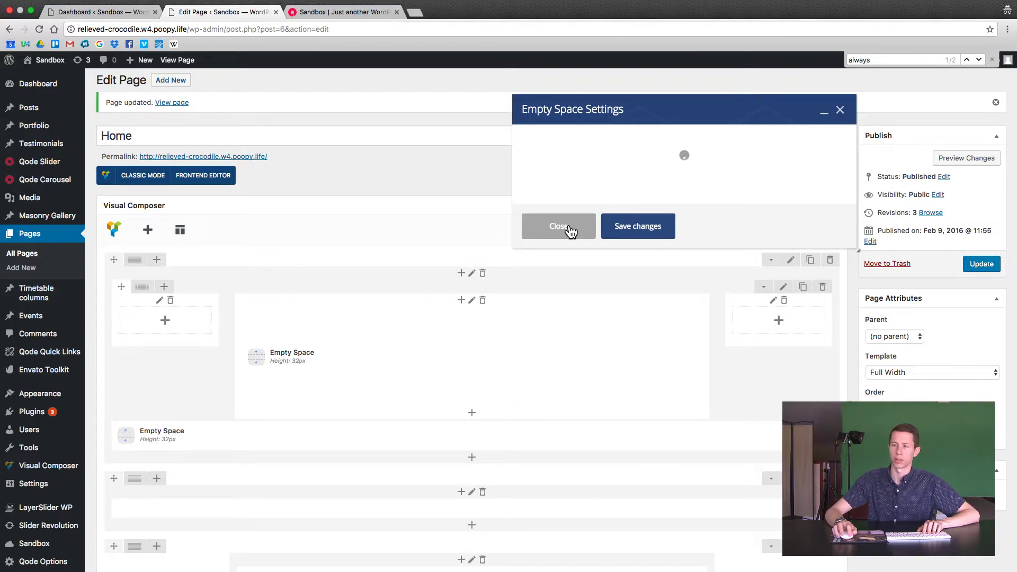
double_click(567, 185)
text(100px)
click(635, 428)
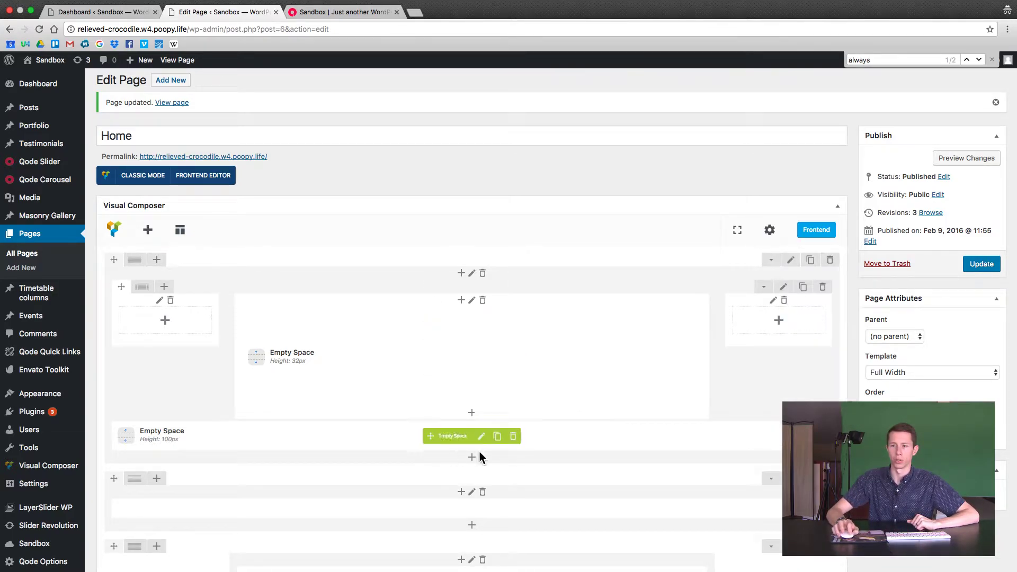
Place a duplicate of the 100px Empty Space above the inner row and set its height to 300px
click(497, 438)
drag(432, 436, 433, 292)
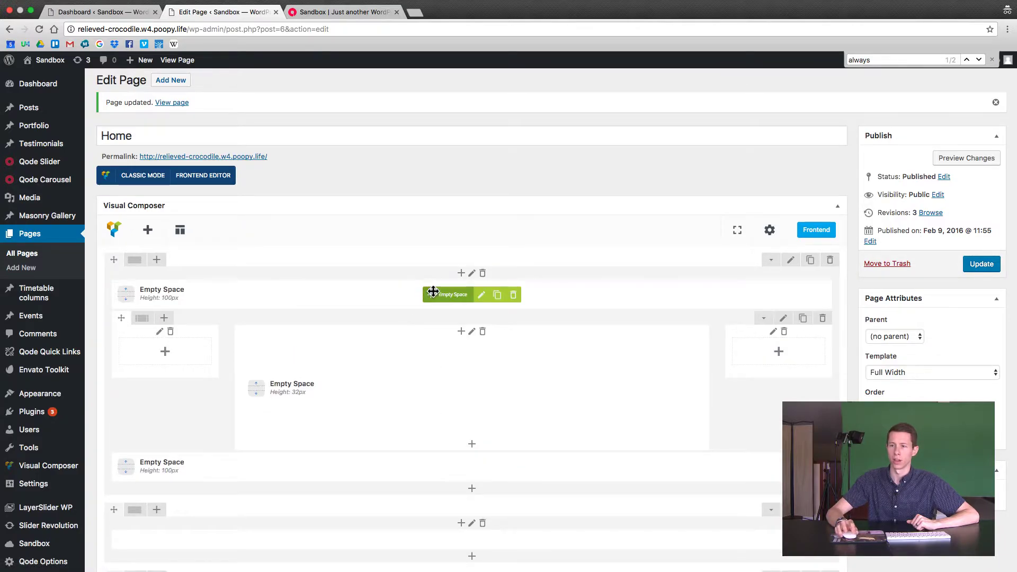
click(481, 295)
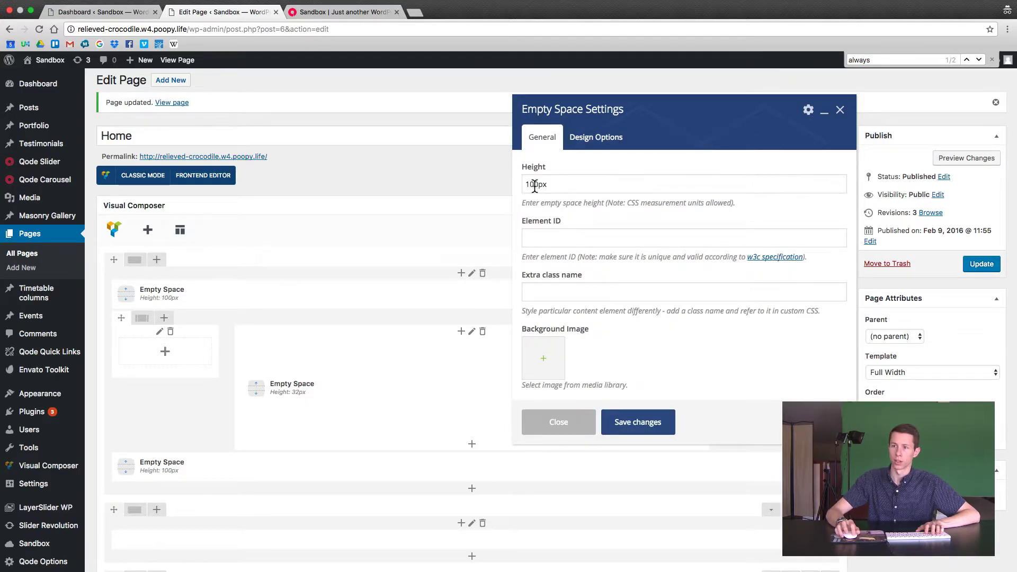
click(528, 185)
text(3)
click(649, 422)
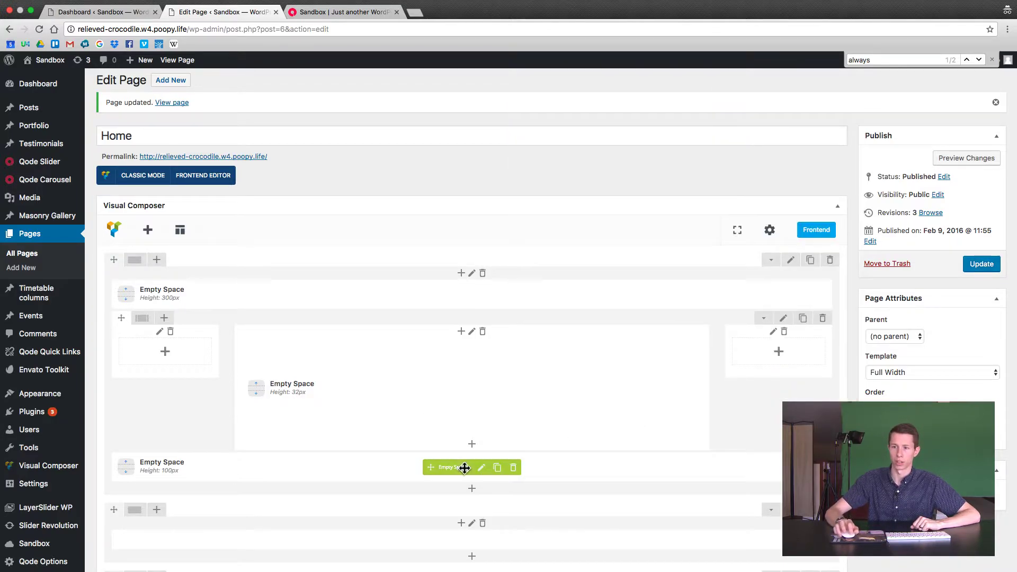
Set the height of the Empty Space below the inner row to 200px and save it
click(480, 470)
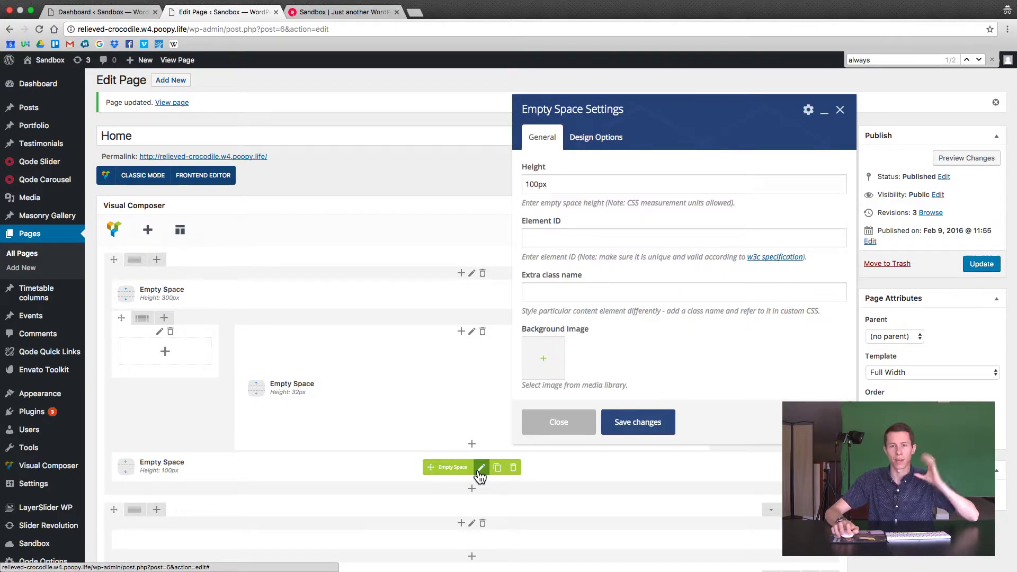
click(530, 183)
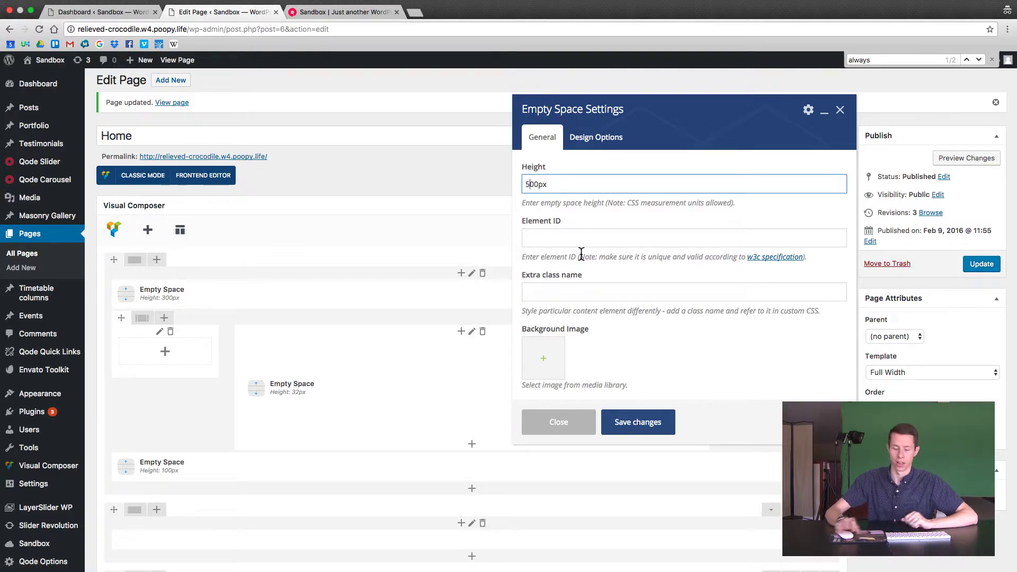
click(655, 421)
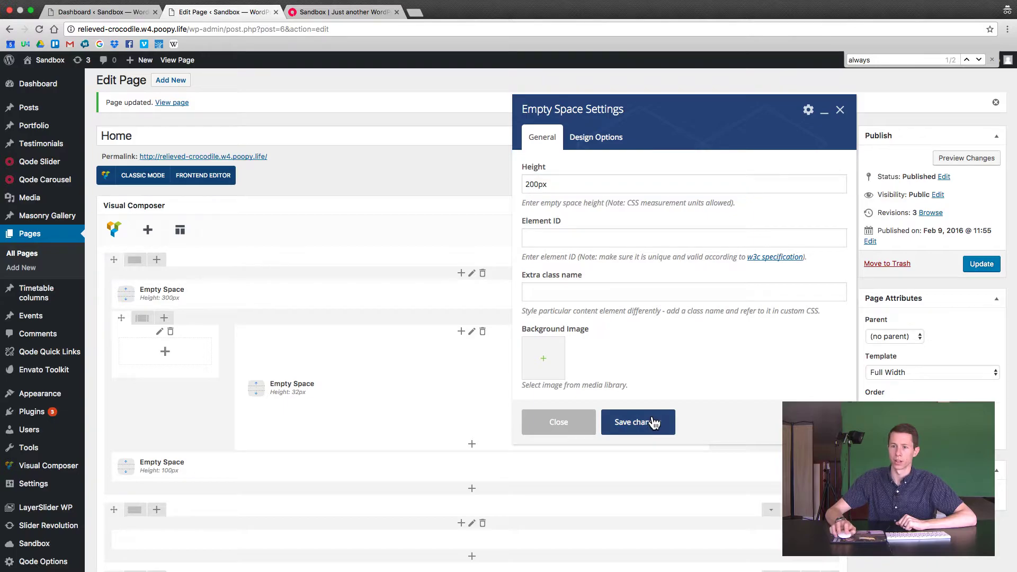
Update the Home page and reload the live homepage in its own browser tab to show the new spacing
click(975, 264)
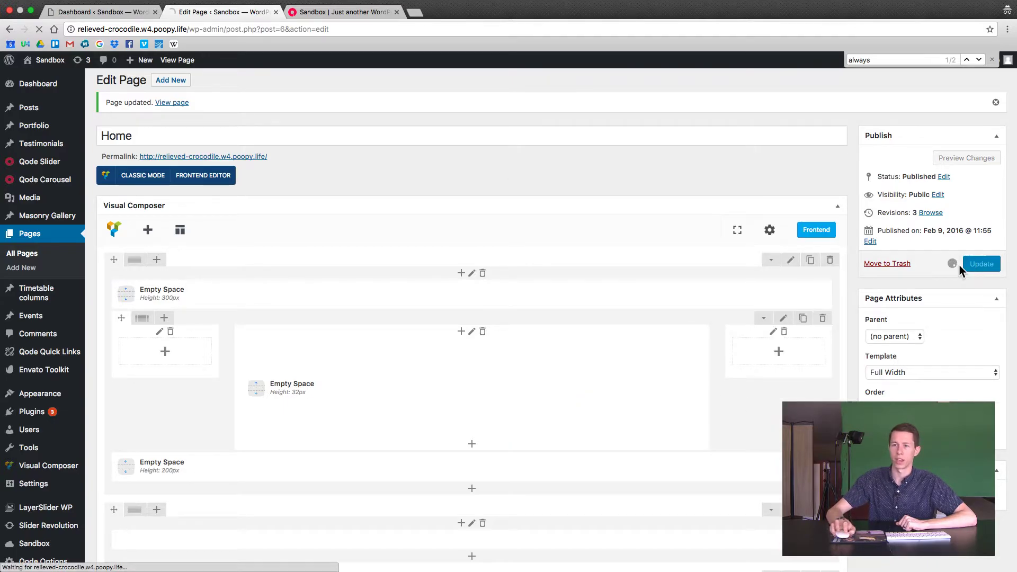
click(336, 14)
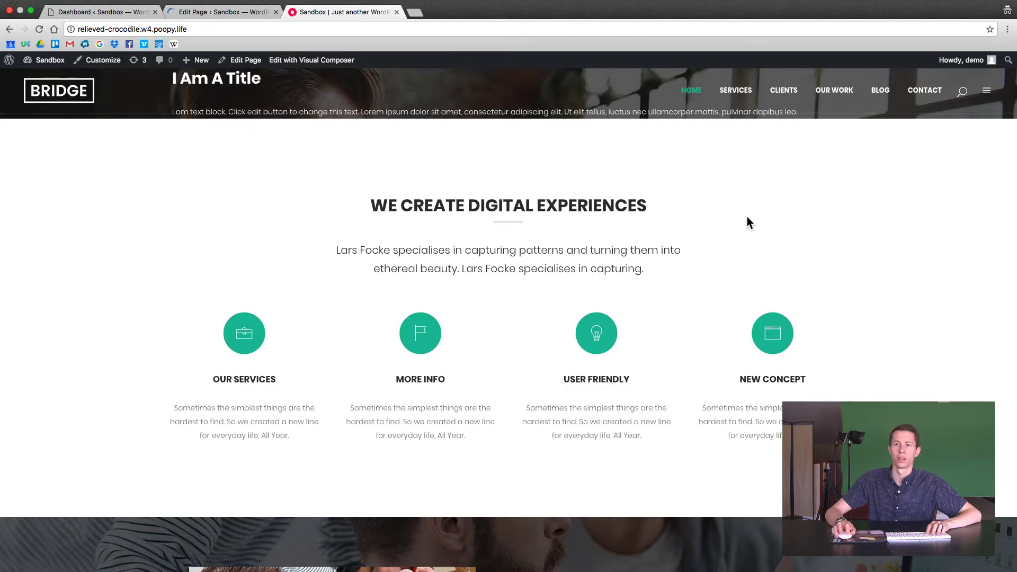
key(super+r)
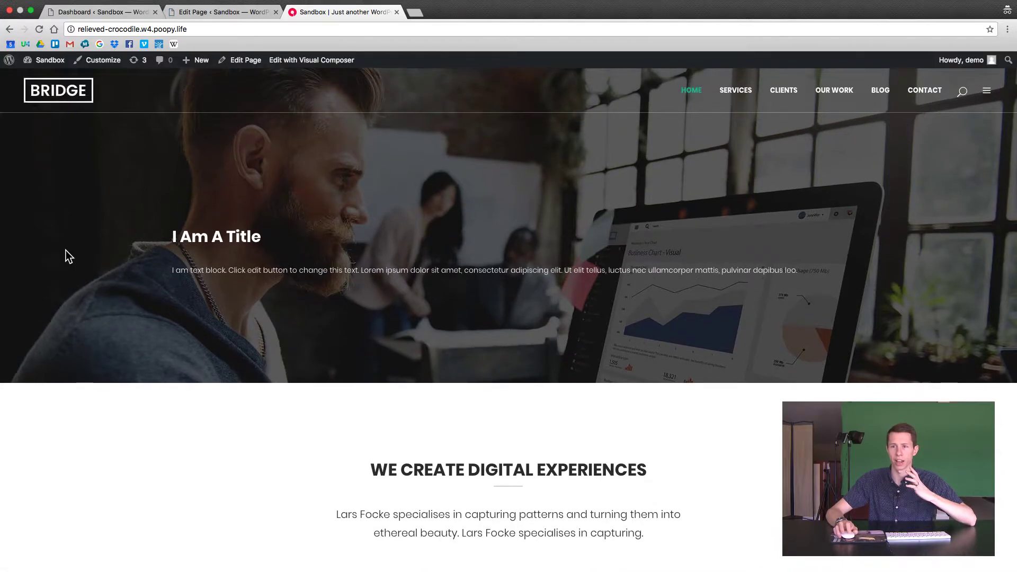
Examine the parallax effect and spacing of the title row against the sections below it on the live homepage
scroll(66, 250, down, 2)
scroll(66, 250, up, 2)
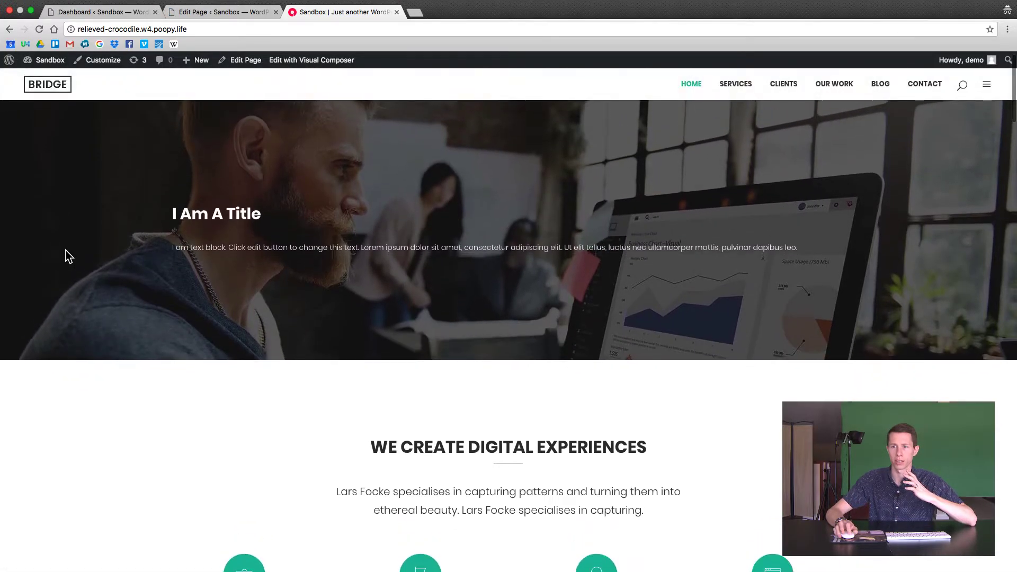
scroll(66, 250, down, 3)
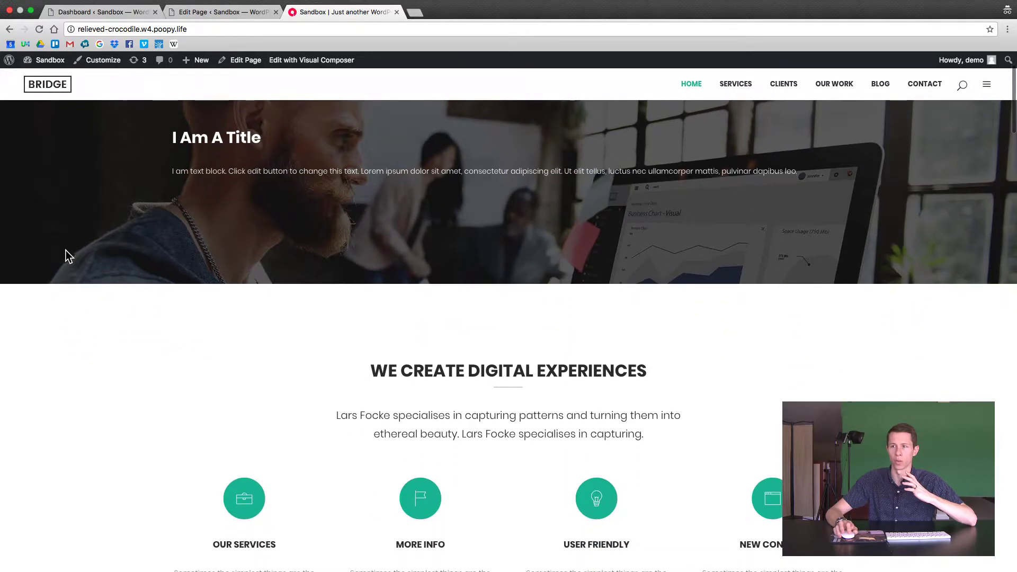
scroll(66, 250, down, 3)
scroll(65, 251, up, 4)
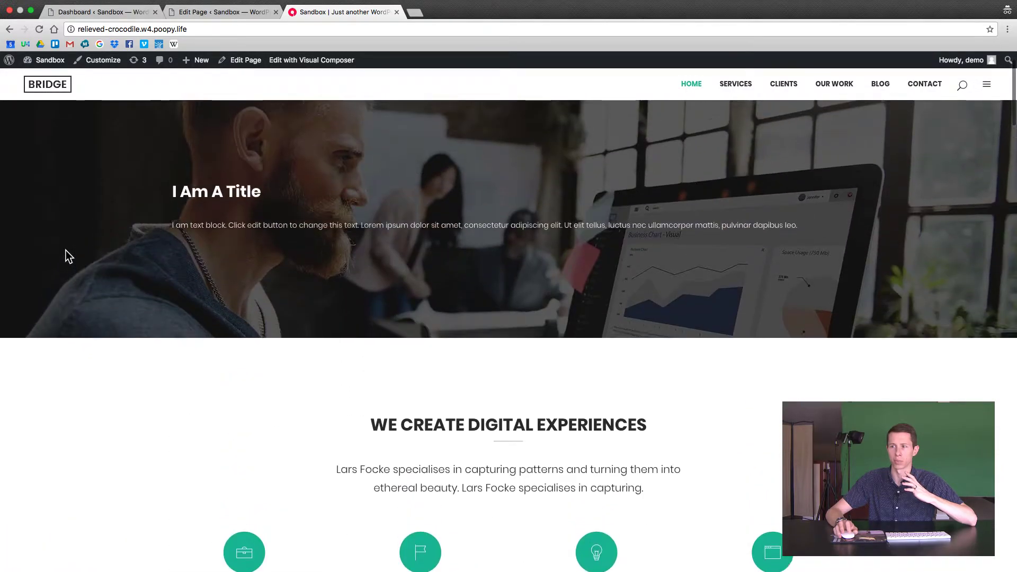
scroll(66, 251, down, 12)
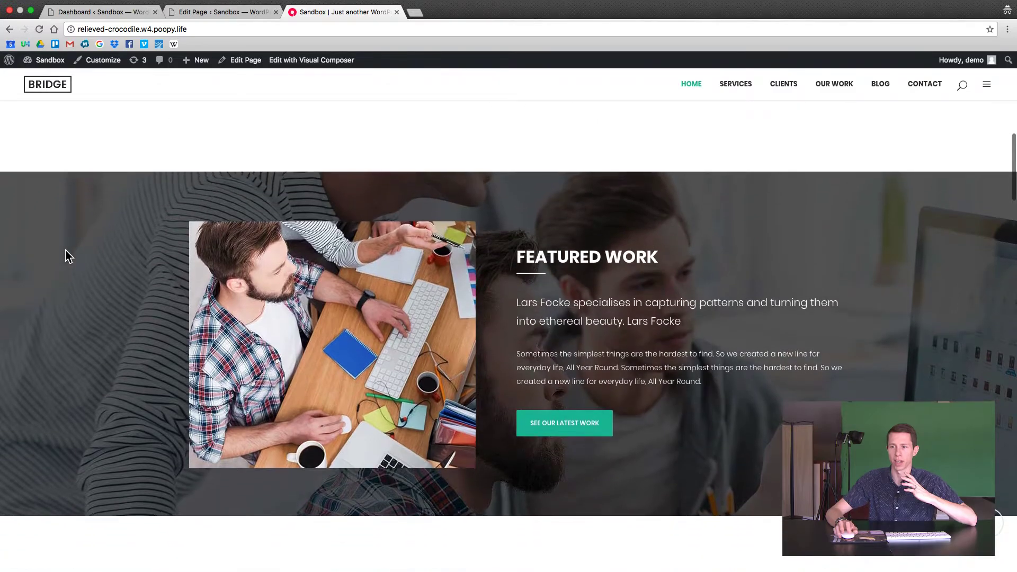
scroll(72, 263, up, 12)
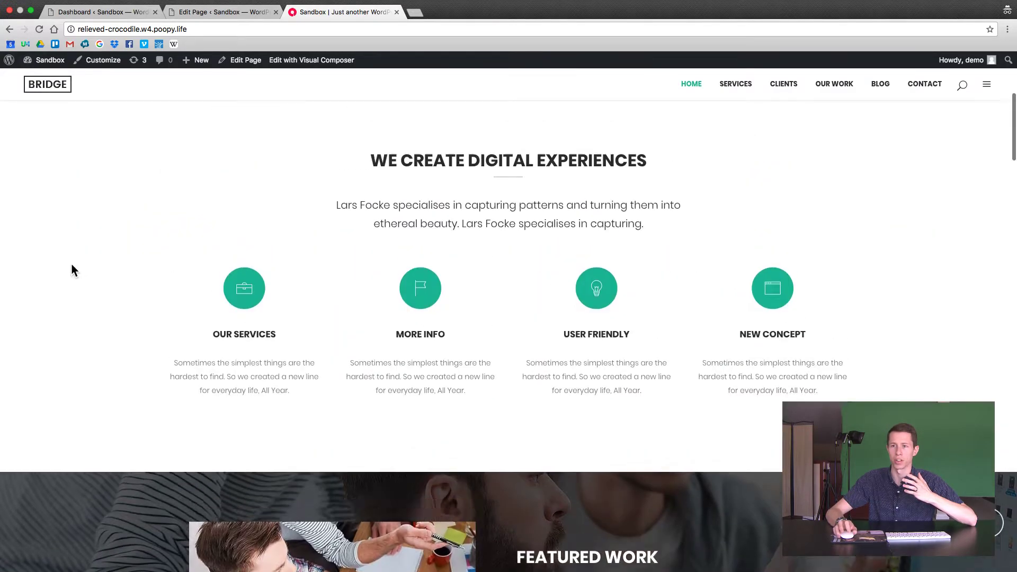
scroll(72, 264, up, 2)
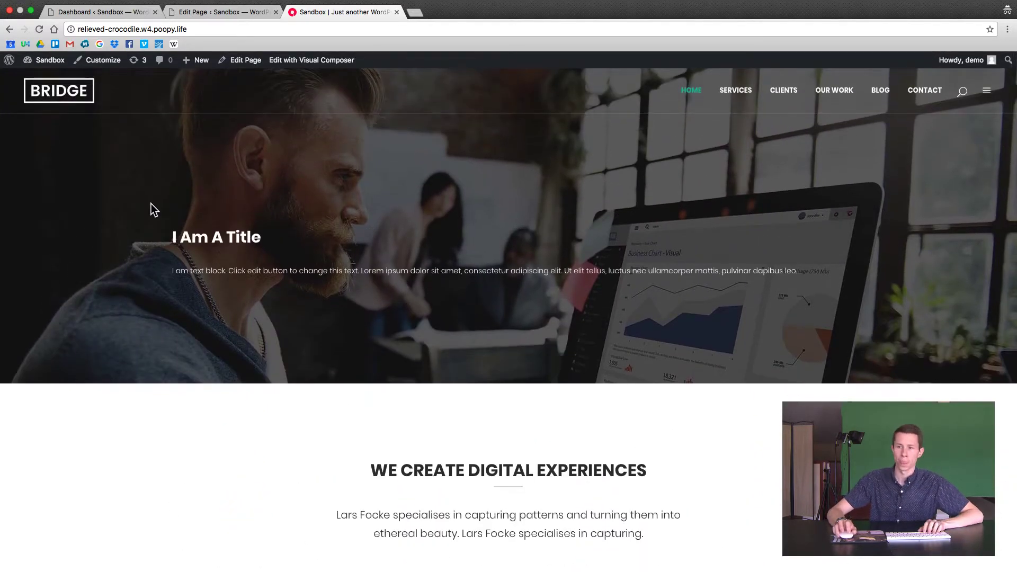
Return to the page editor and check the general and design settings of the middle column in the inner row
click(200, 12)
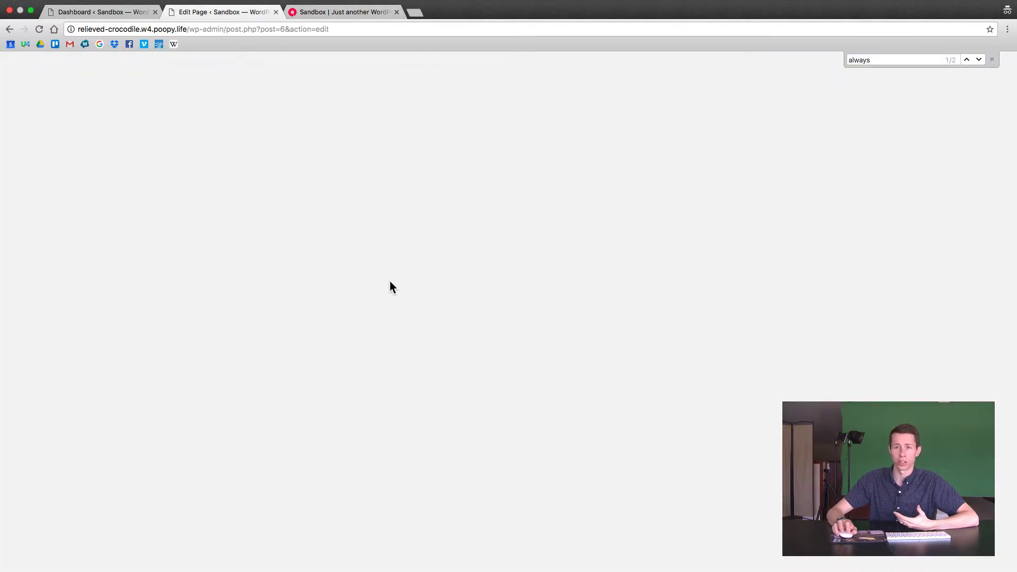
scroll(418, 287, up, 5)
scroll(417, 287, up, 5)
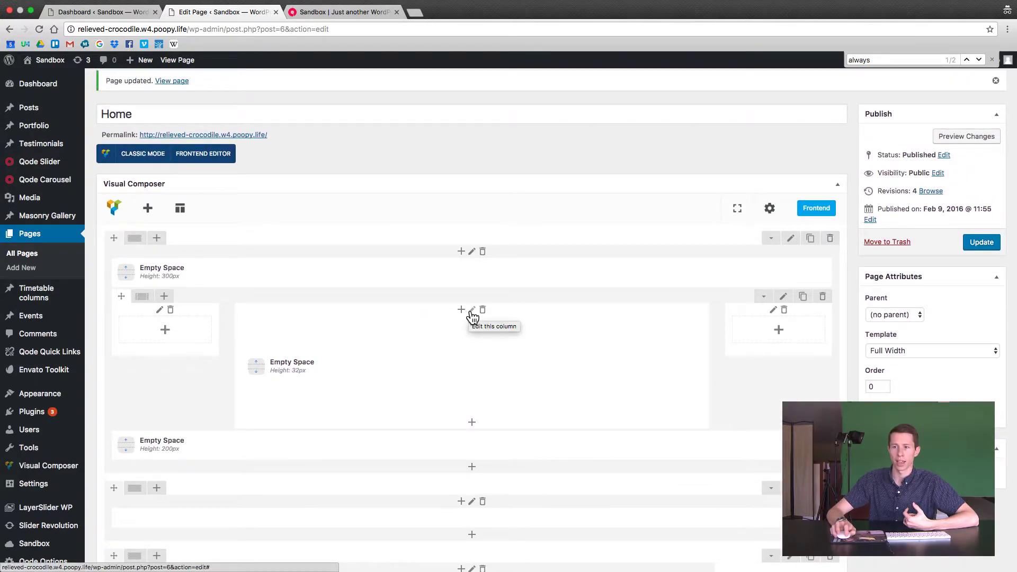
click(472, 311)
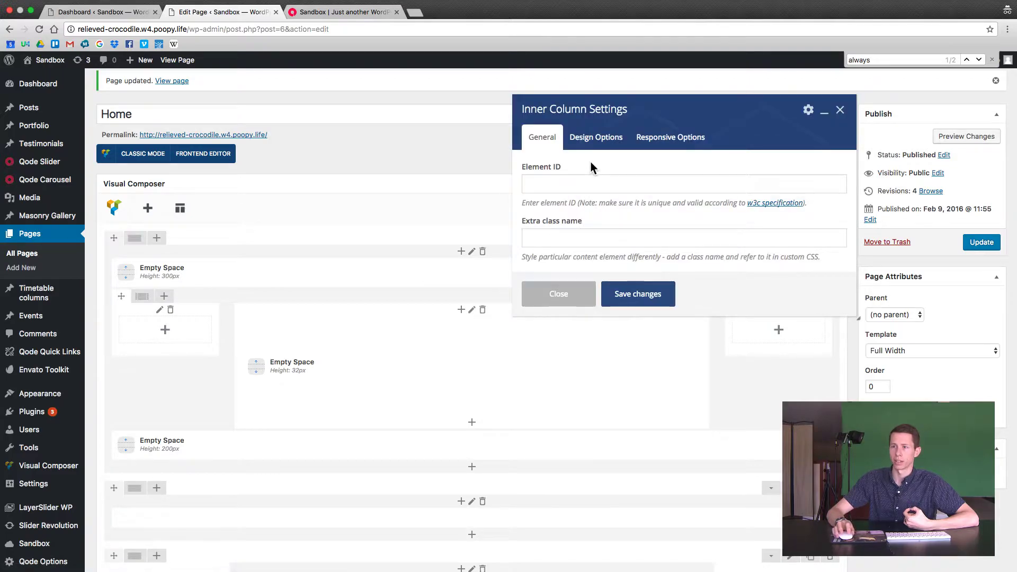
click(600, 136)
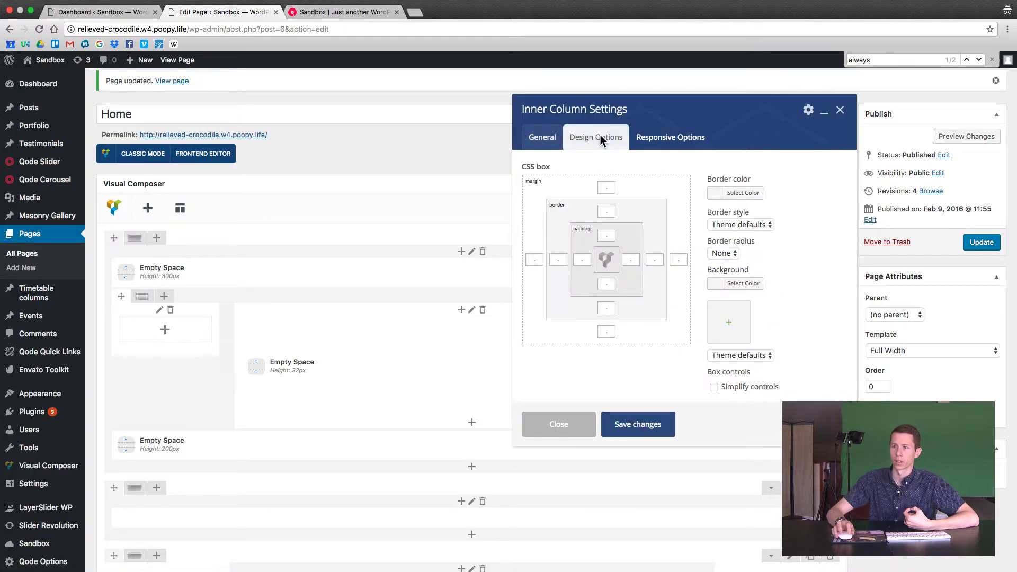
click(557, 137)
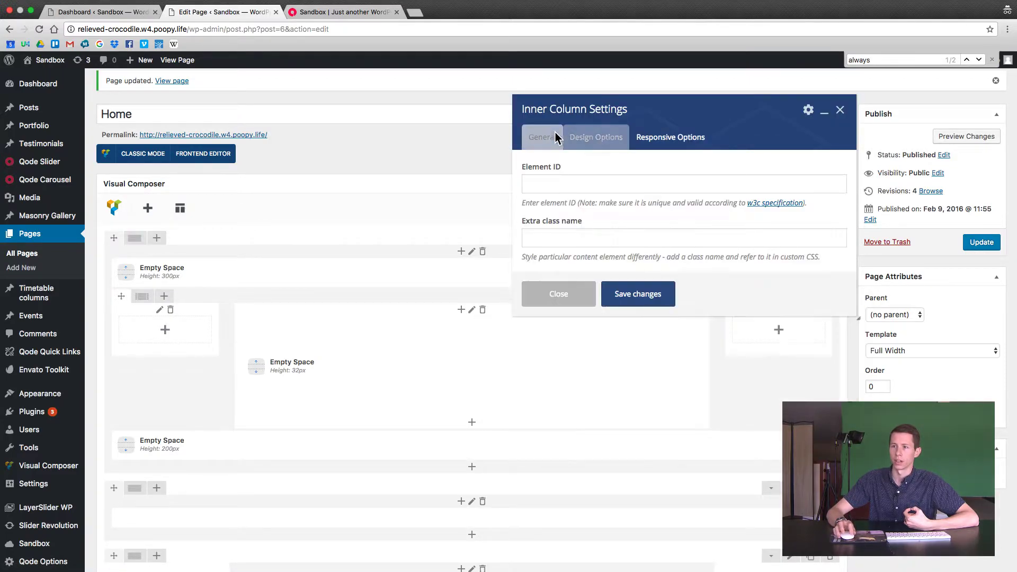
click(564, 294)
Set the CSS Animation of the top row's inner row to Elements Shows From Fade and save the row settings
click(784, 298)
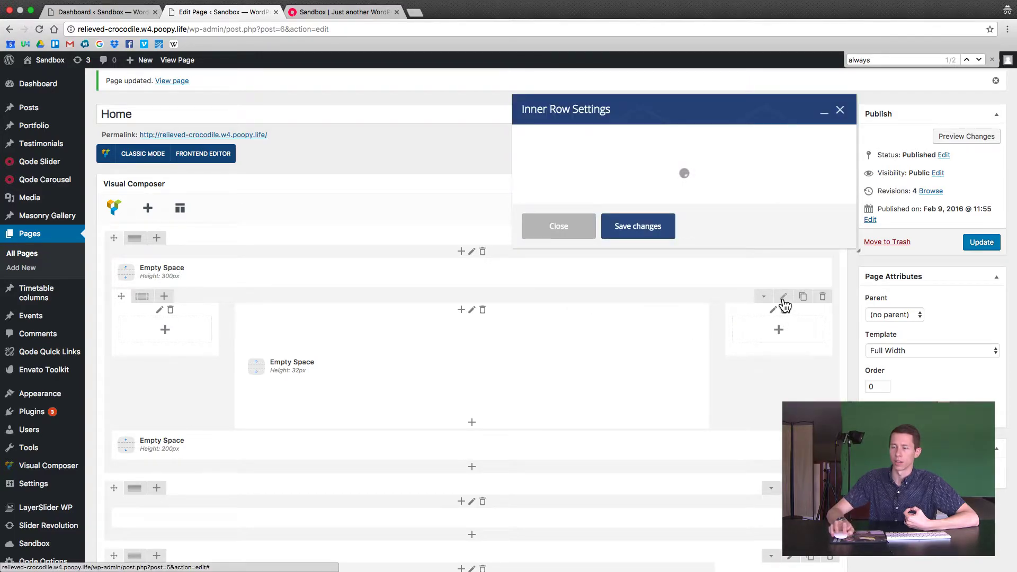
scroll(630, 297, down, 6)
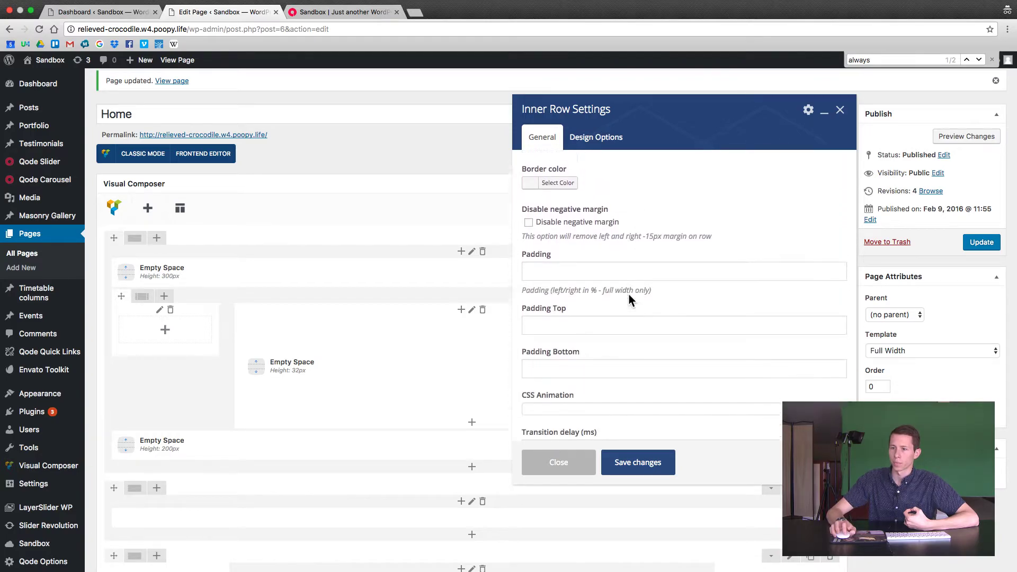
scroll(629, 294, down, 5)
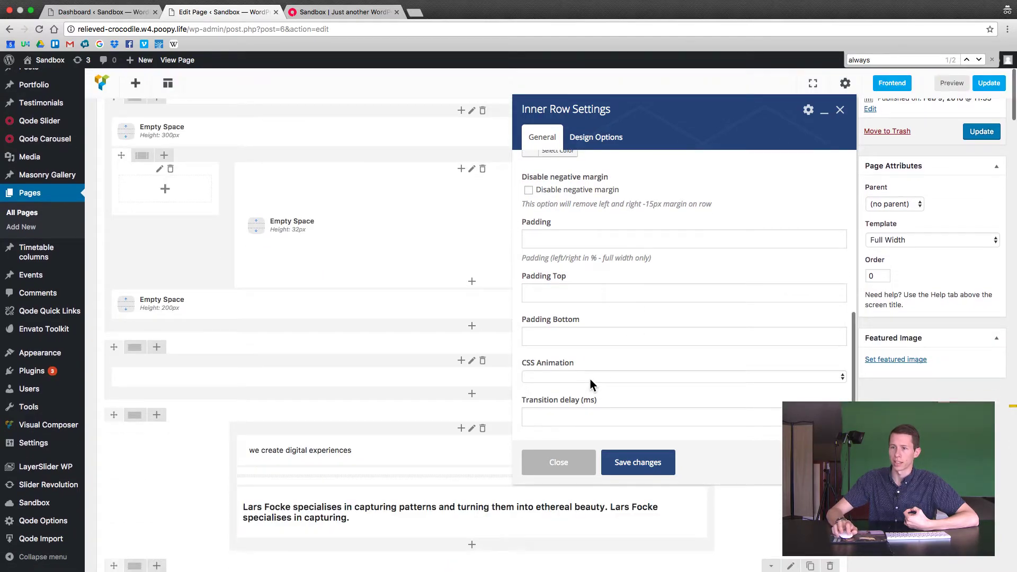
click(584, 377)
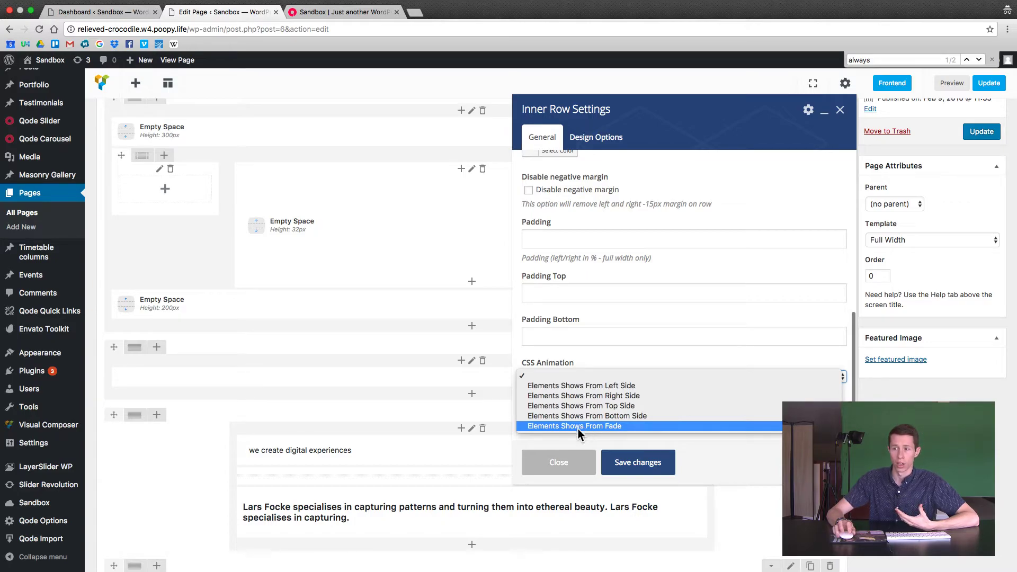
click(565, 470)
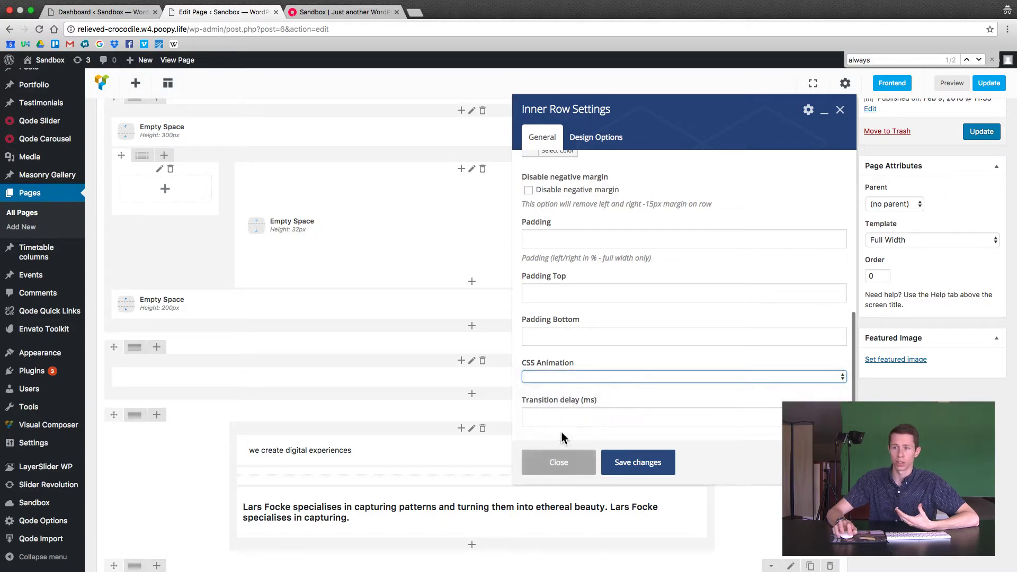
click(564, 377)
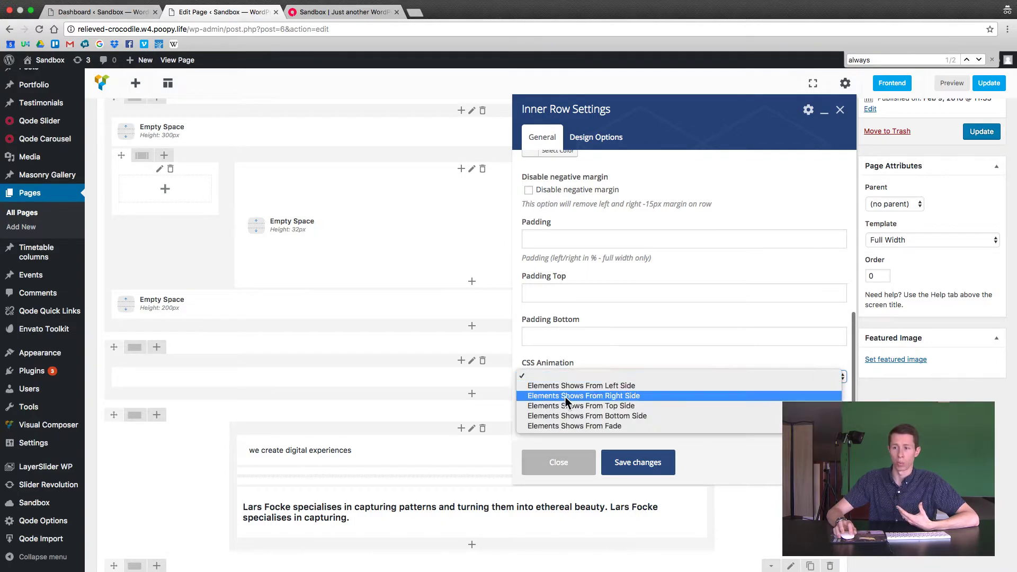
click(572, 427)
click(644, 465)
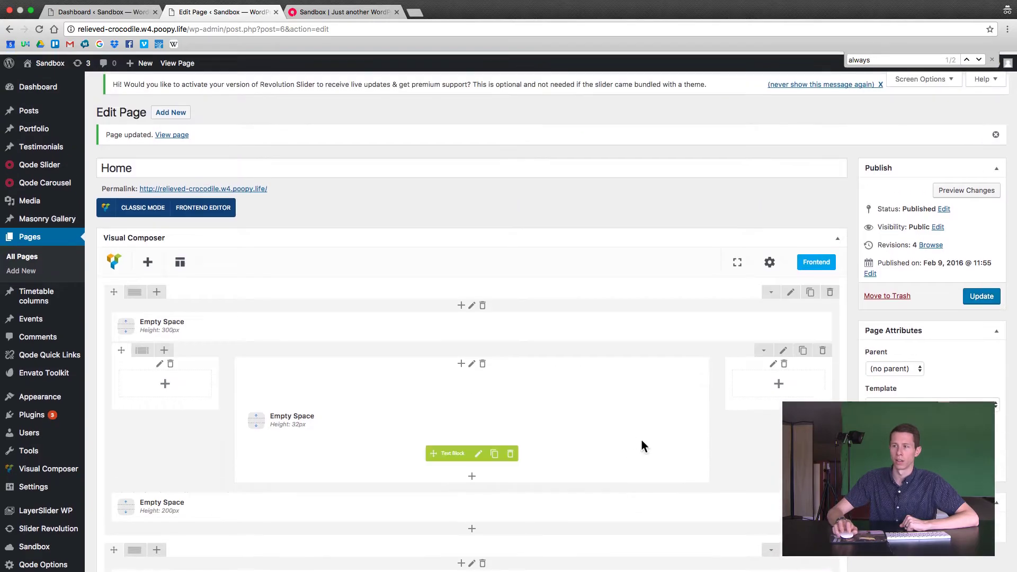
Update the Home page and switch to the live homepage in its own browser tab
click(982, 297)
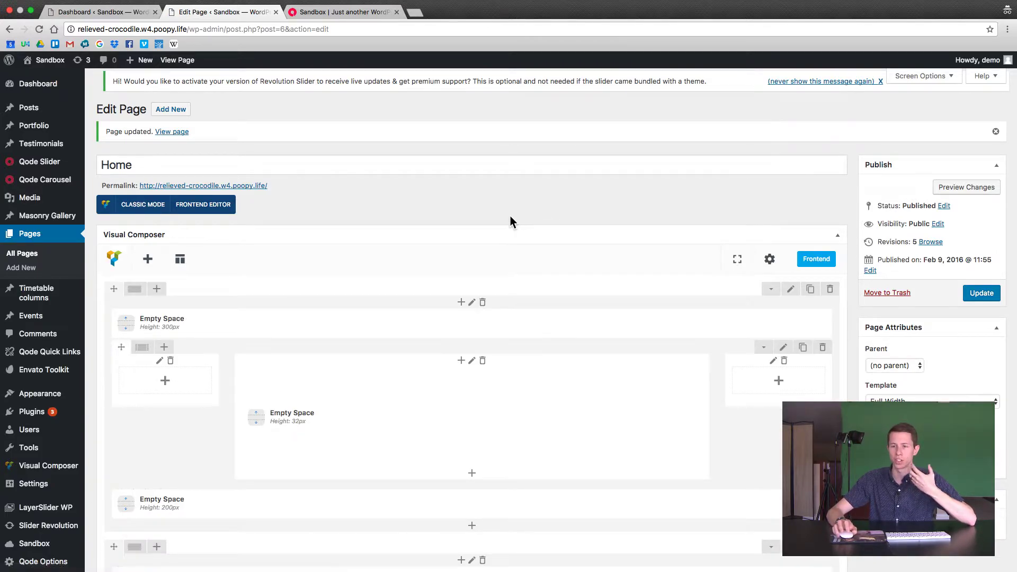
scroll(511, 218, down, 2)
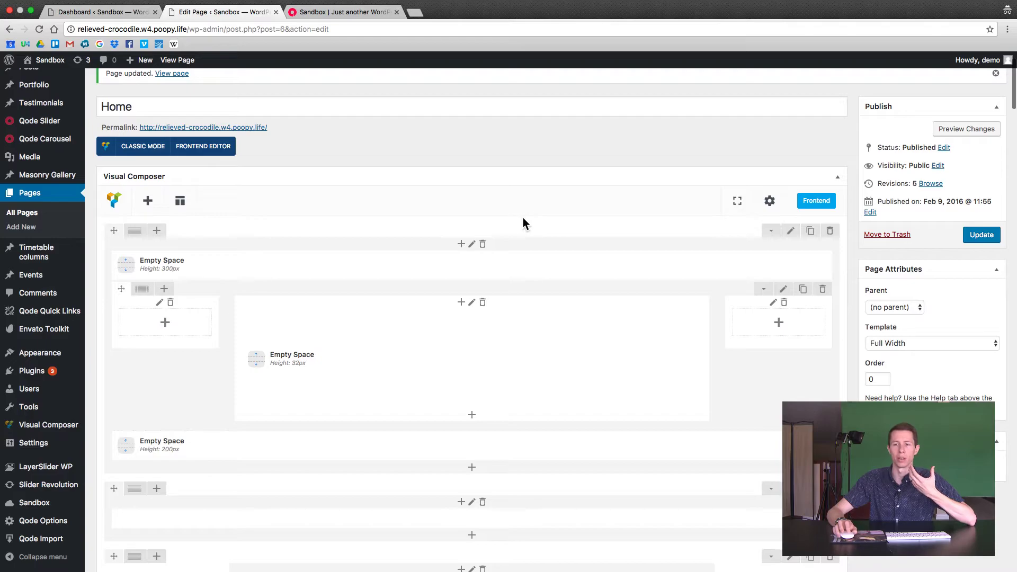
scroll(523, 222, down, 4)
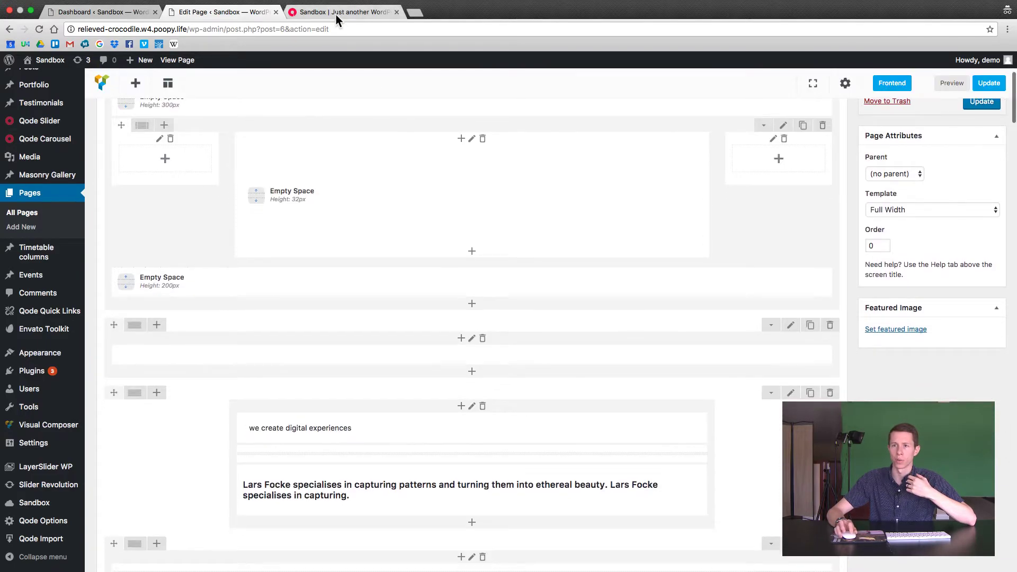
click(336, 11)
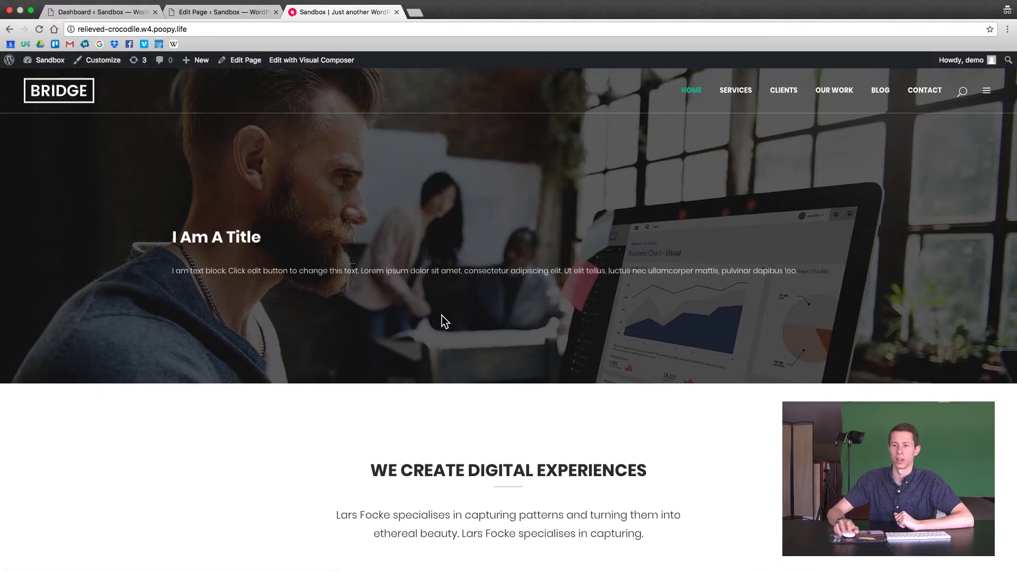
Look over the live homepage from the title row down to the Digital Experiences section
scroll(349, 336, down, 3)
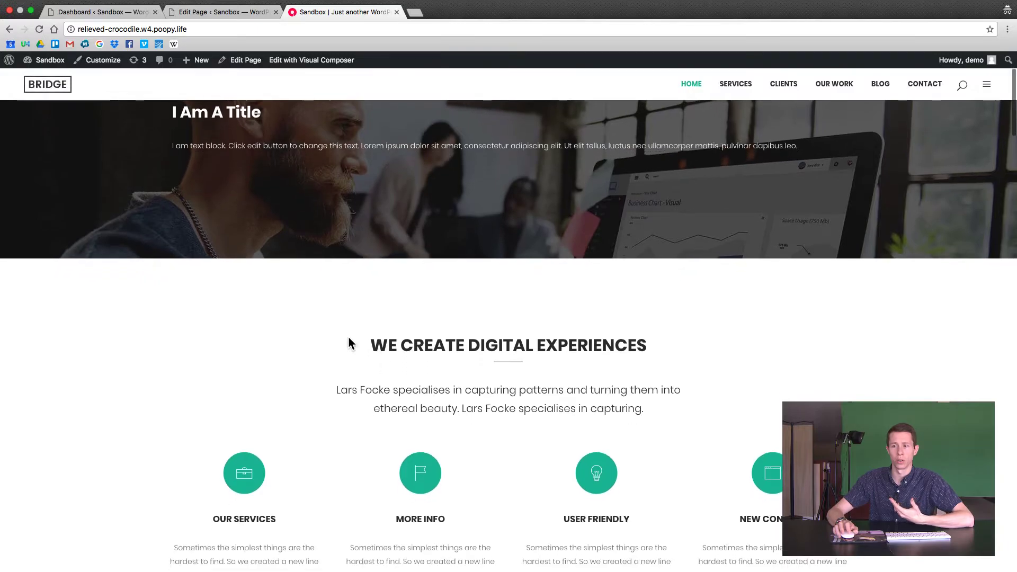
scroll(348, 336, down, 15)
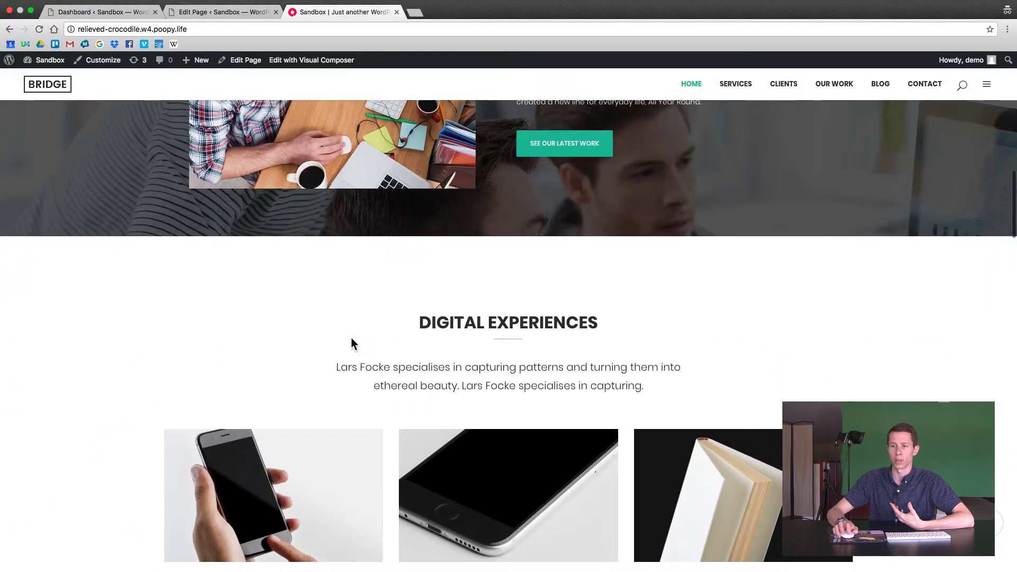
scroll(351, 343, down, 2)
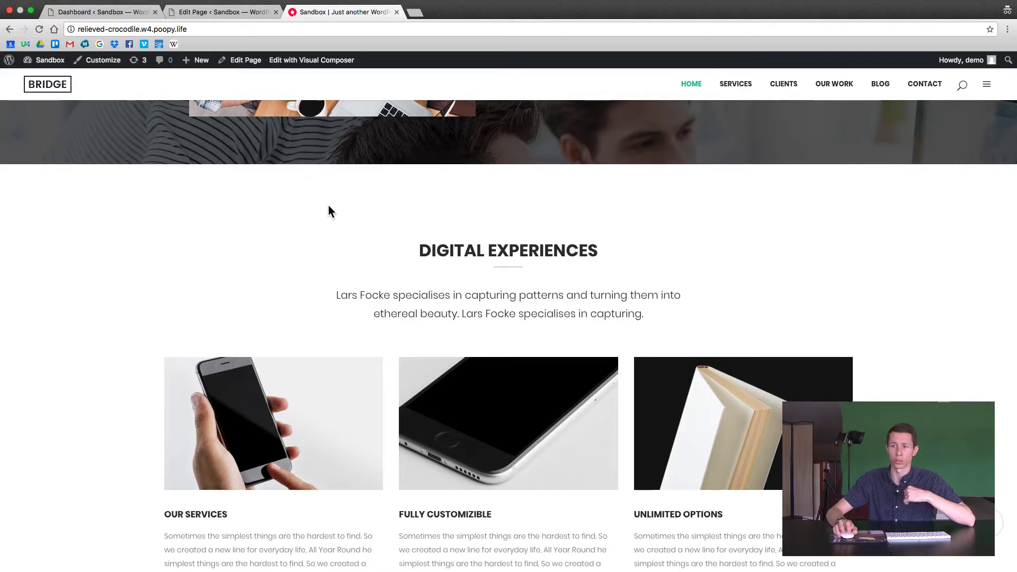
click(220, 18)
click(328, 17)
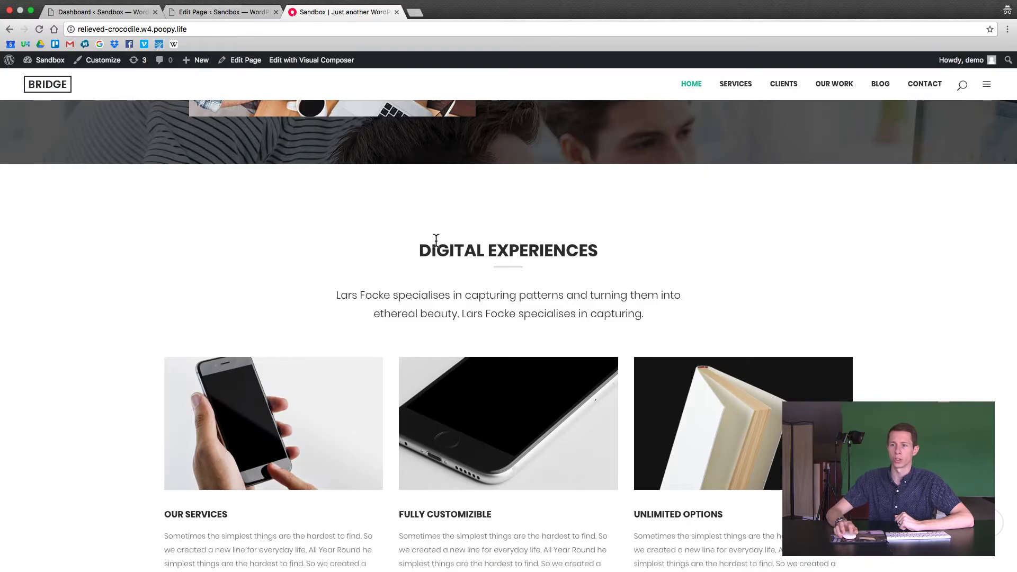
Inspect the live homepage in a 400-pixel-wide responsive view and examine how the title row displays on mobile
scroll(460, 293, up, 10)
right_click(626, 301)
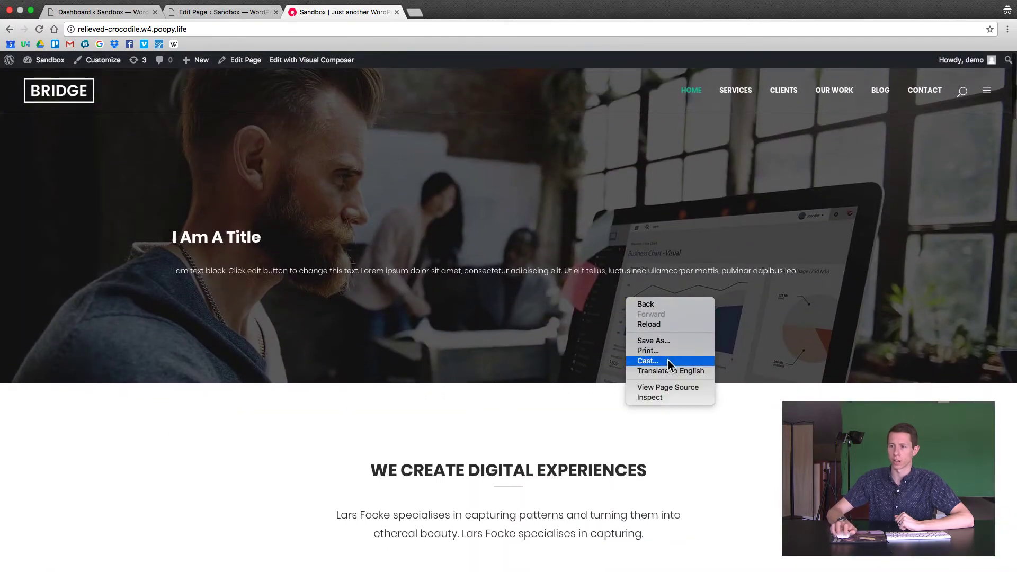
click(672, 399)
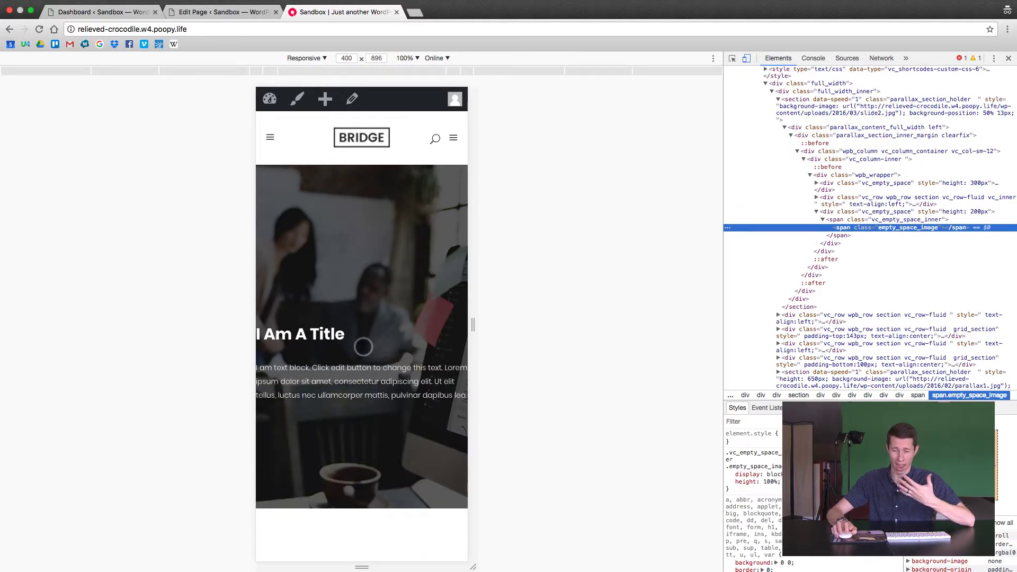
scroll(369, 348, down, 3)
scroll(351, 348, up, 3)
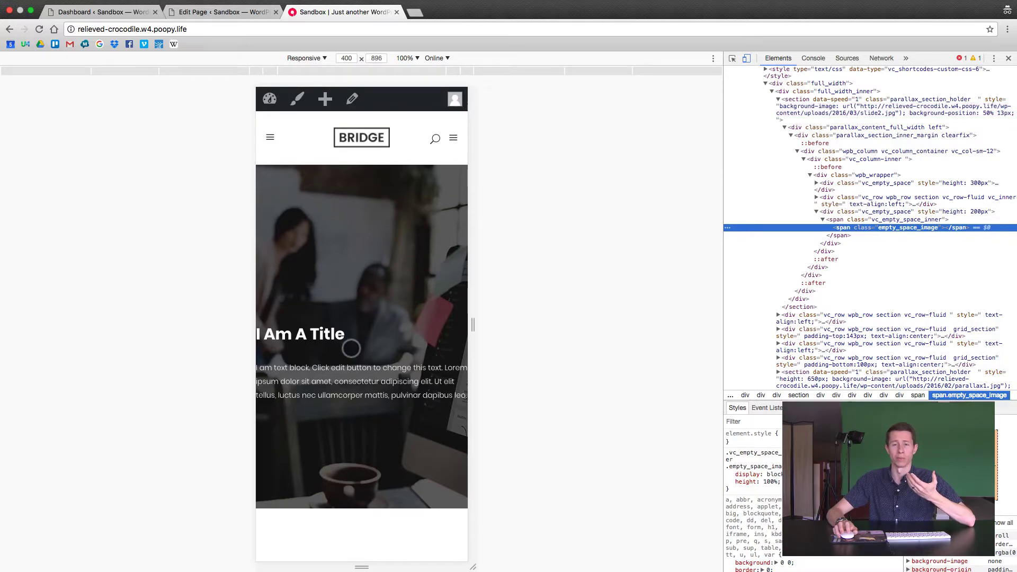
scroll(351, 349, down, 5)
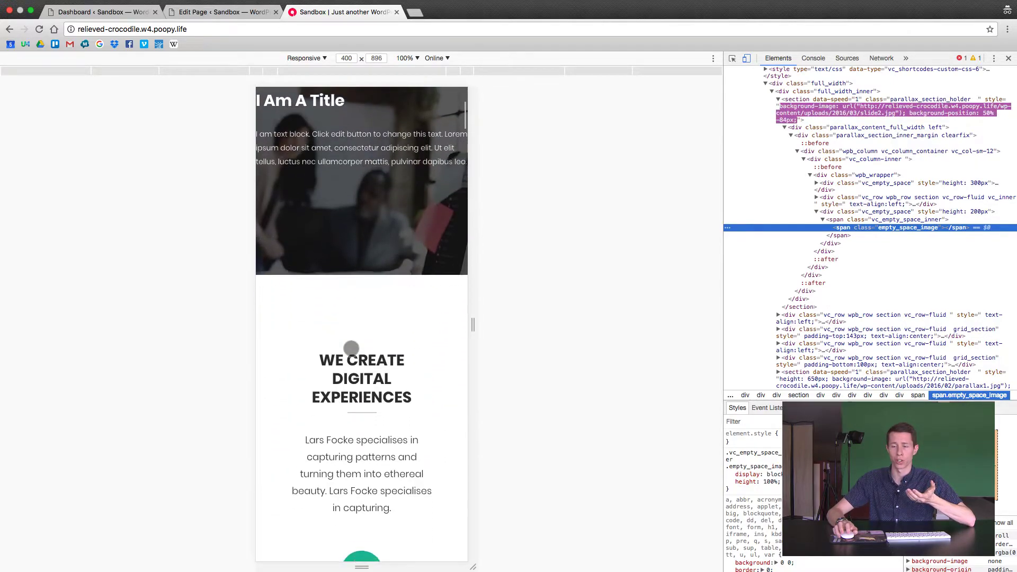
scroll(351, 349, up, 4)
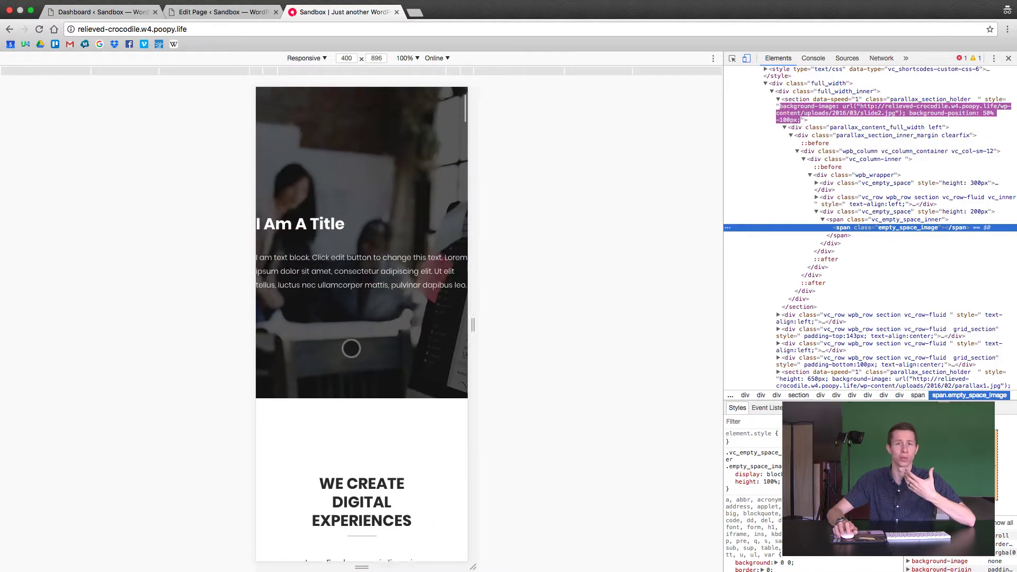
scroll(351, 348, up, 1)
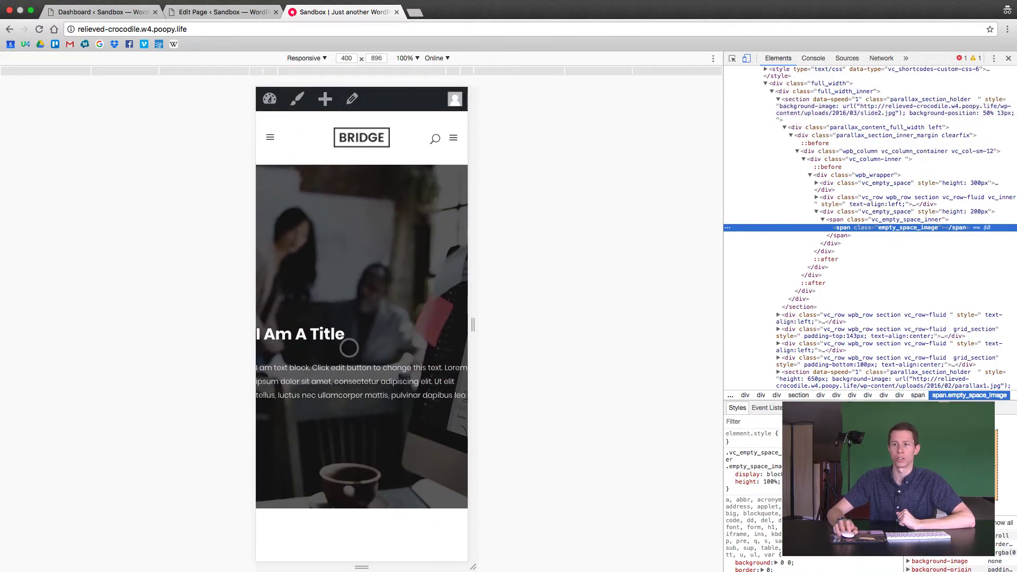
Return to the page editor and check the general settings of the top row's inner row
click(214, 12)
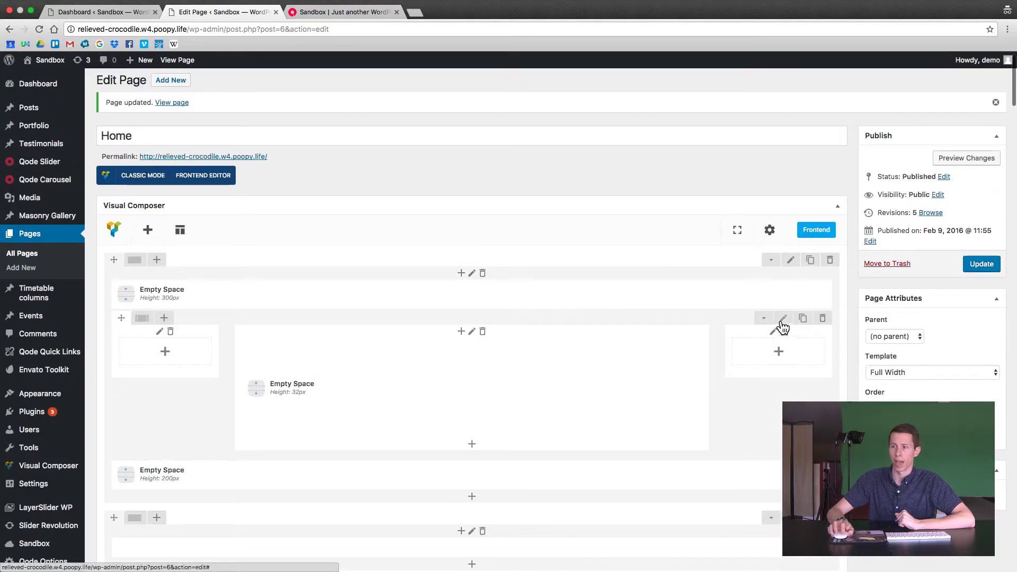
click(786, 319)
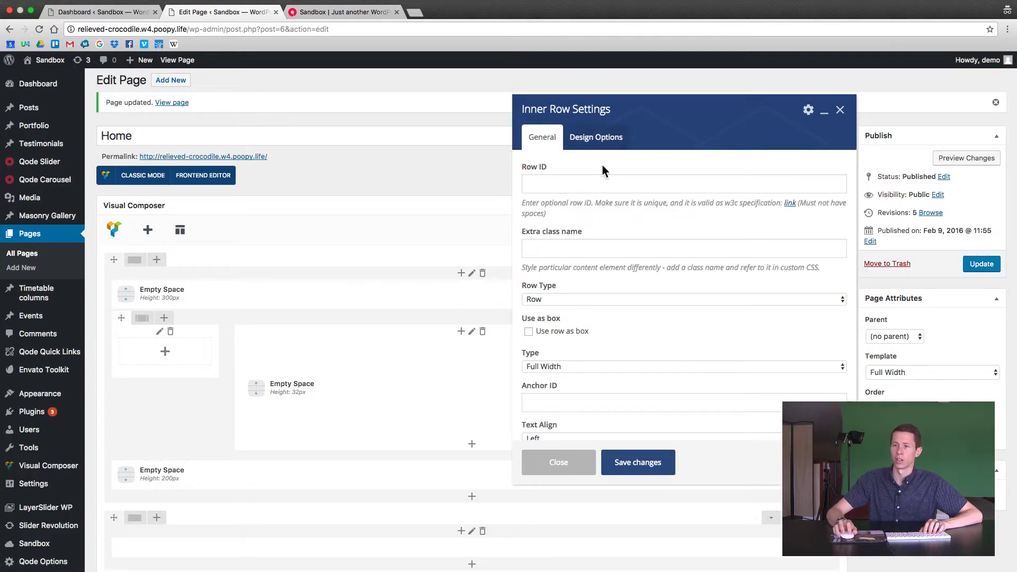
click(565, 466)
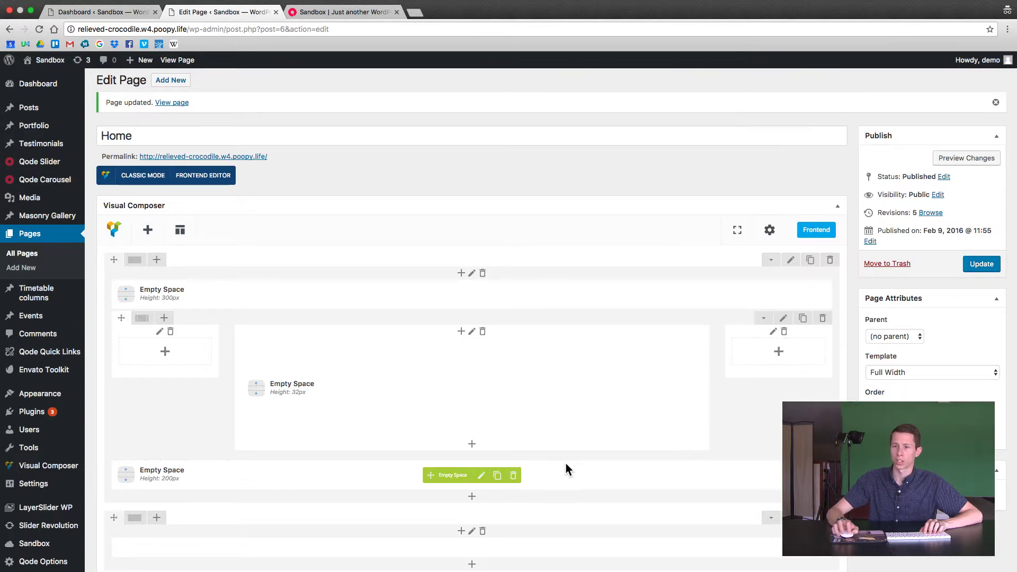
Change the top row's inner row to a single full-width column and give it 50px of left and right padding
click(140, 322)
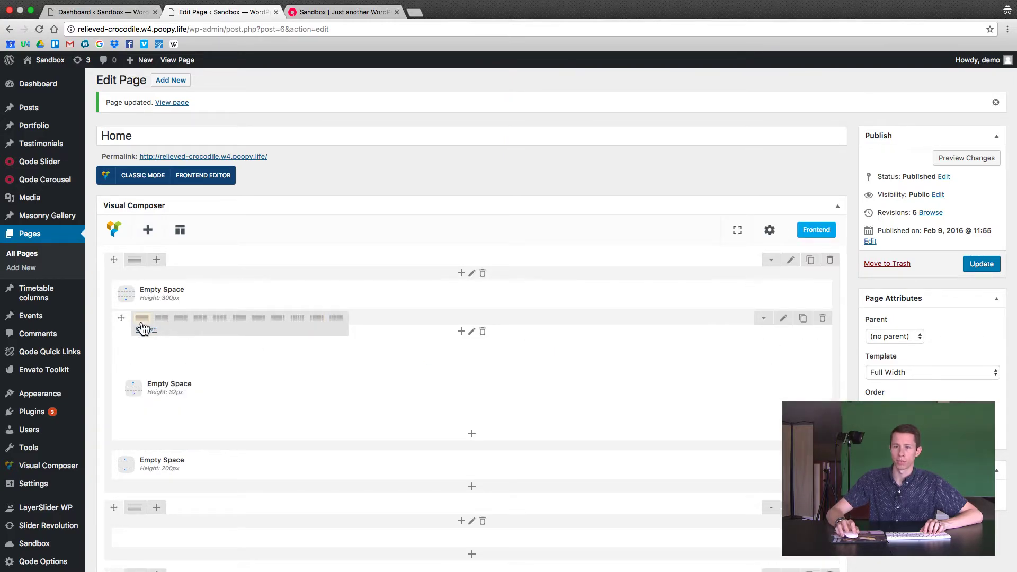
click(783, 320)
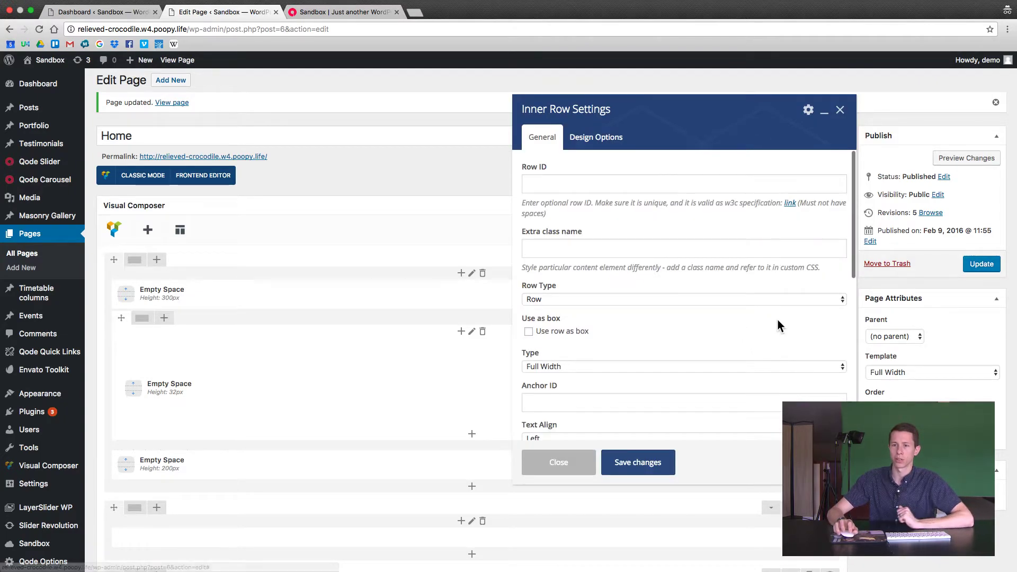
click(603, 145)
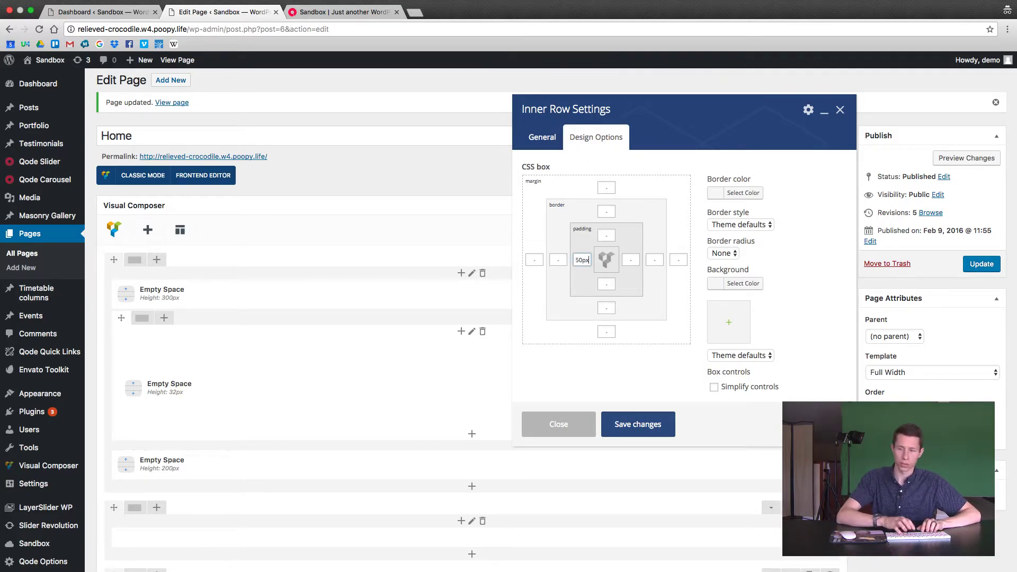
click(633, 259)
text(50px)
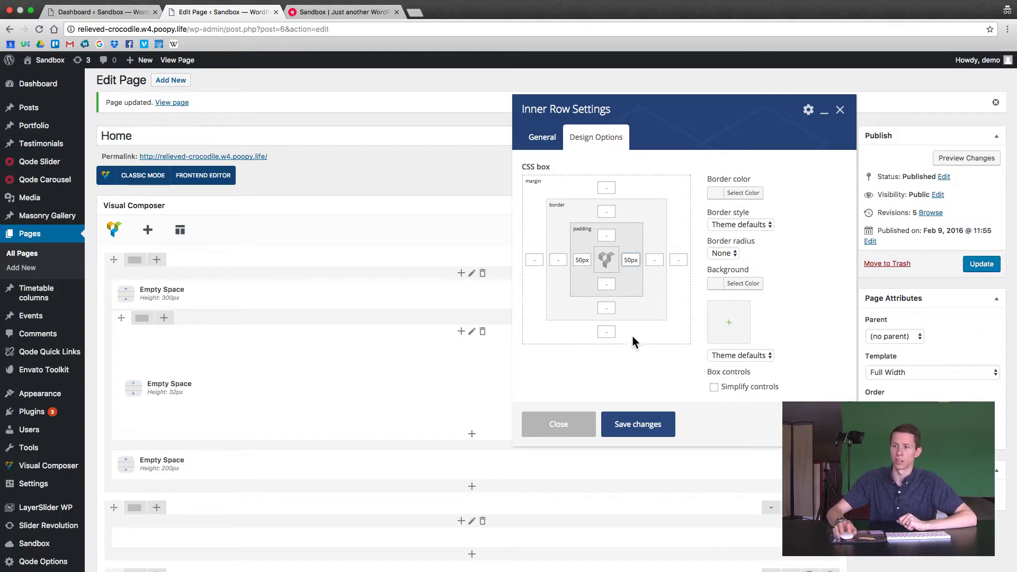
click(645, 420)
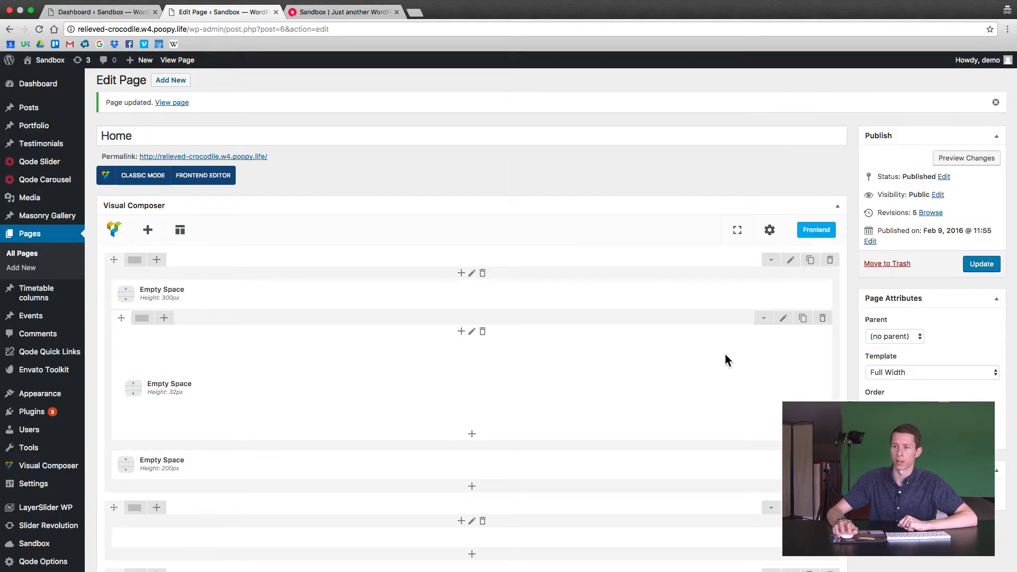
Update the Home page, reload the live homepage in its mobile view and look over the title row's spacing
click(981, 265)
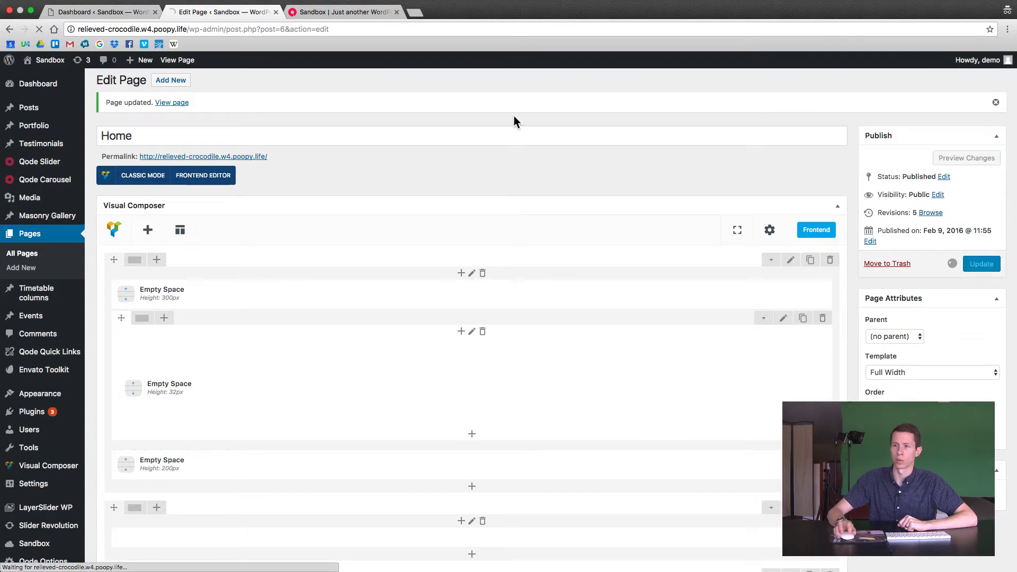
click(345, 11)
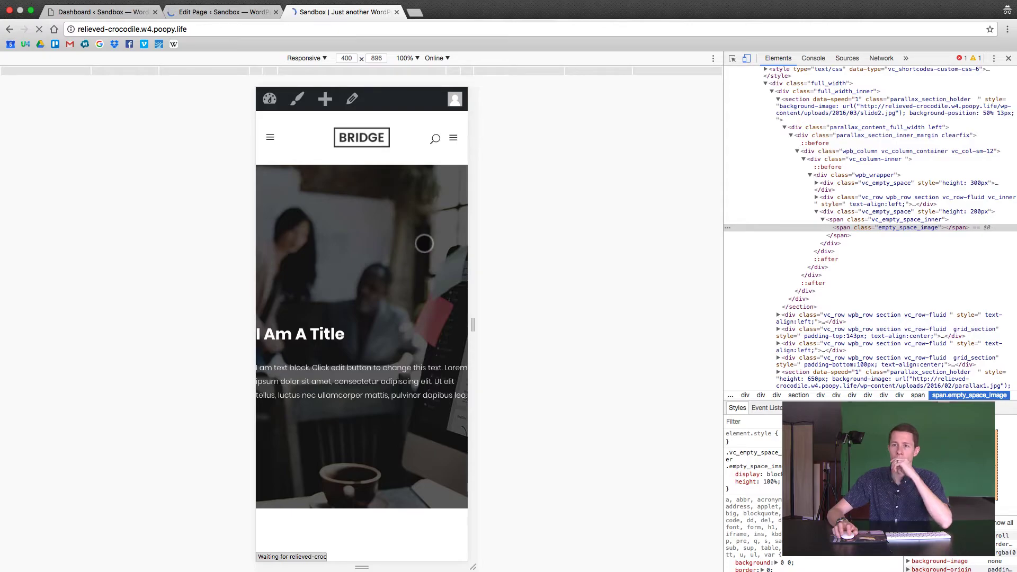
key(super+r)
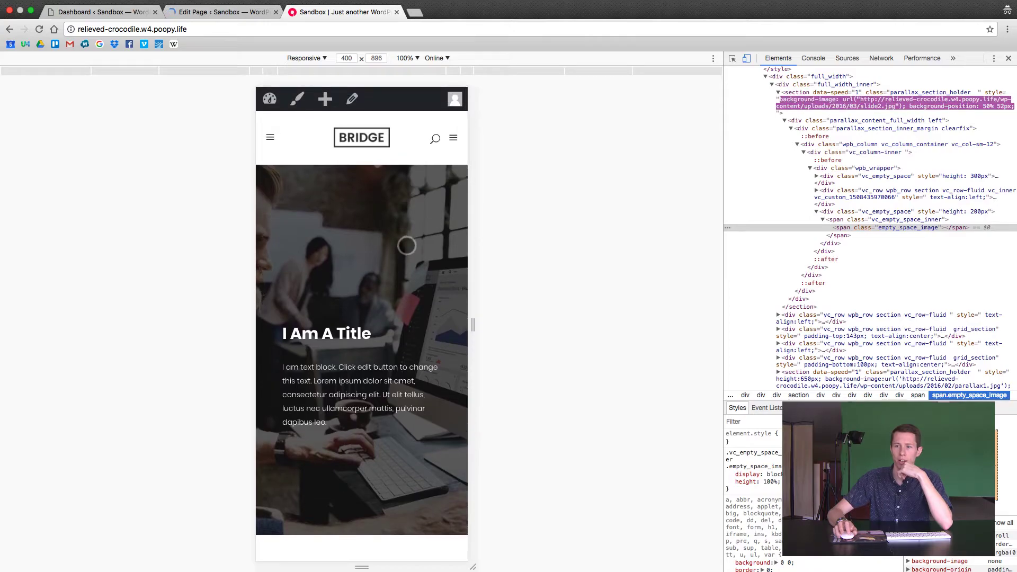
scroll(408, 245, down, 3)
scroll(407, 245, up, 3)
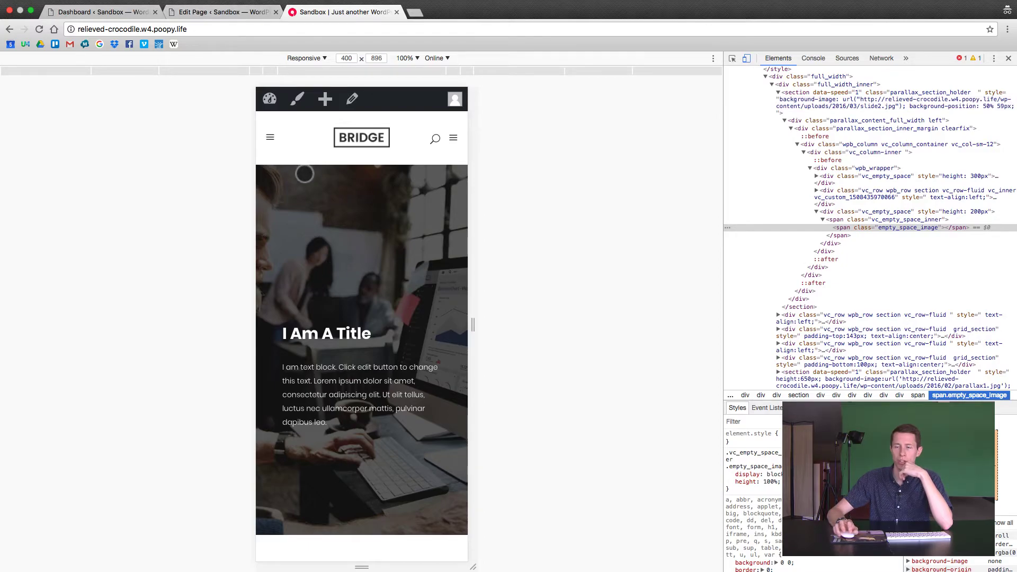
Return to the page editor and check the parallax row's general settings, including the Full Screen Height options, without saving
click(208, 12)
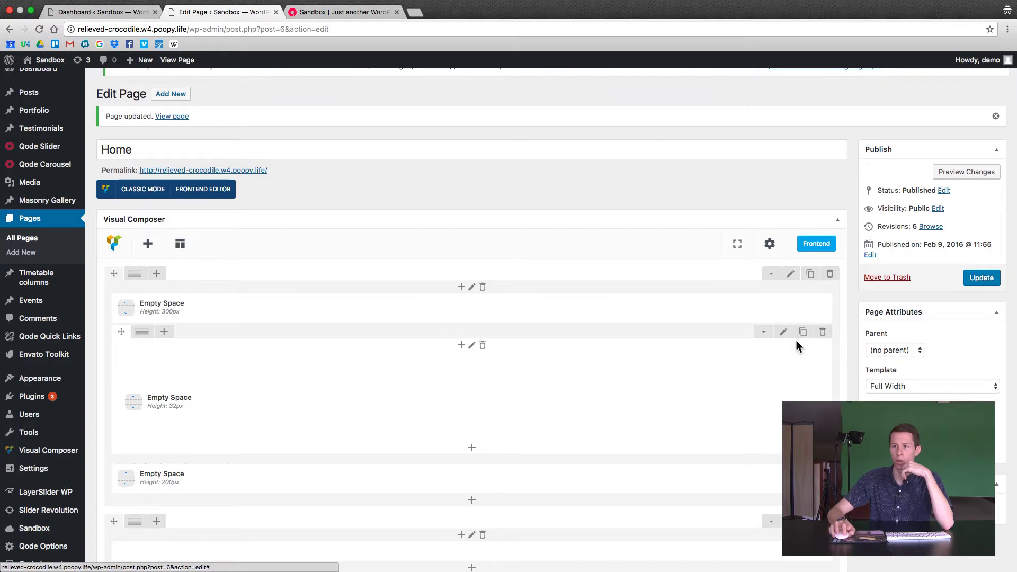
click(791, 274)
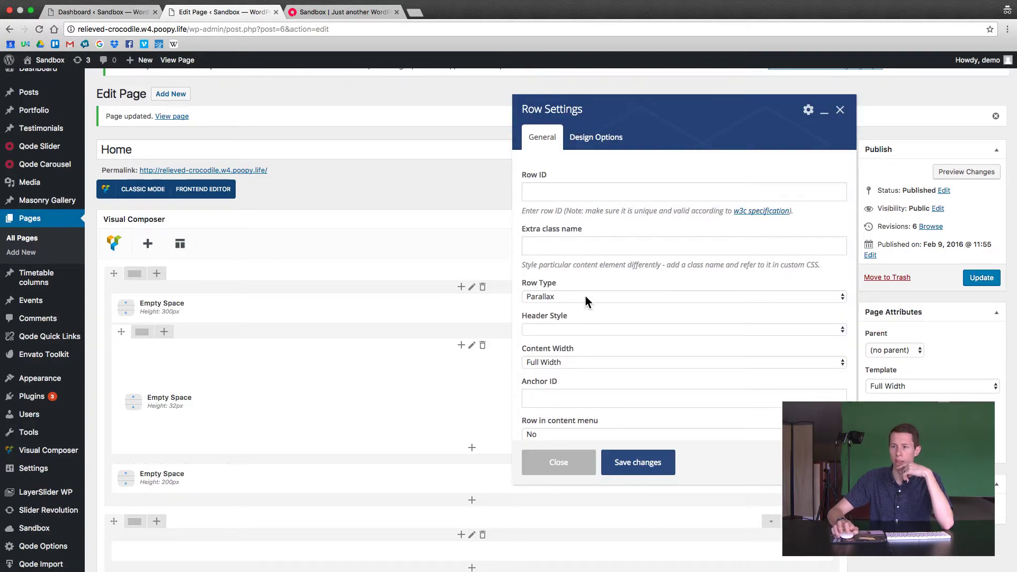
scroll(585, 297, down, 3)
scroll(586, 297, down, 4)
click(606, 339)
click(605, 340)
scroll(638, 303, up, 1)
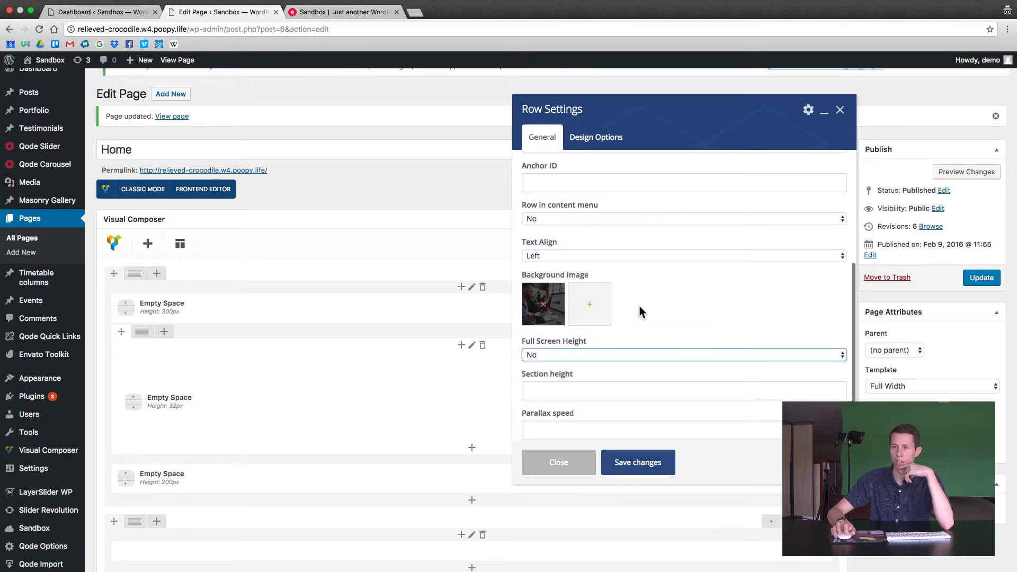
click(567, 467)
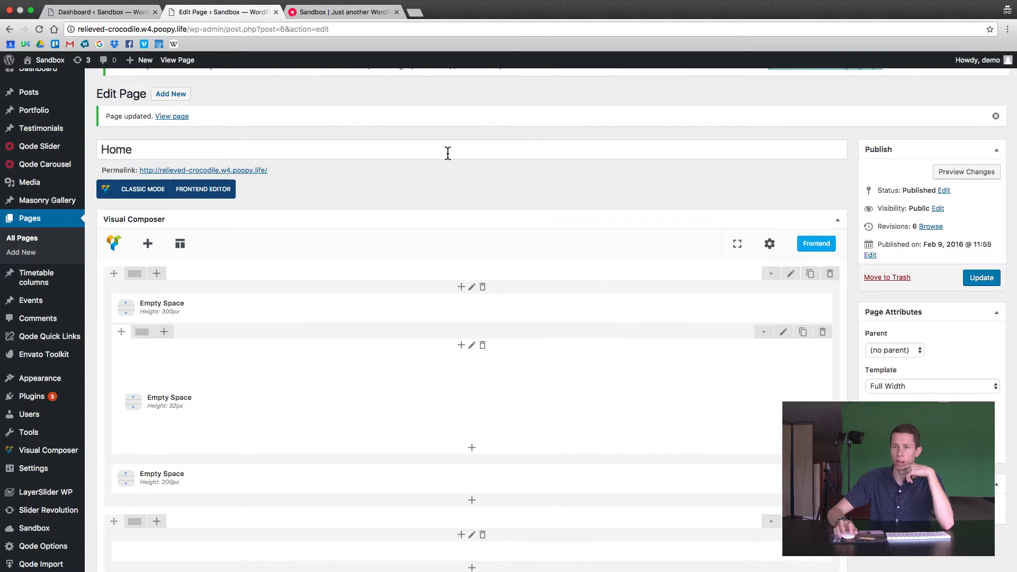
Inspect the title row on the live homepage and add background-size: cover to its parallax_section_holder element's inline style
click(340, 12)
right_click(422, 200)
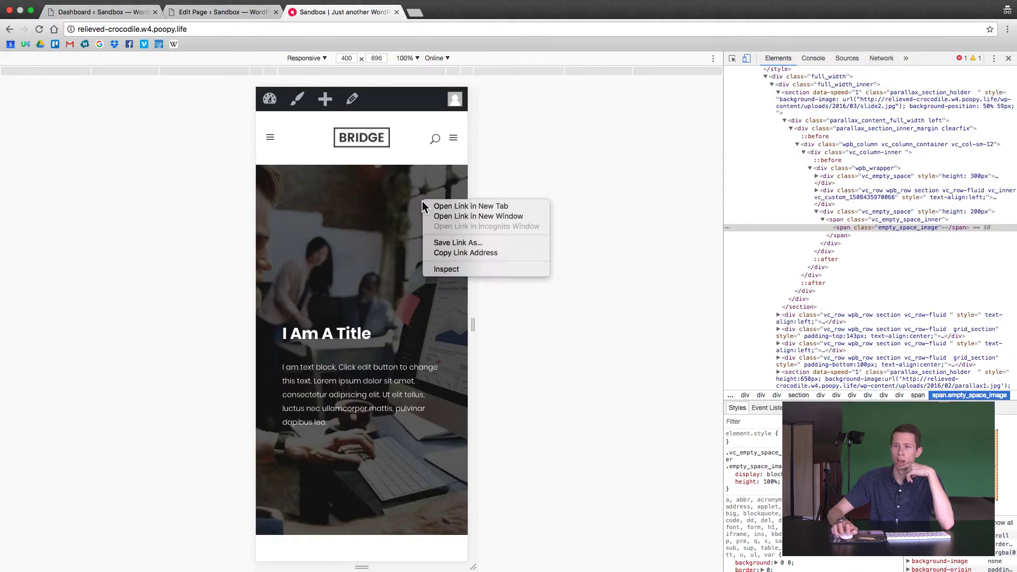
click(458, 269)
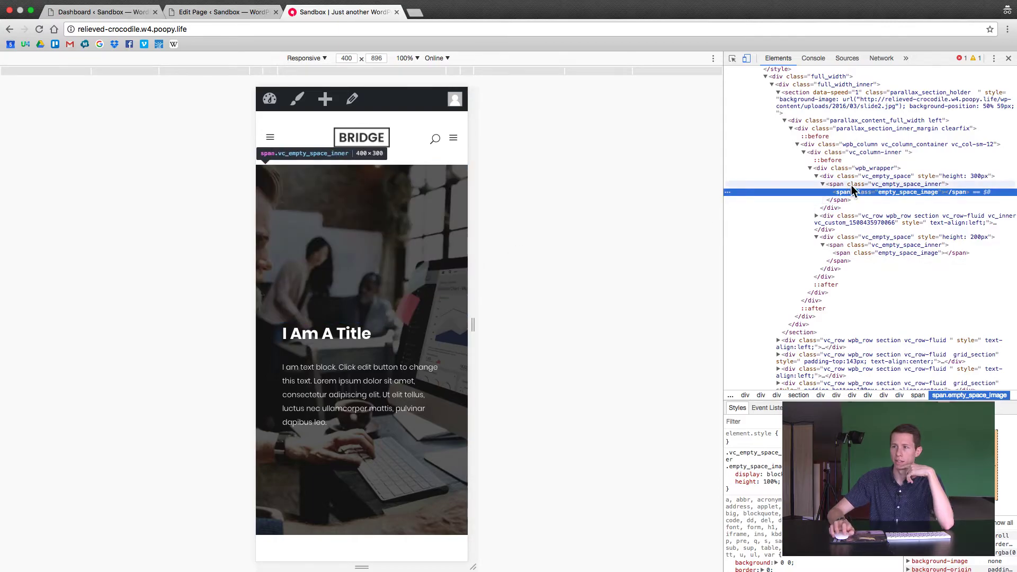
click(850, 168)
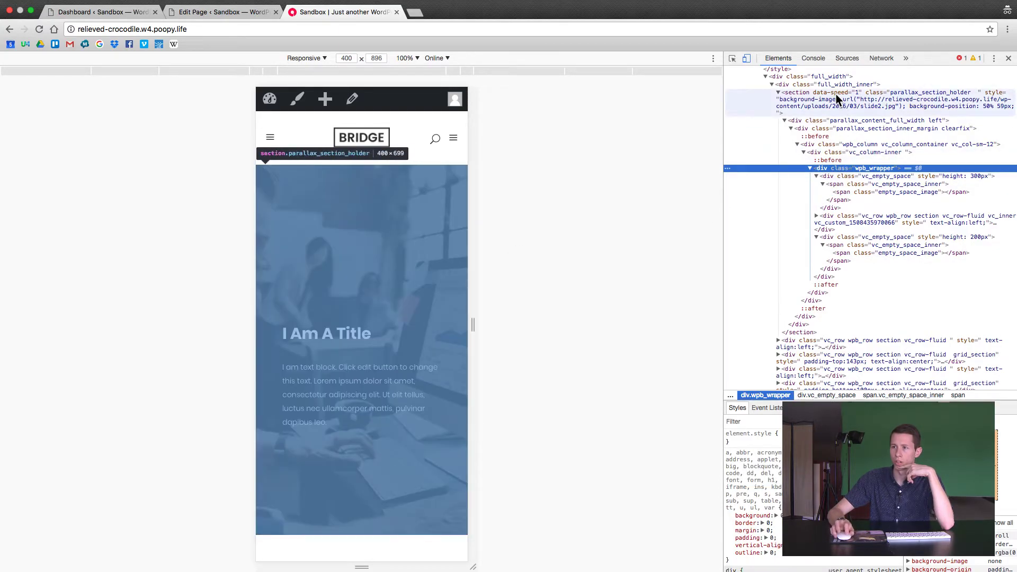
click(838, 99)
click(750, 473)
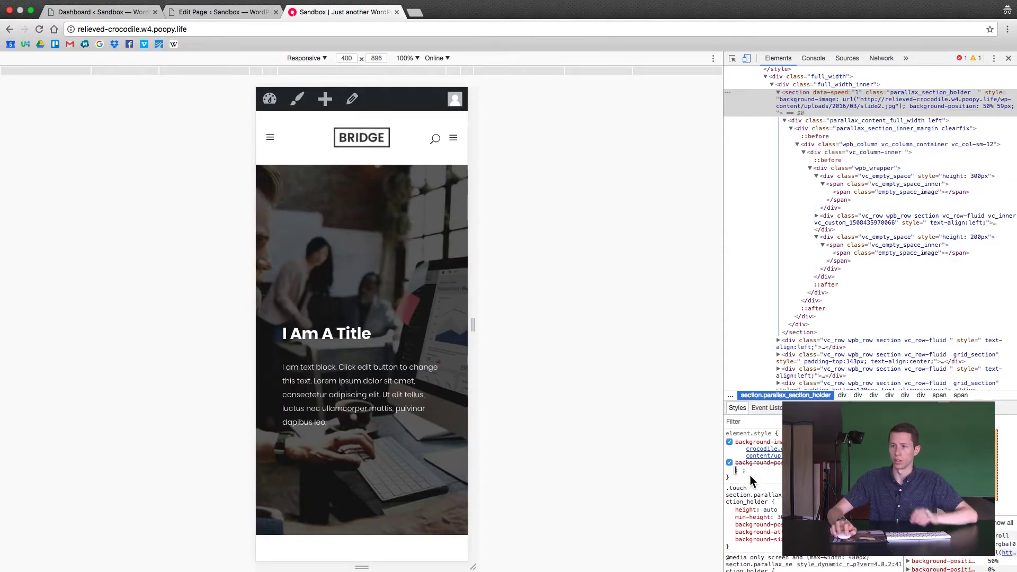
text(backgrou)
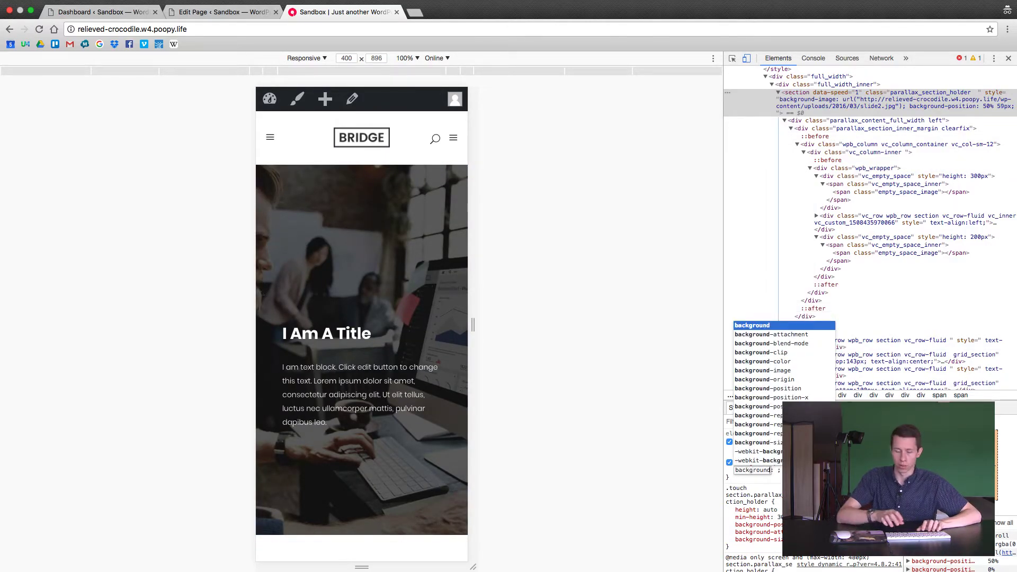
text(nd-size: cover)
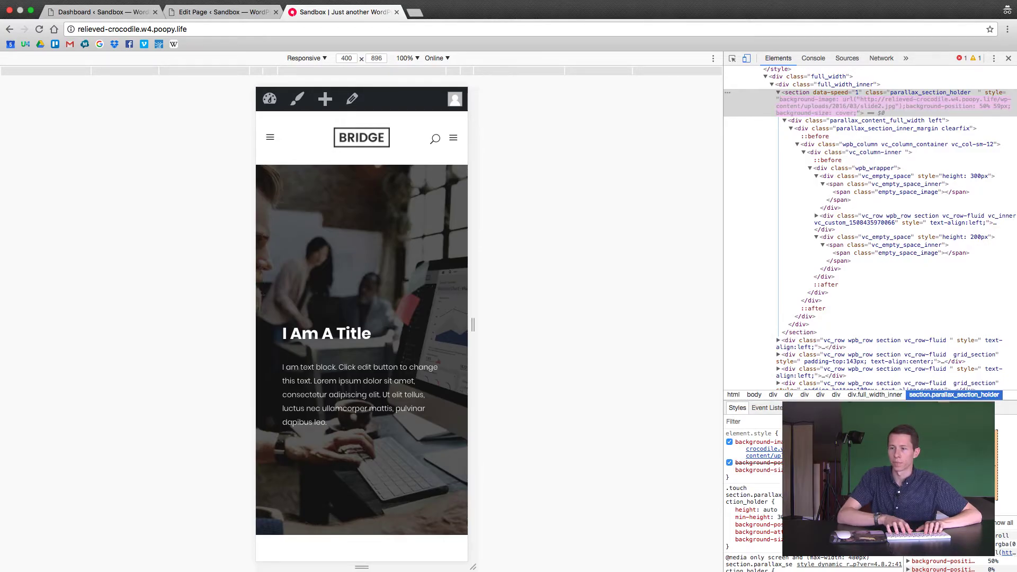
key(Return)
key(Escape)
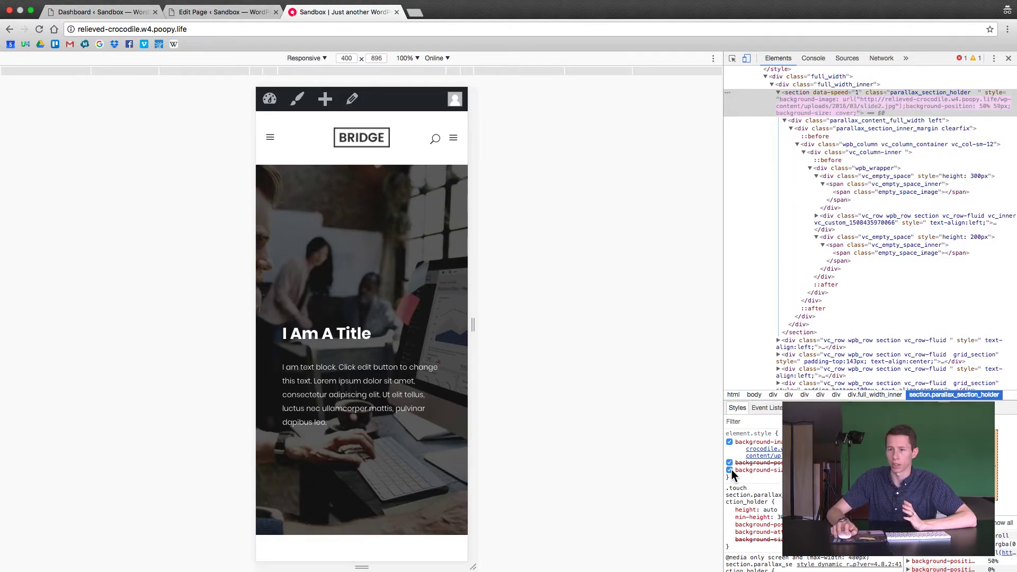
Examine how the title row's background image behaves while scrolling through the mobile preview of the live homepage
click(216, 13)
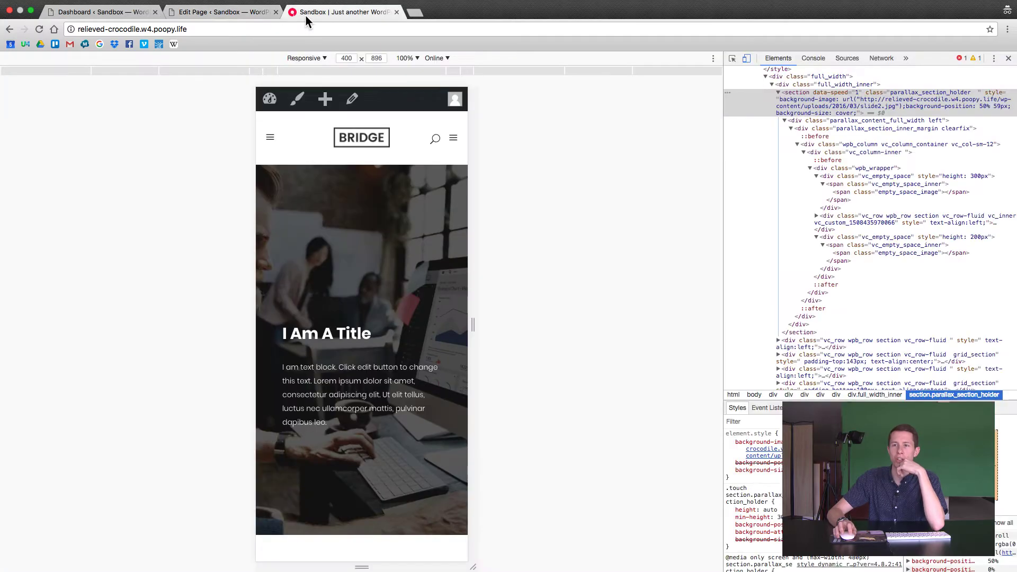
click(306, 15)
scroll(357, 185, down, 3)
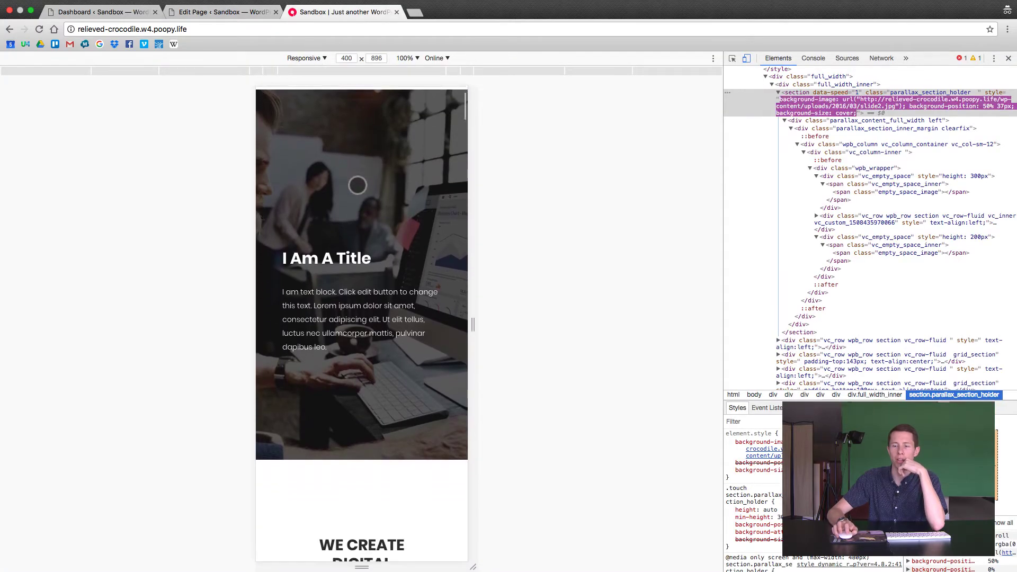
scroll(357, 186, up, 1)
scroll(359, 207, down, 5)
scroll(363, 206, down, 1)
scroll(356, 181, up, 5)
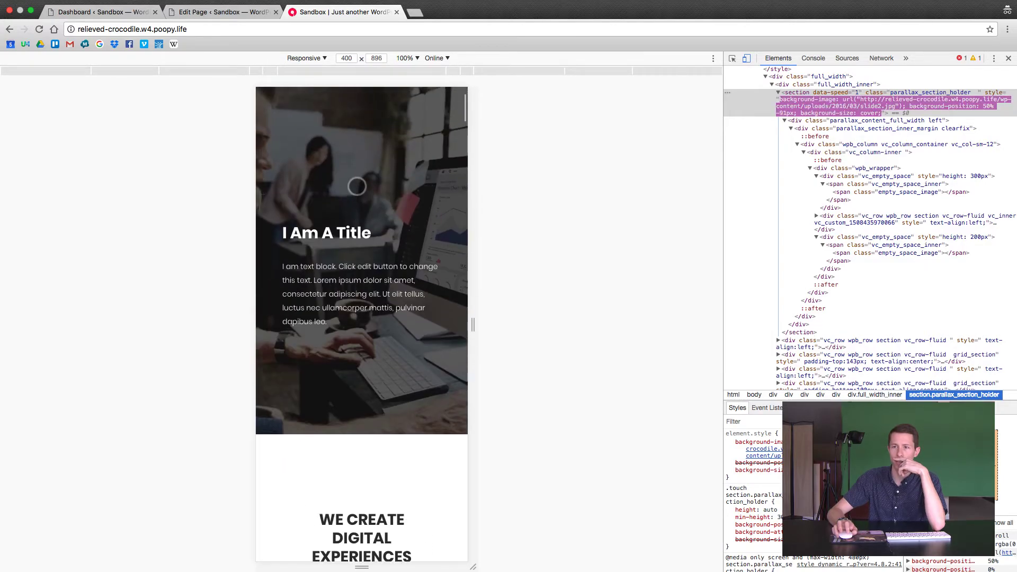
Return the live homepage to its desktop view and close the developer tools
click(747, 59)
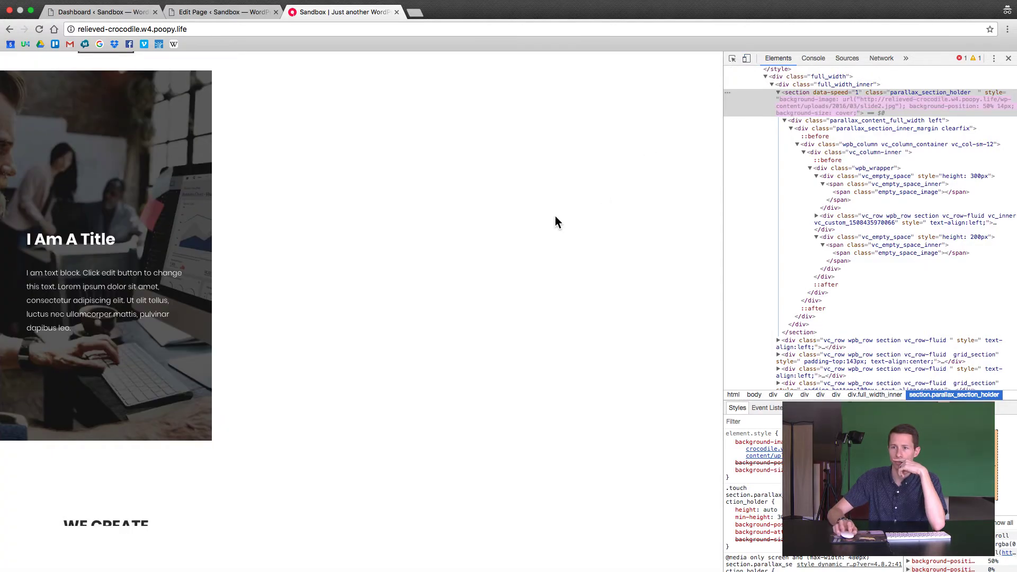
scroll(584, 279, up, 2)
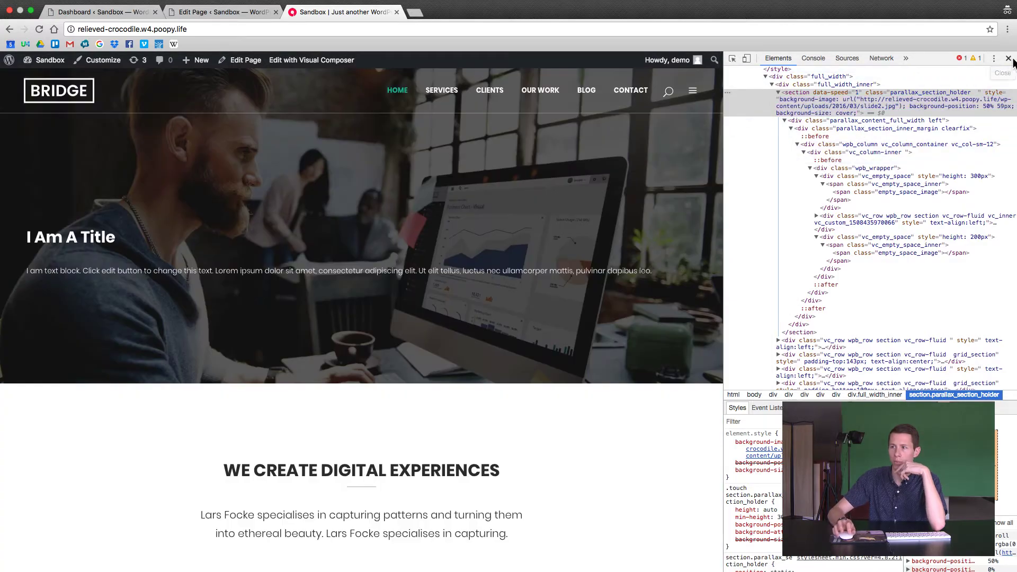
click(1009, 59)
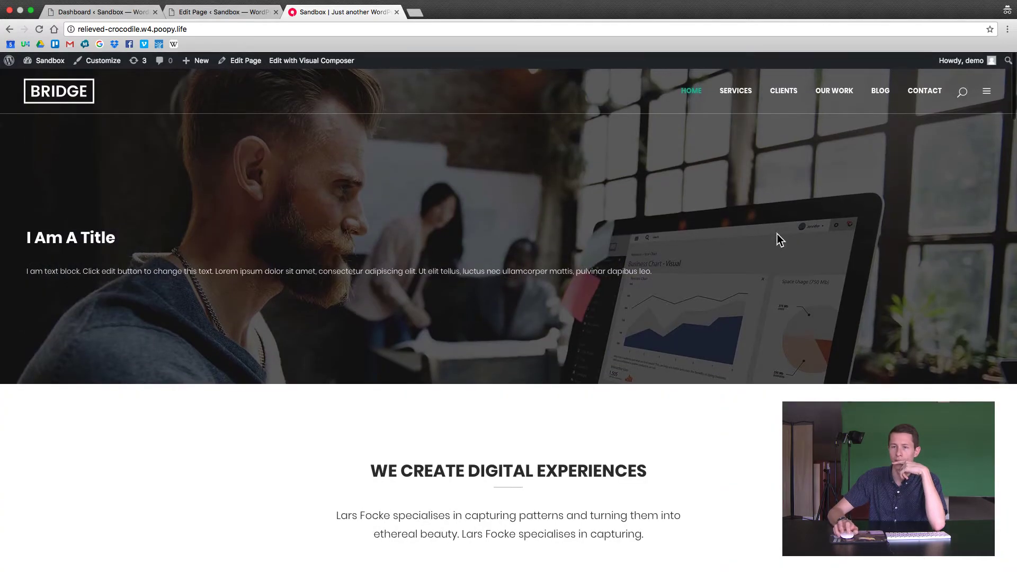
Set the text alignment of the top row's inner row to Center in the page editor, save it and update the Home page
click(230, 13)
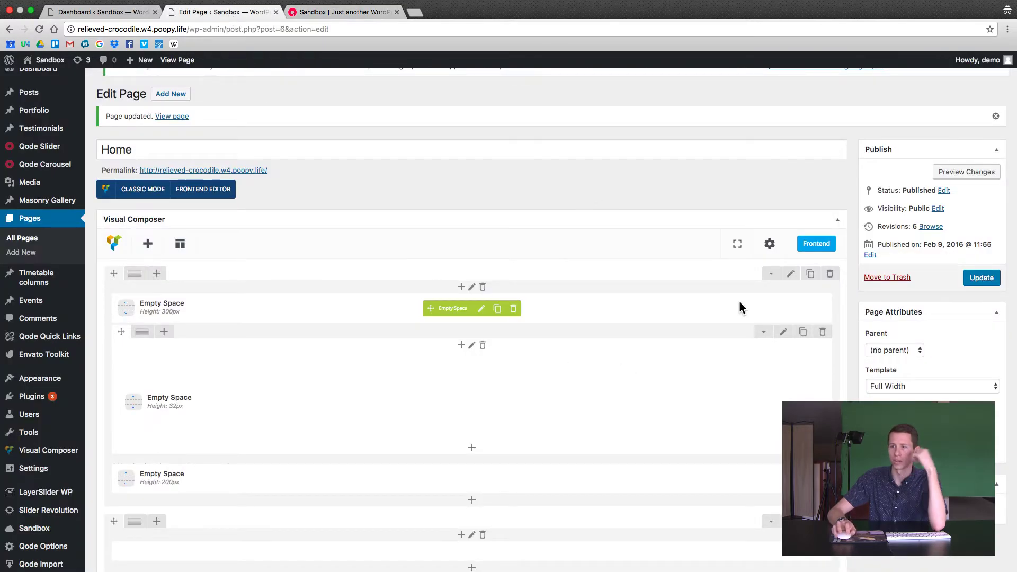
click(784, 334)
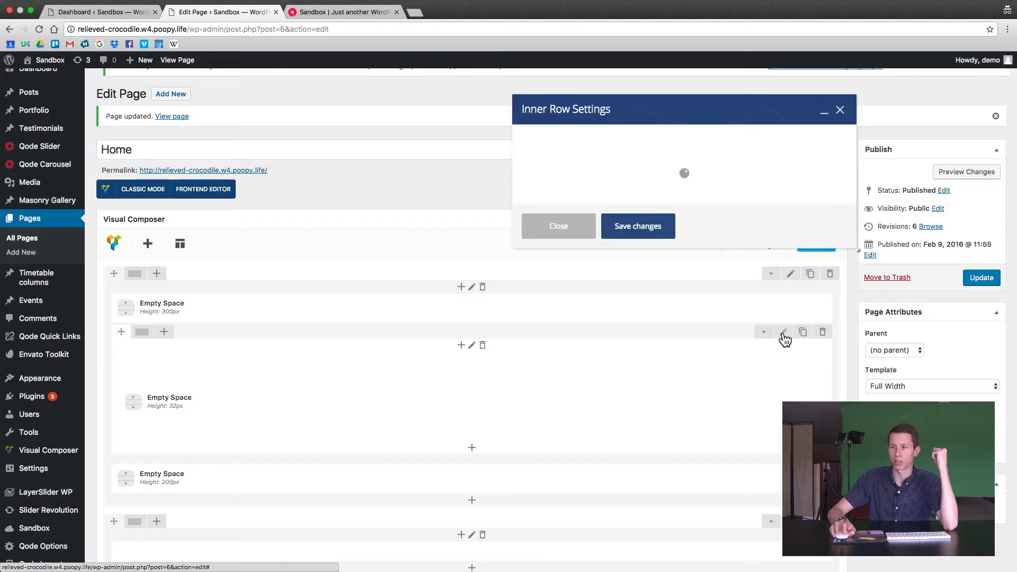
scroll(563, 299, down, 5)
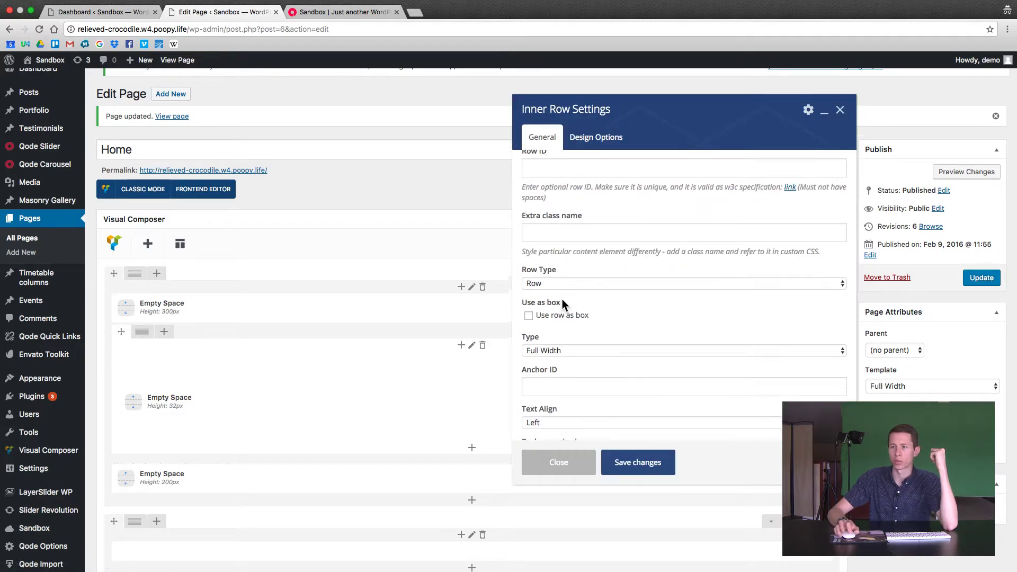
click(580, 345)
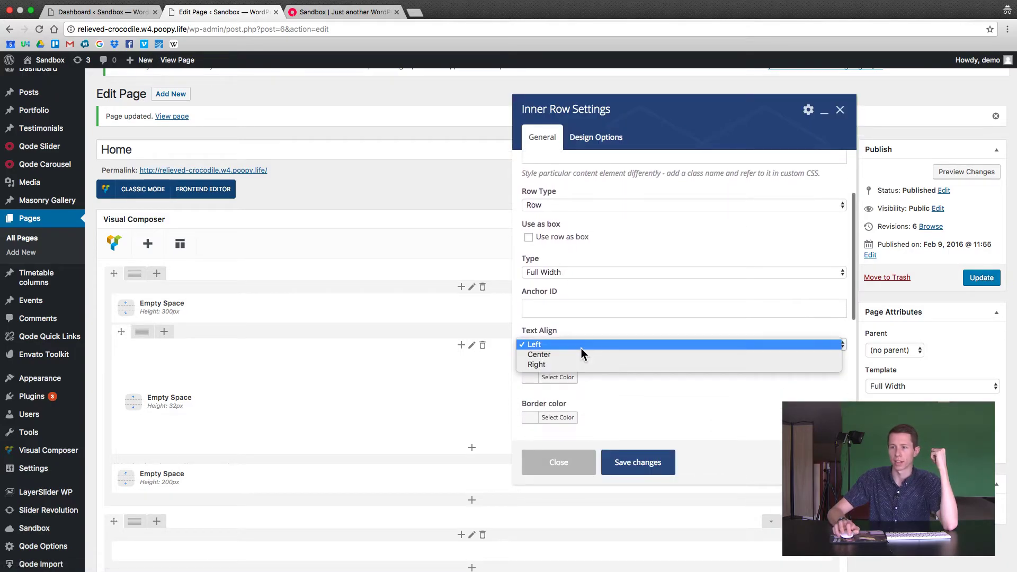
click(579, 354)
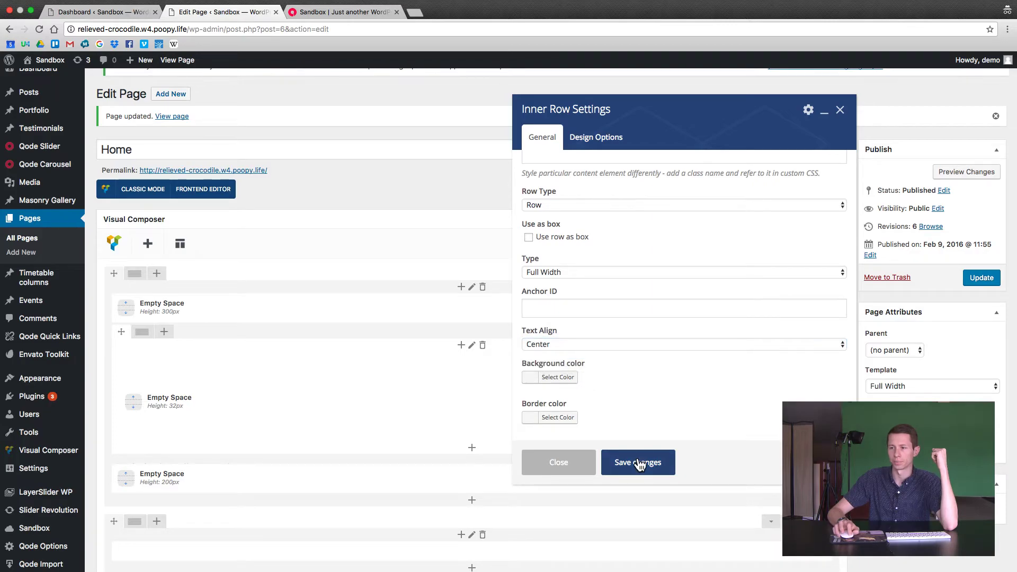
click(639, 464)
click(982, 278)
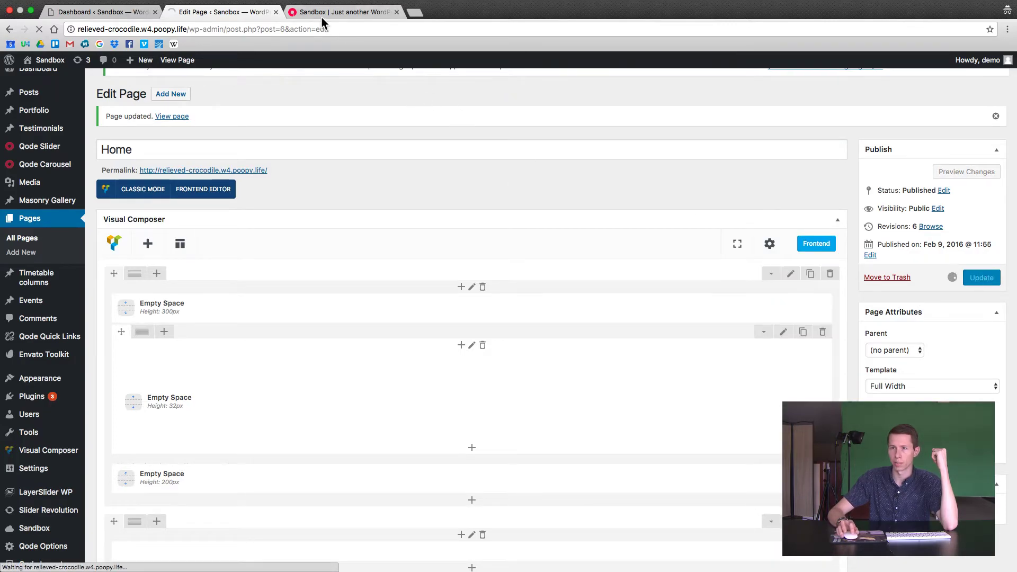
Duplicate the live homepage's browser tab and inspect the title row's text block in the original tab
click(320, 14)
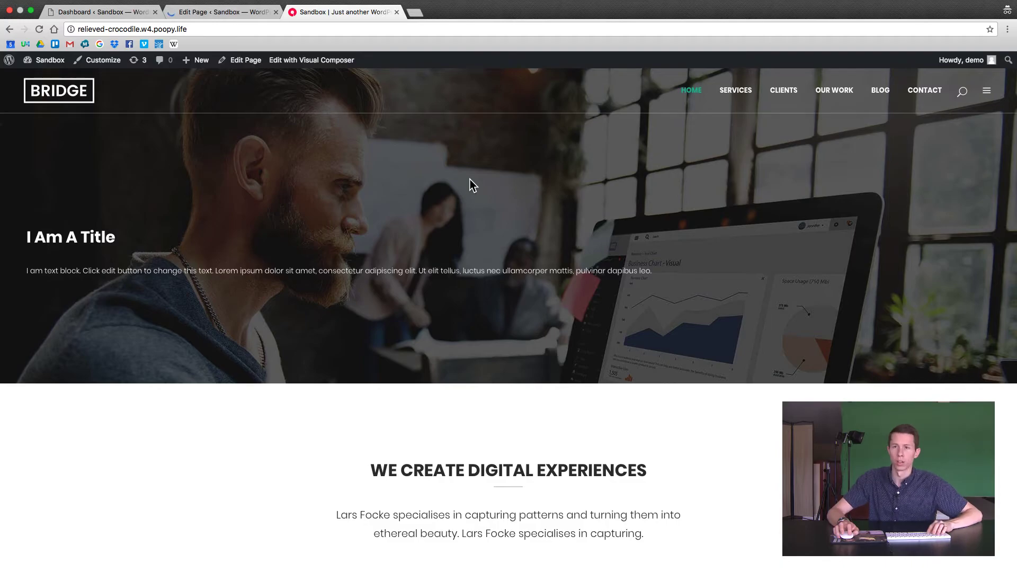
right_click(320, 9)
click(355, 40)
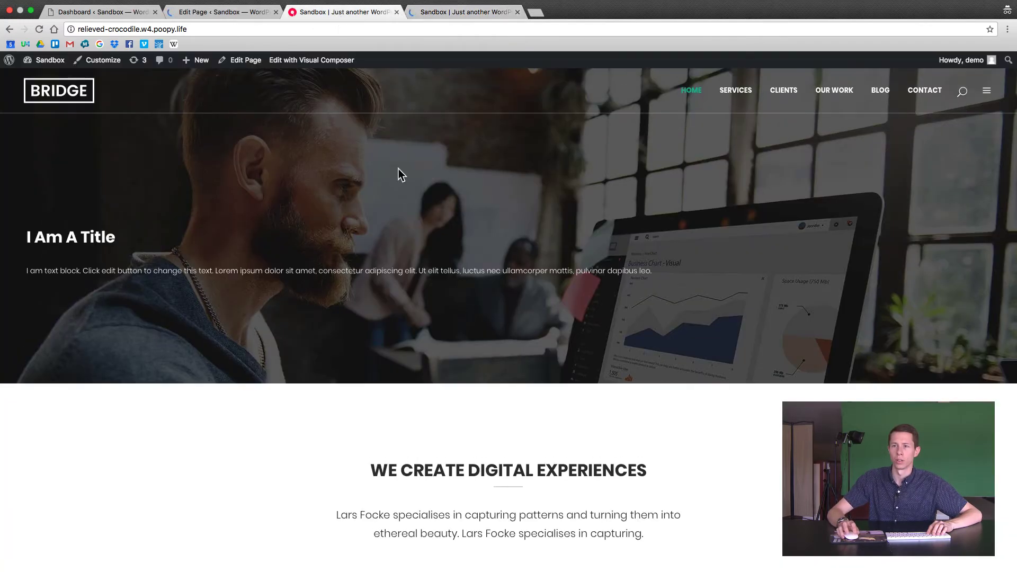
right_click(468, 270)
click(509, 330)
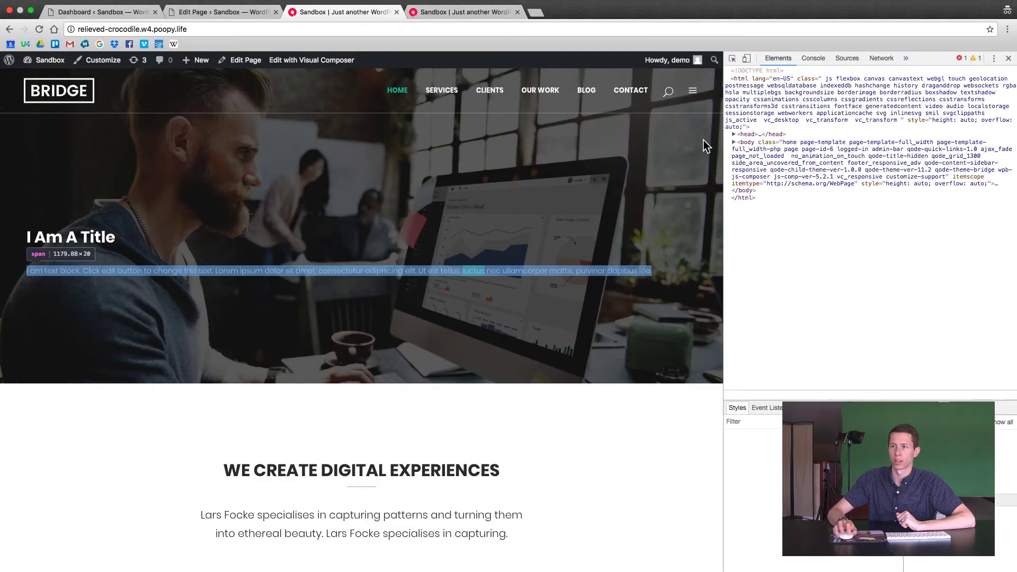
Show the original tab's homepage in mobile preview, reload the duplicated tab's desktop view, and compare the title row in both
click(747, 58)
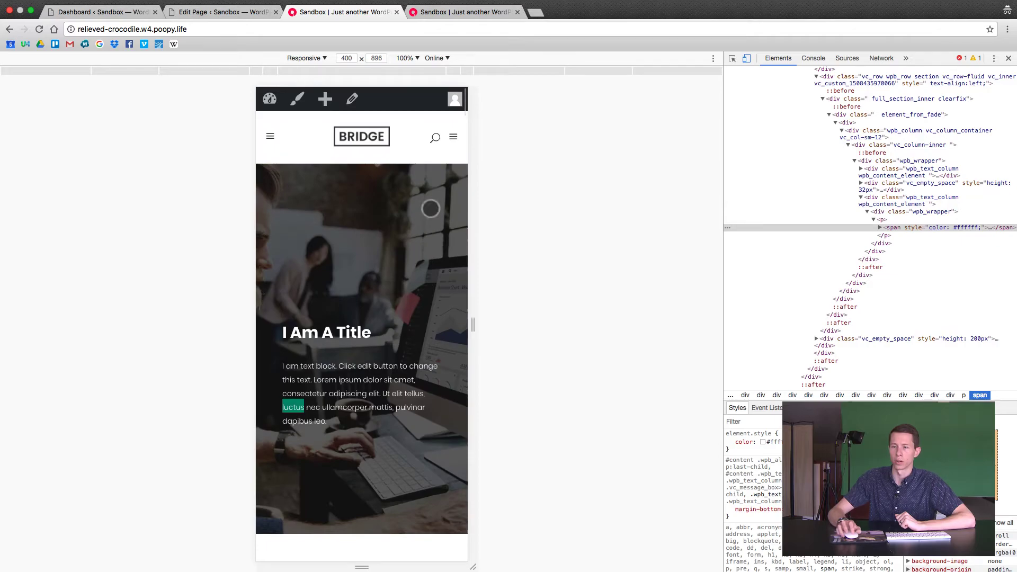
click(453, 13)
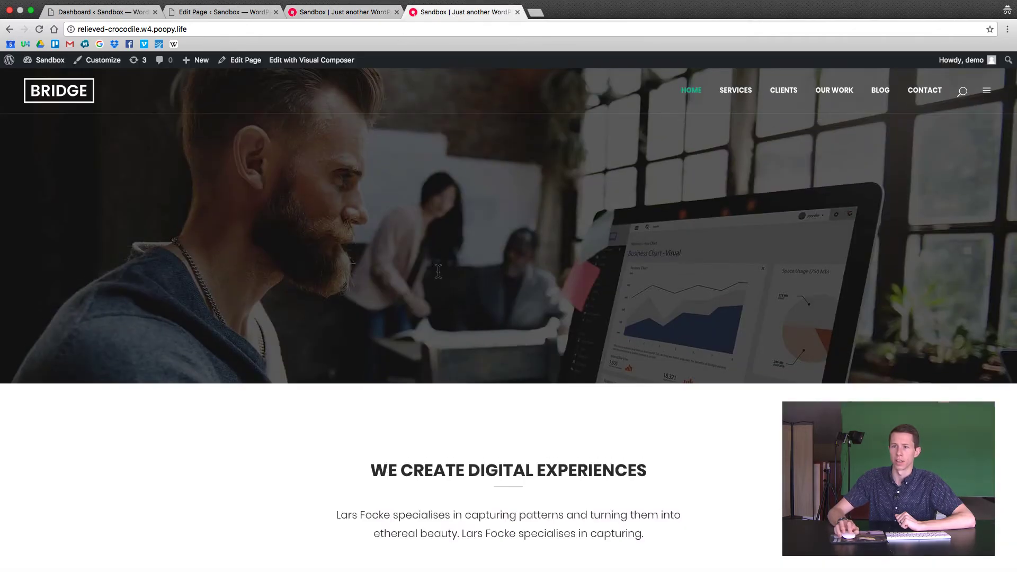
scroll(438, 272, down, 2)
scroll(437, 272, up, 2)
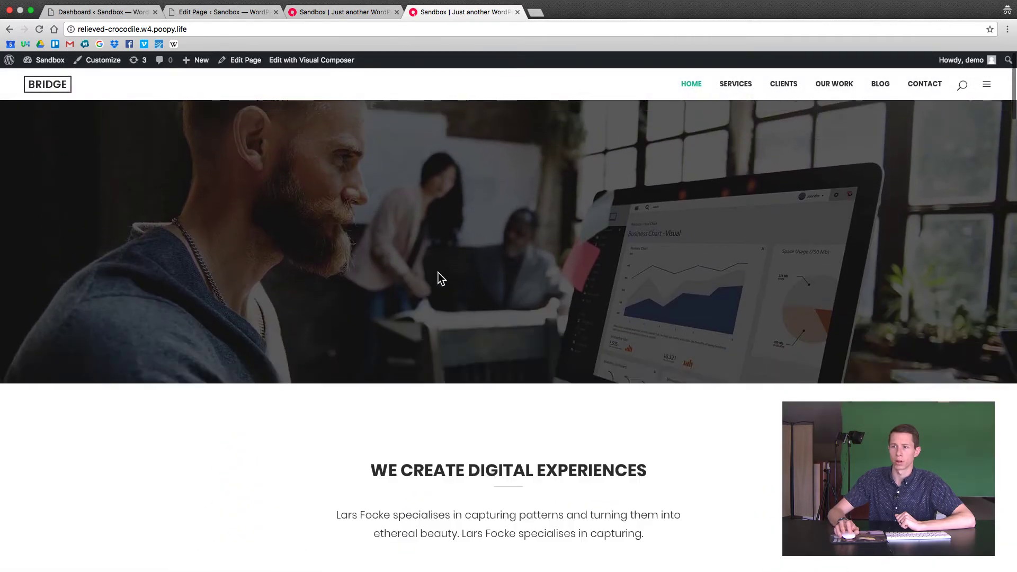
key(super+r)
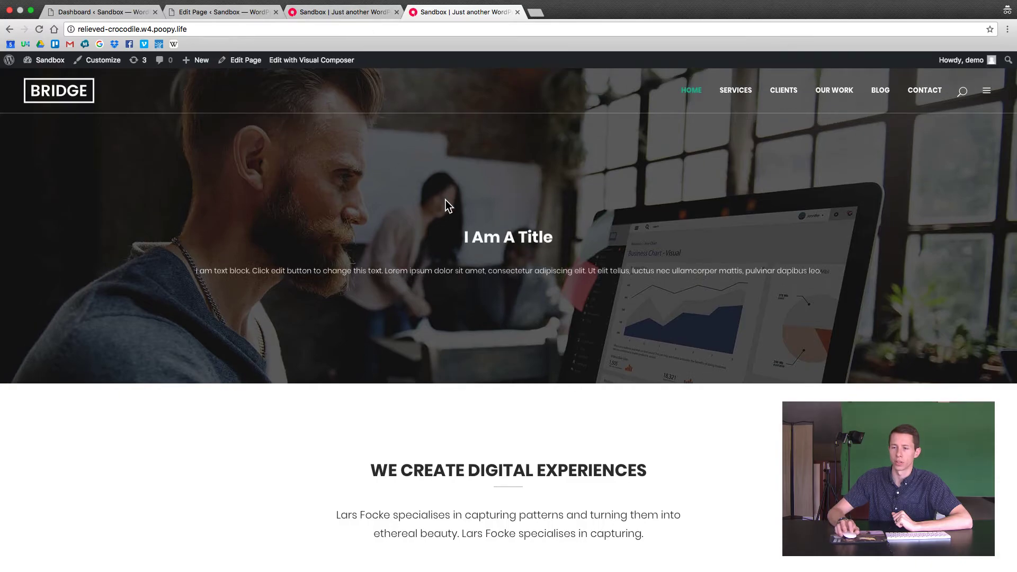
click(326, 14)
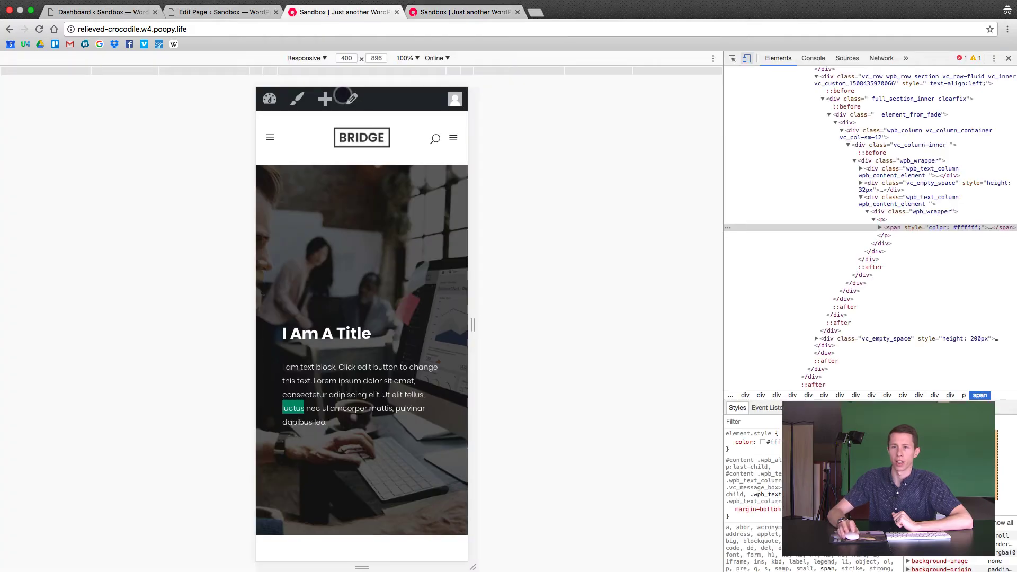
Add a new inner row at the end of the top row's column in the page editor and move the 200px Empty Space into it
click(210, 13)
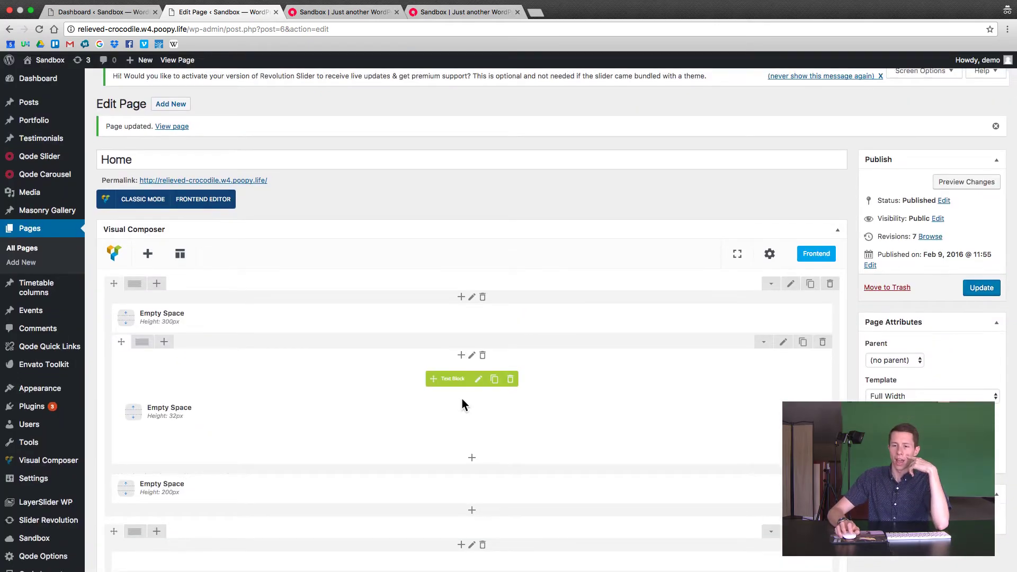
scroll(462, 398, down, 1)
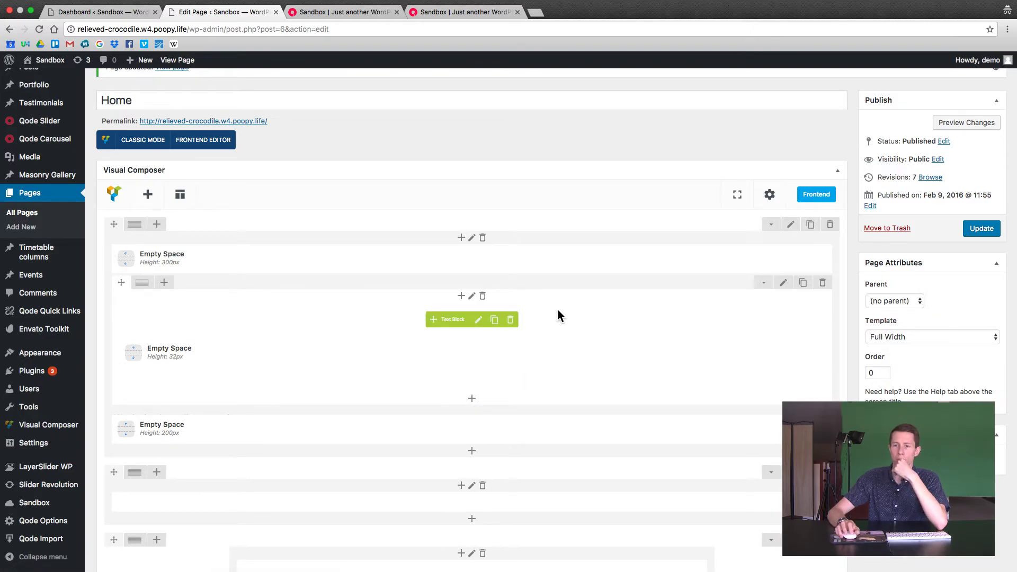
scroll(558, 315, down, 2)
scroll(559, 316, down, 1)
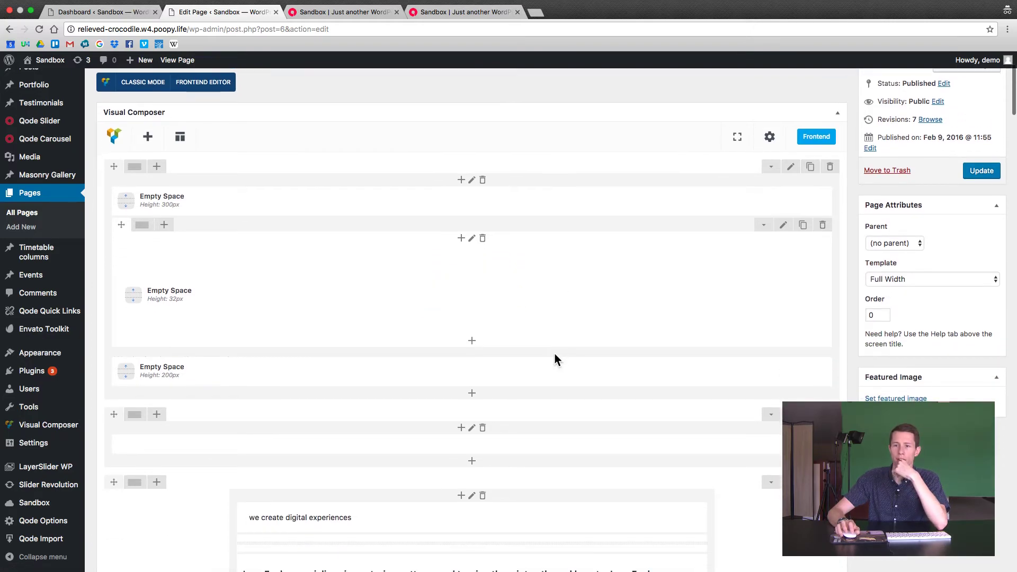
click(472, 398)
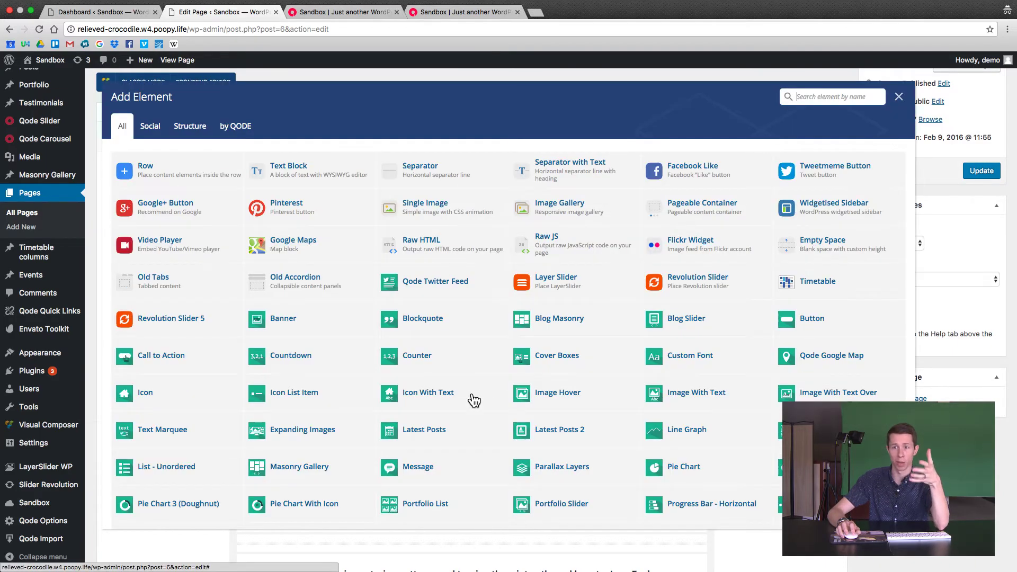
click(169, 179)
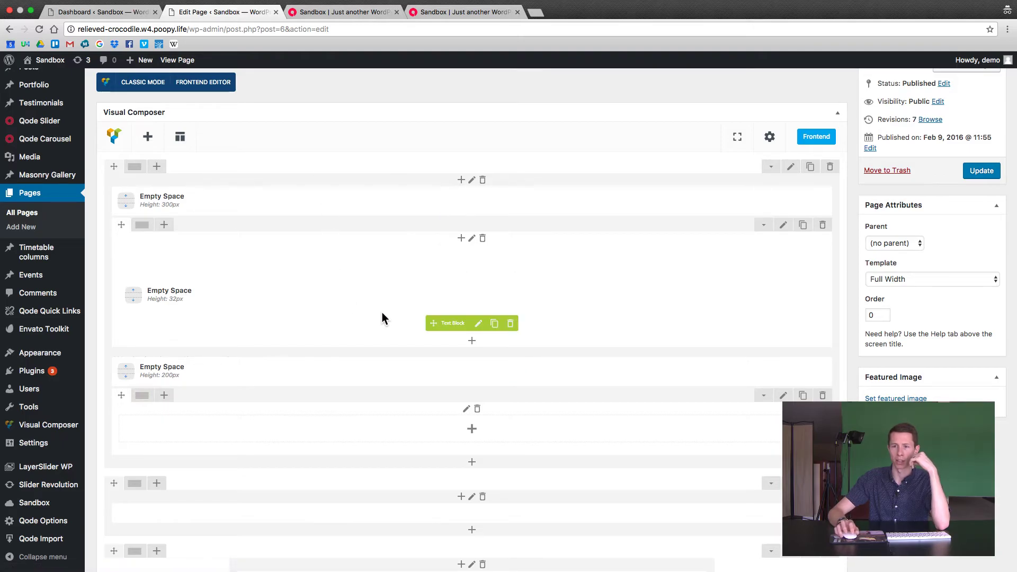
drag(447, 384, 450, 427)
mouse_move(450, 329)
mouse_down()
mouse_move(459, 426)
mouse_move(460, 411)
mouse_up()
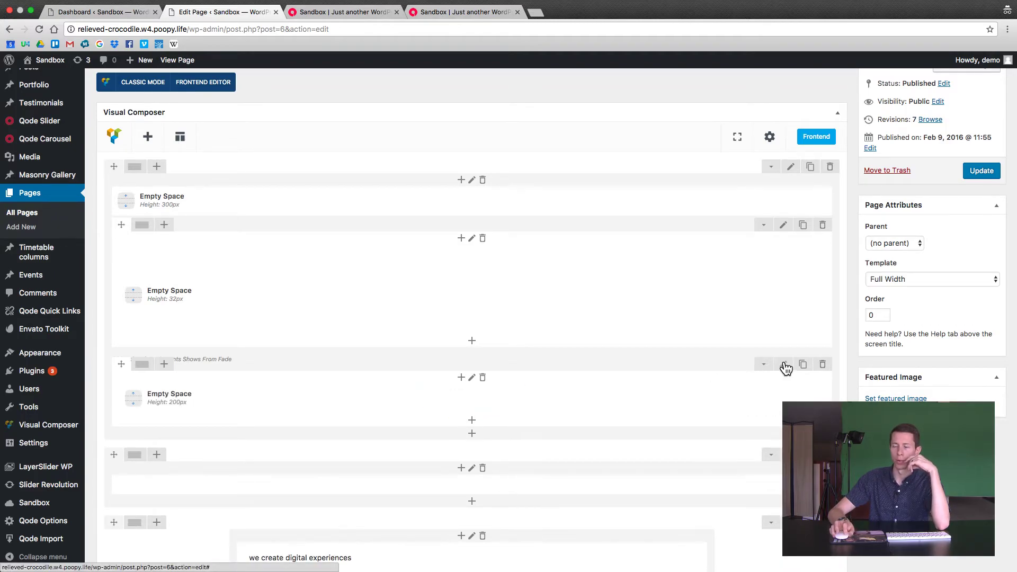
Hide the 200px spacer's inner column on landscape tablets, portrait tablets and phones, leaving it shown on desktop, and save
click(473, 380)
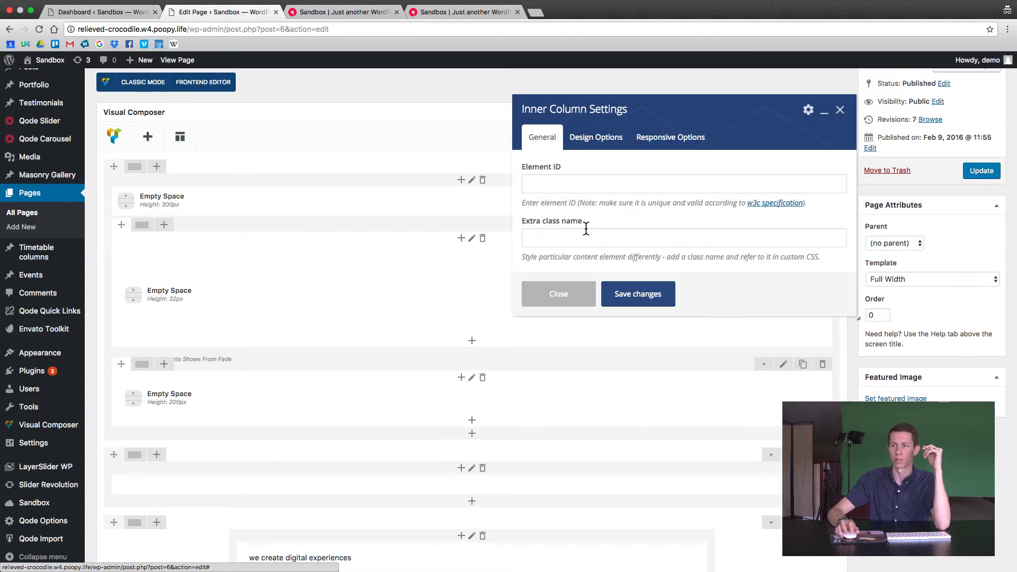
click(667, 141)
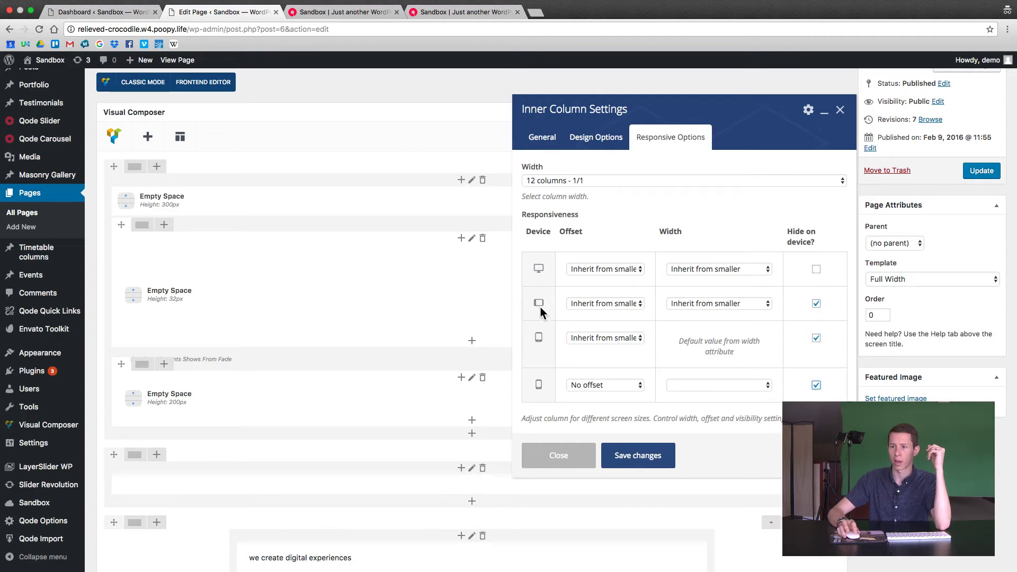
click(617, 455)
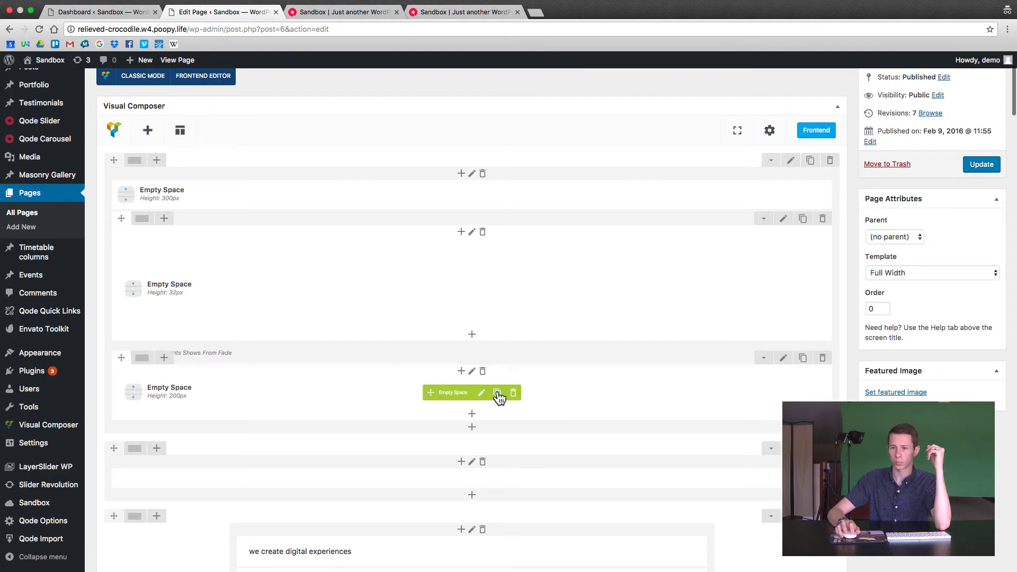
Duplicate the spacer's inner row and set the Empty Space height in the upper copy to 50px
scroll(805, 359, down, 1)
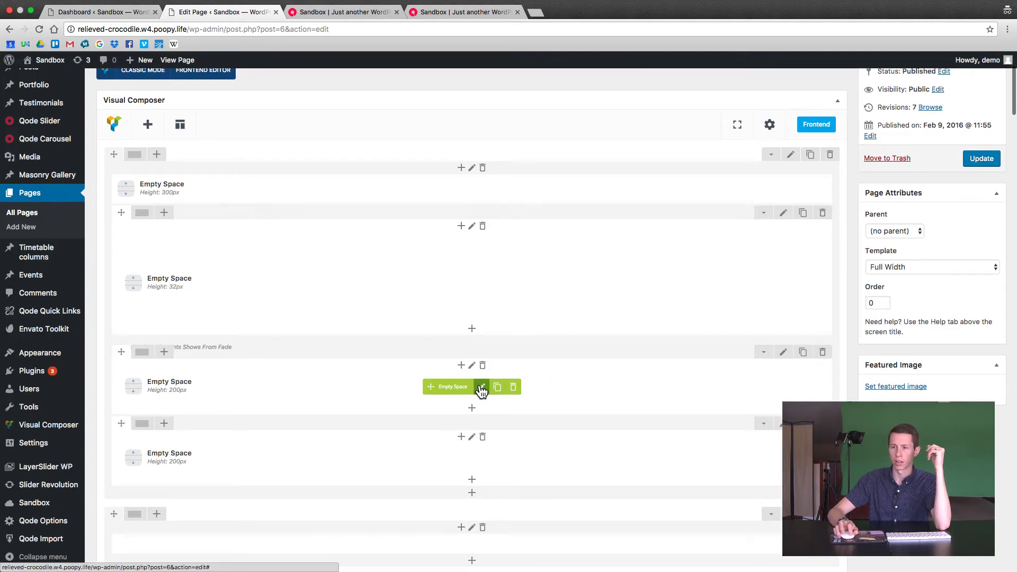
click(483, 388)
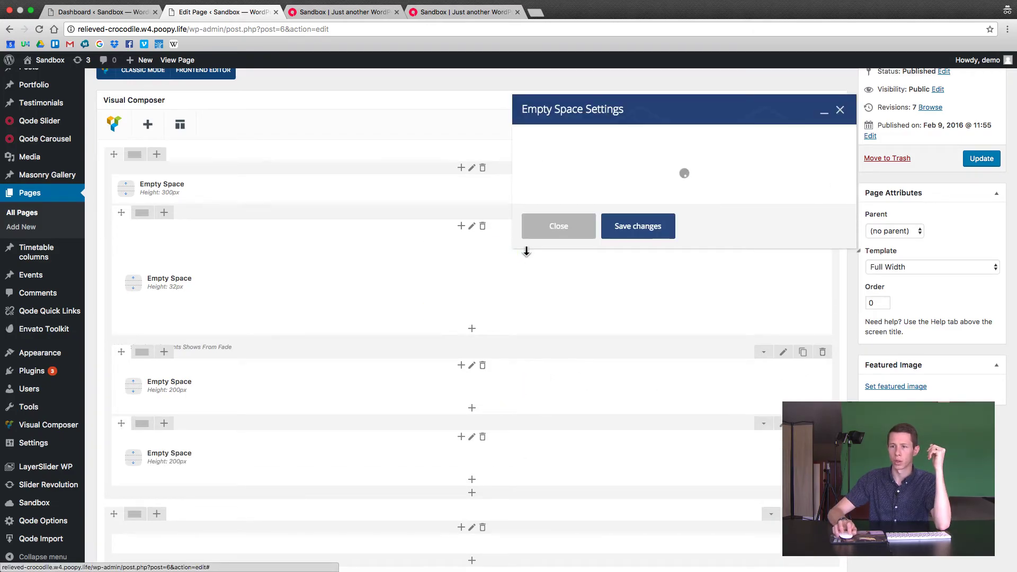
double_click(536, 185)
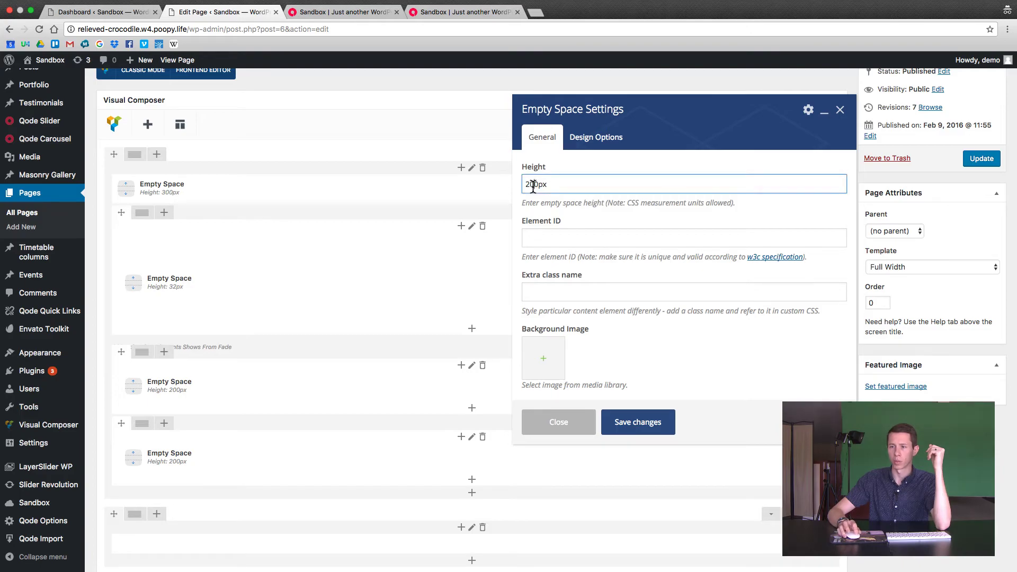
text(50px)
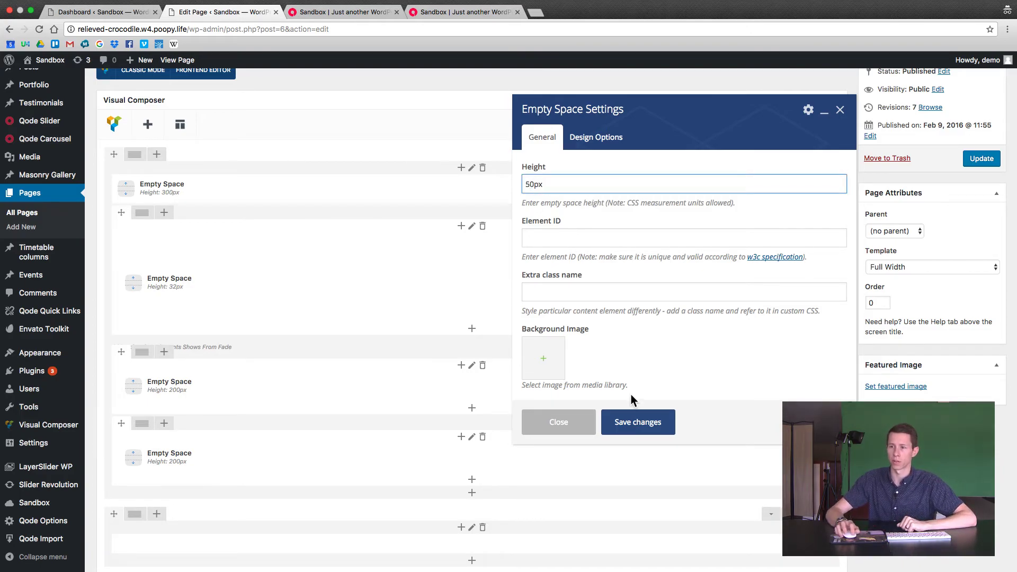
click(637, 418)
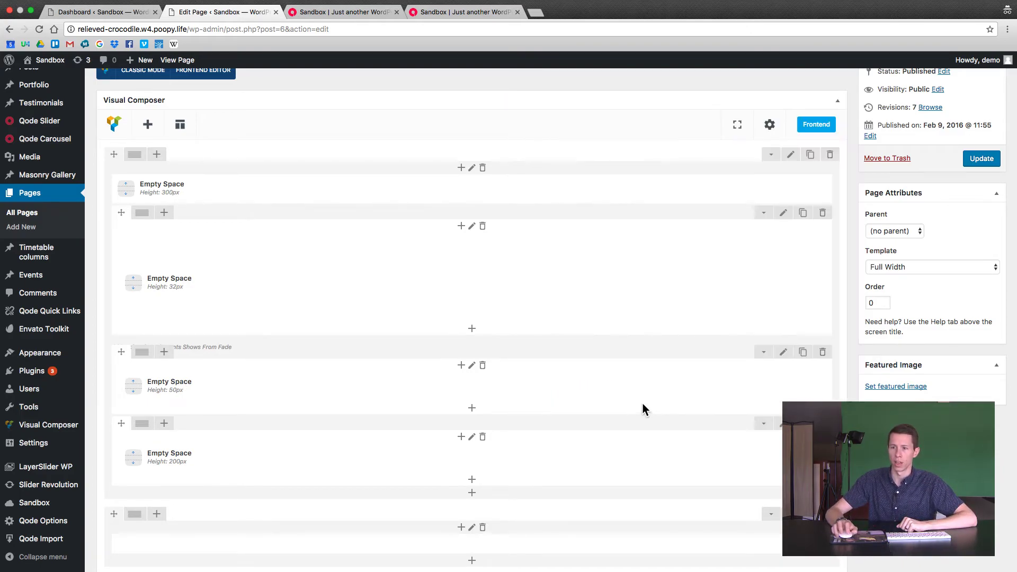
Hide the 50px spacer's inner column on desktop only, leaving it shown on tablets and phones, and update the Home page
click(473, 366)
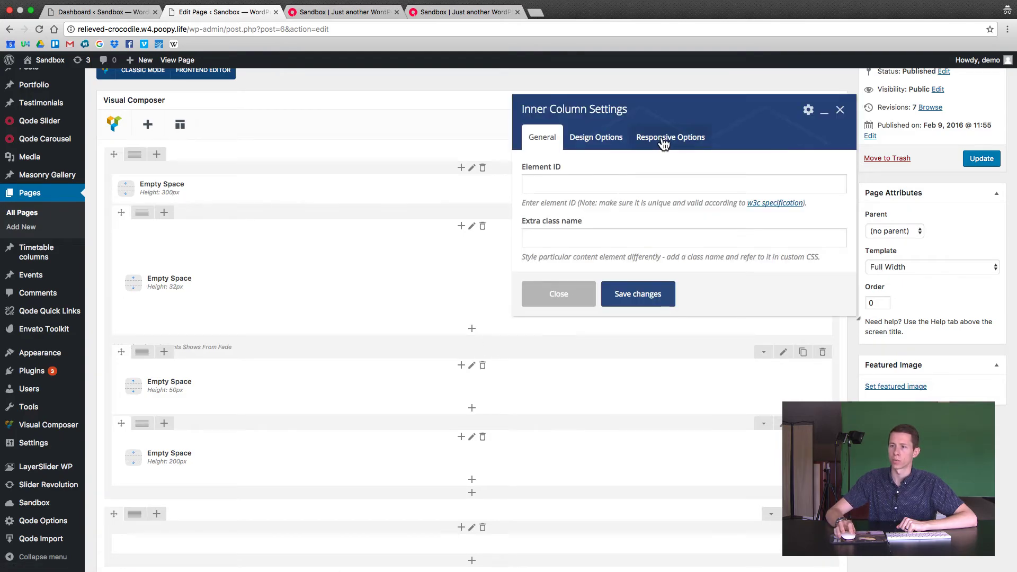
click(664, 141)
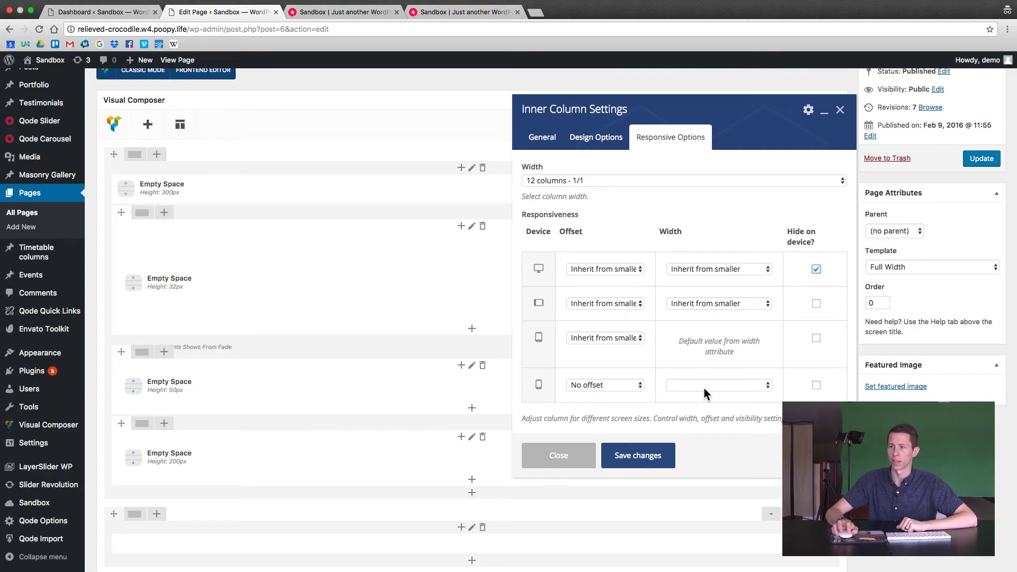
click(634, 461)
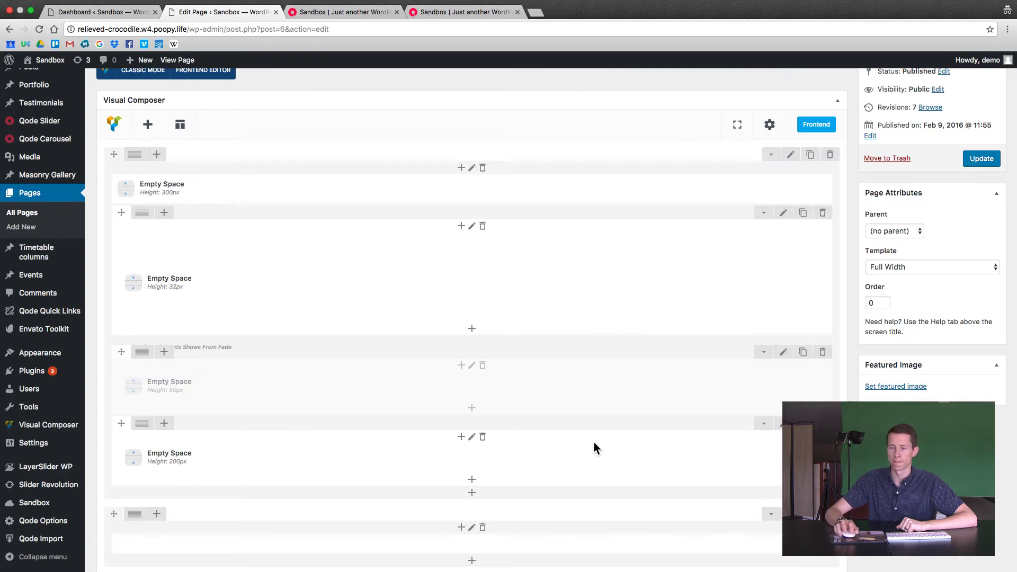
scroll(675, 355, up, 1)
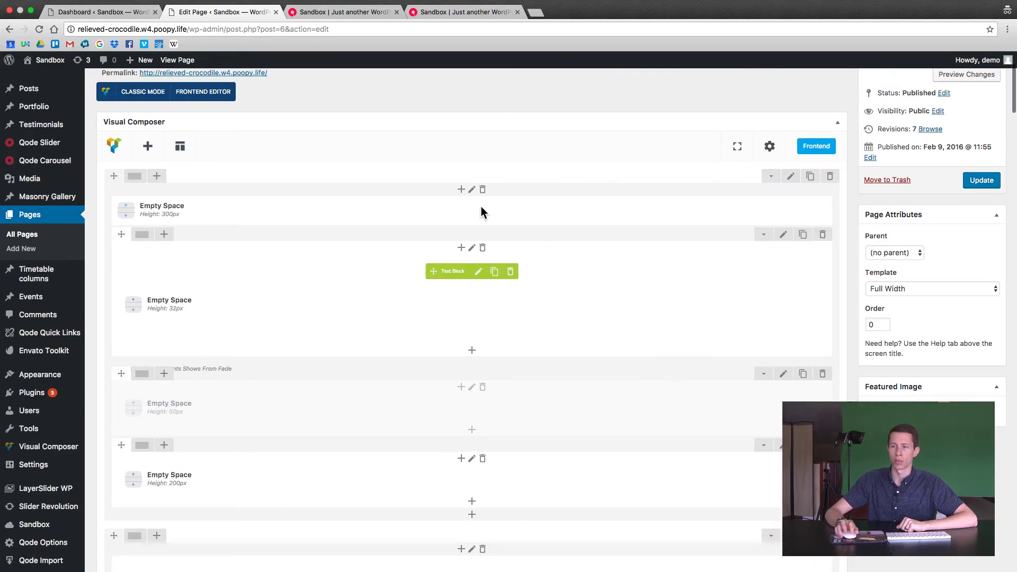
click(986, 185)
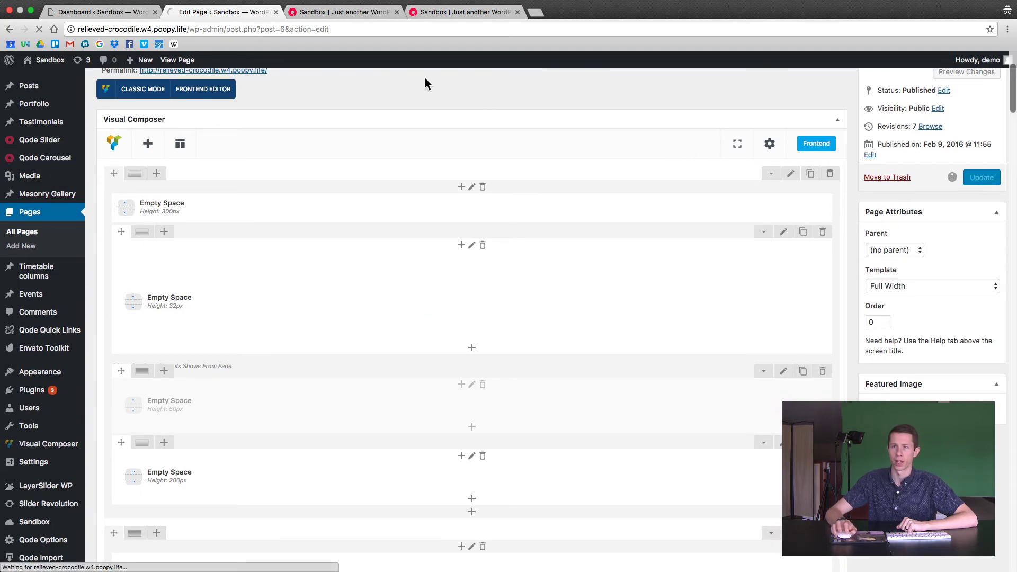
Reload the live homepage in both its desktop and mobile preview tabs to check the spacing below the title text
click(321, 10)
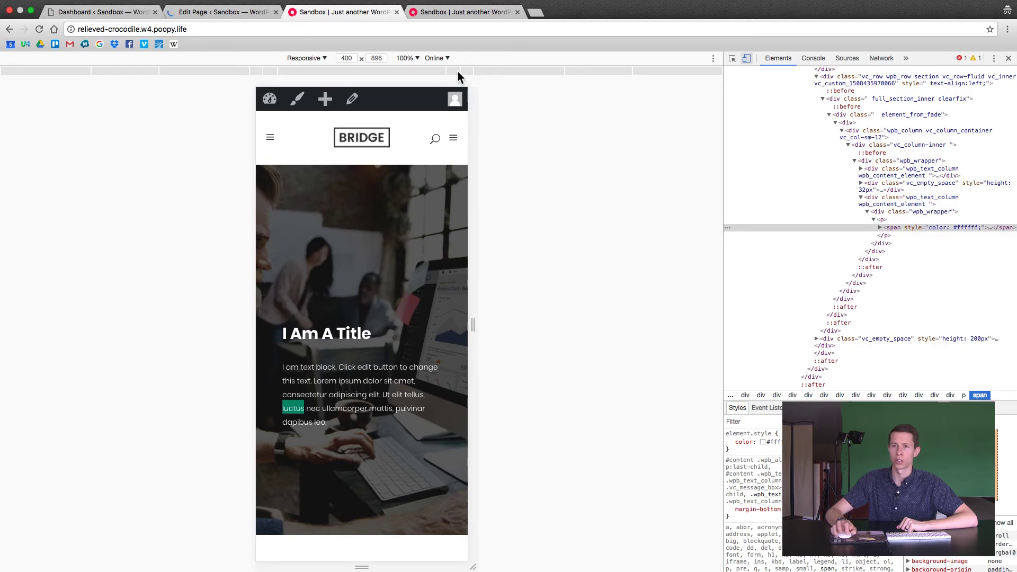
click(457, 12)
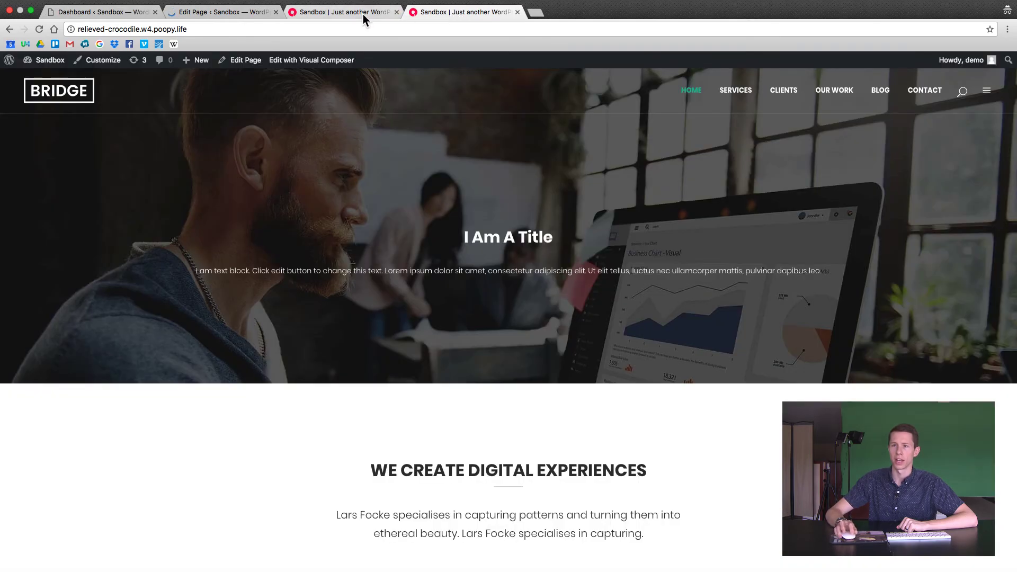
key(super+r)
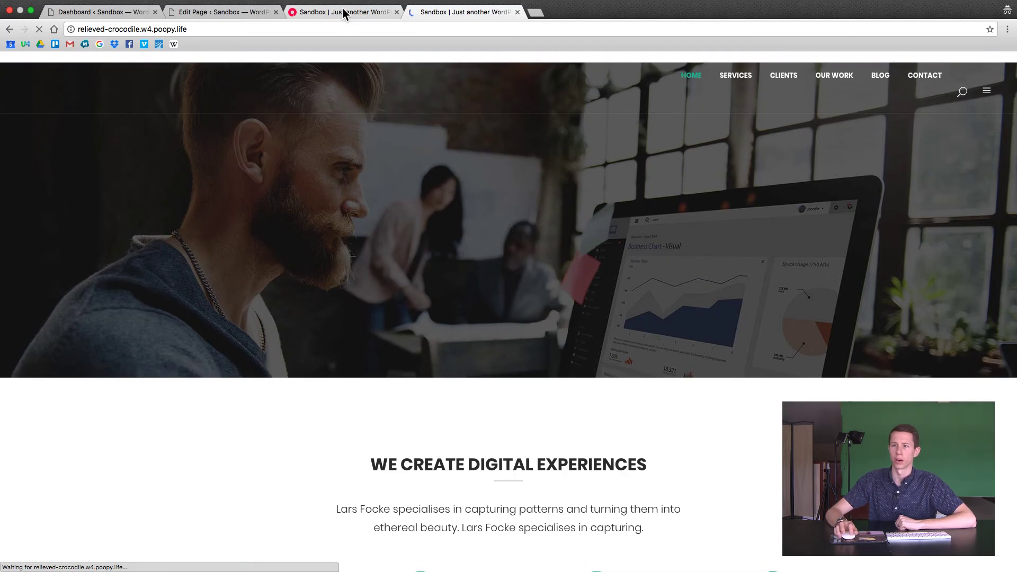
click(342, 8)
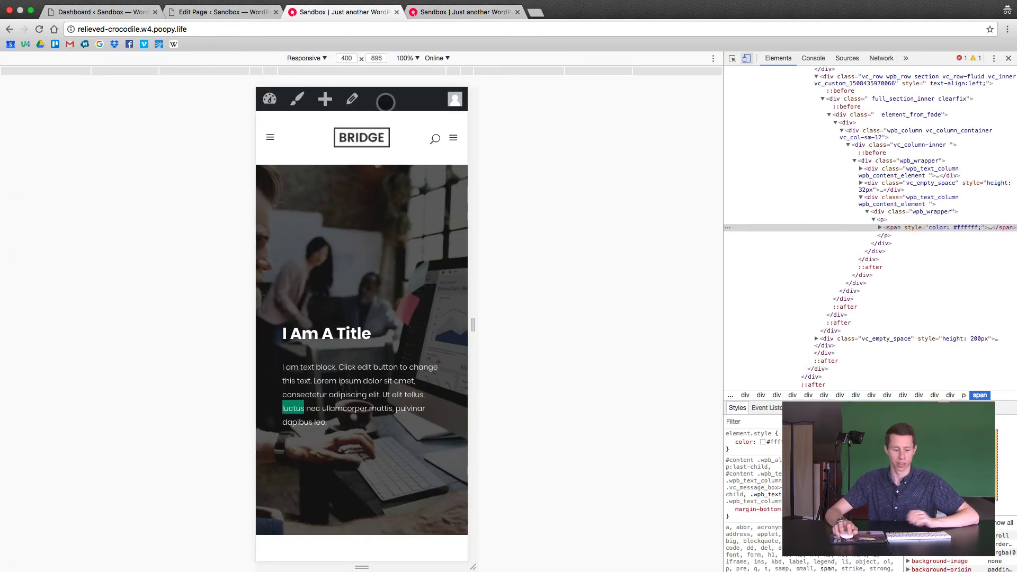
key(super+r)
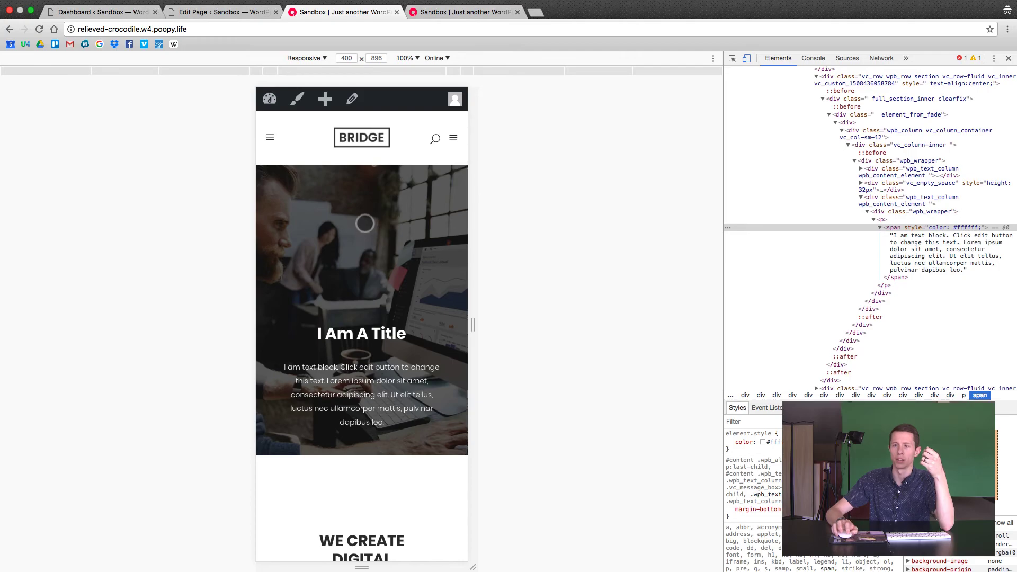
Add a Button element with its default settings below the text in the title's inner row and save it
click(227, 11)
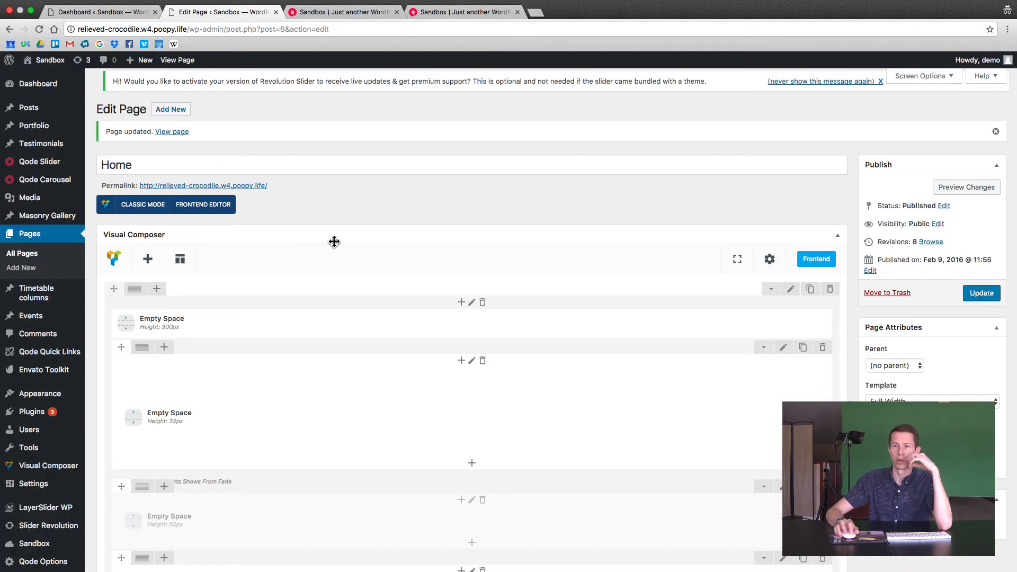
scroll(415, 212, down, 5)
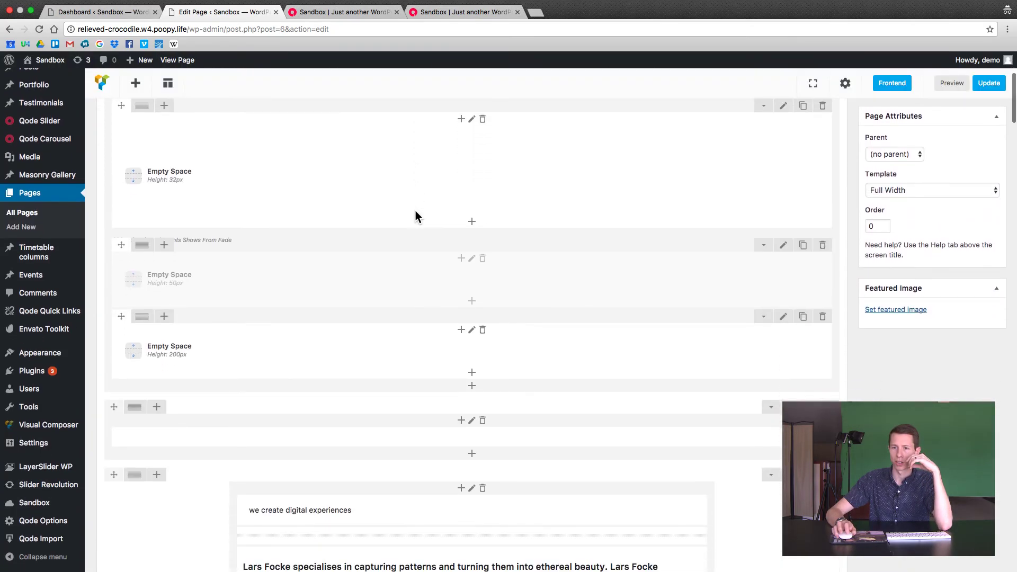
scroll(423, 225, up, 2)
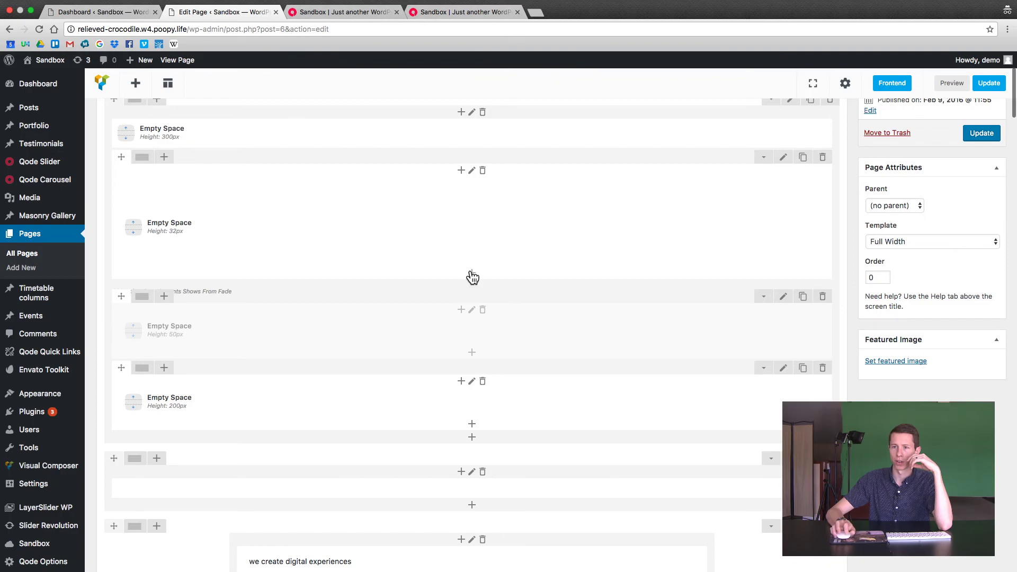
click(472, 274)
text(but)
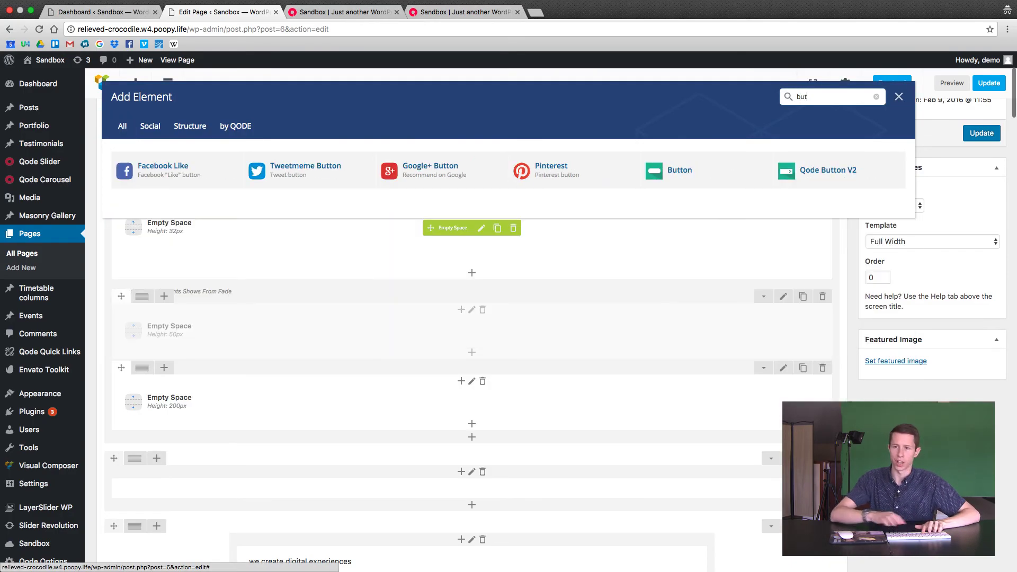
click(704, 165)
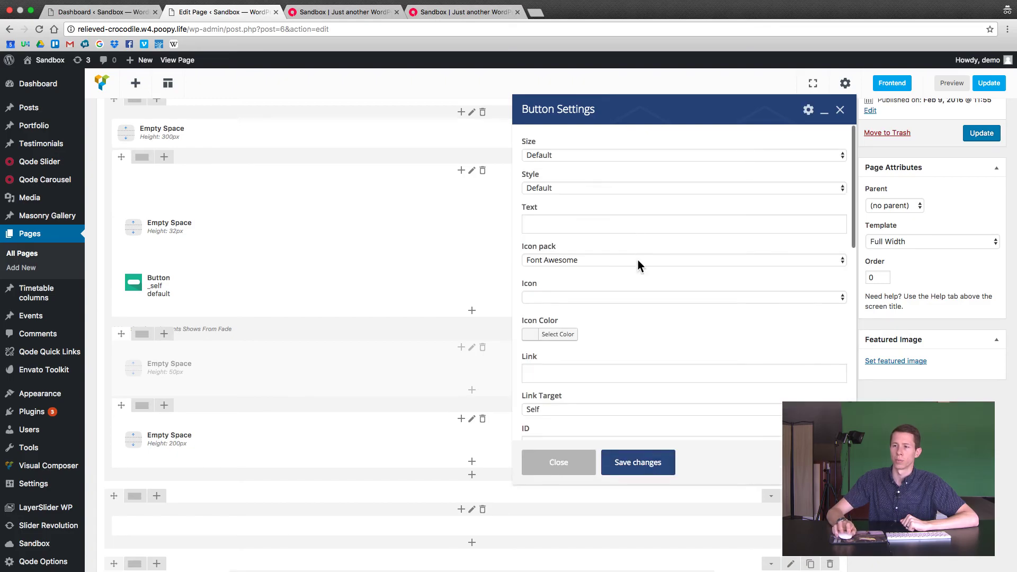
click(650, 464)
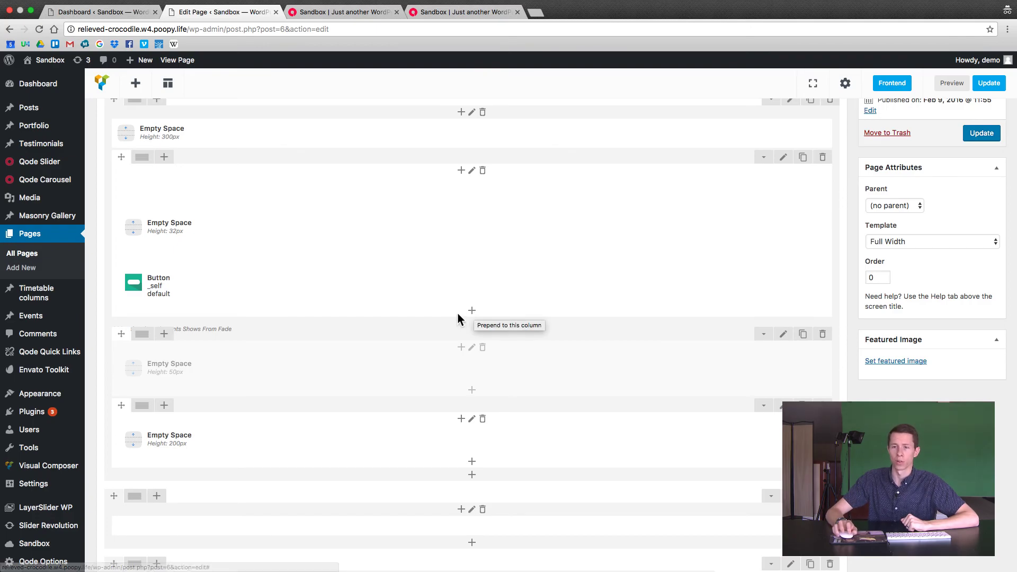
scroll(618, 240, up, 3)
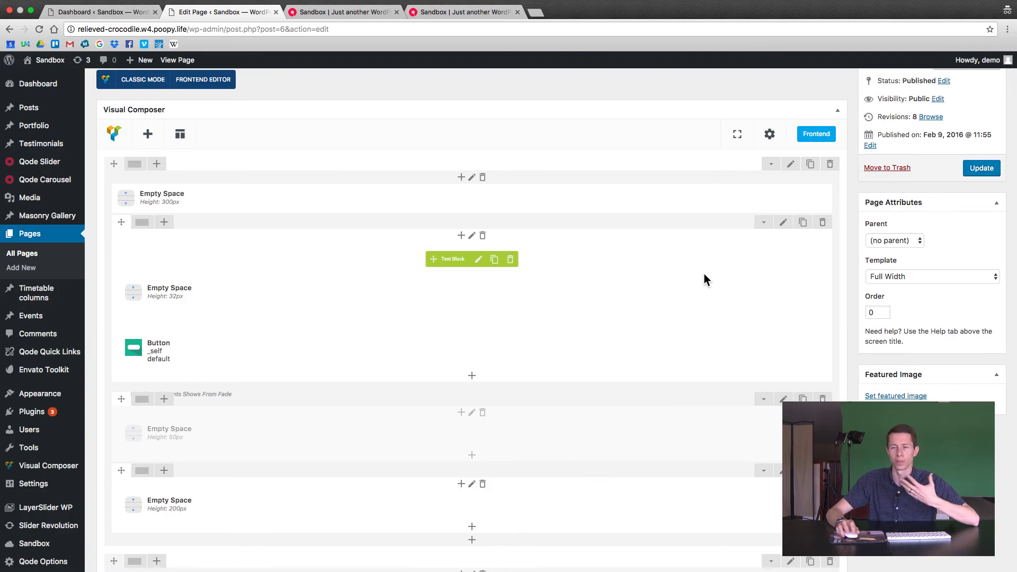
scroll(704, 276, down, 3)
scroll(702, 276, down, 1)
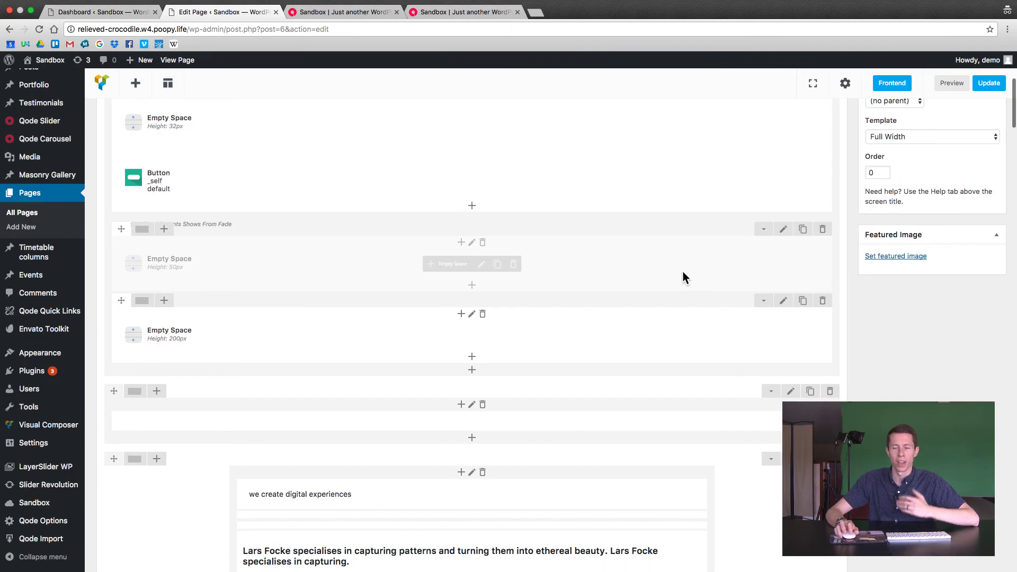